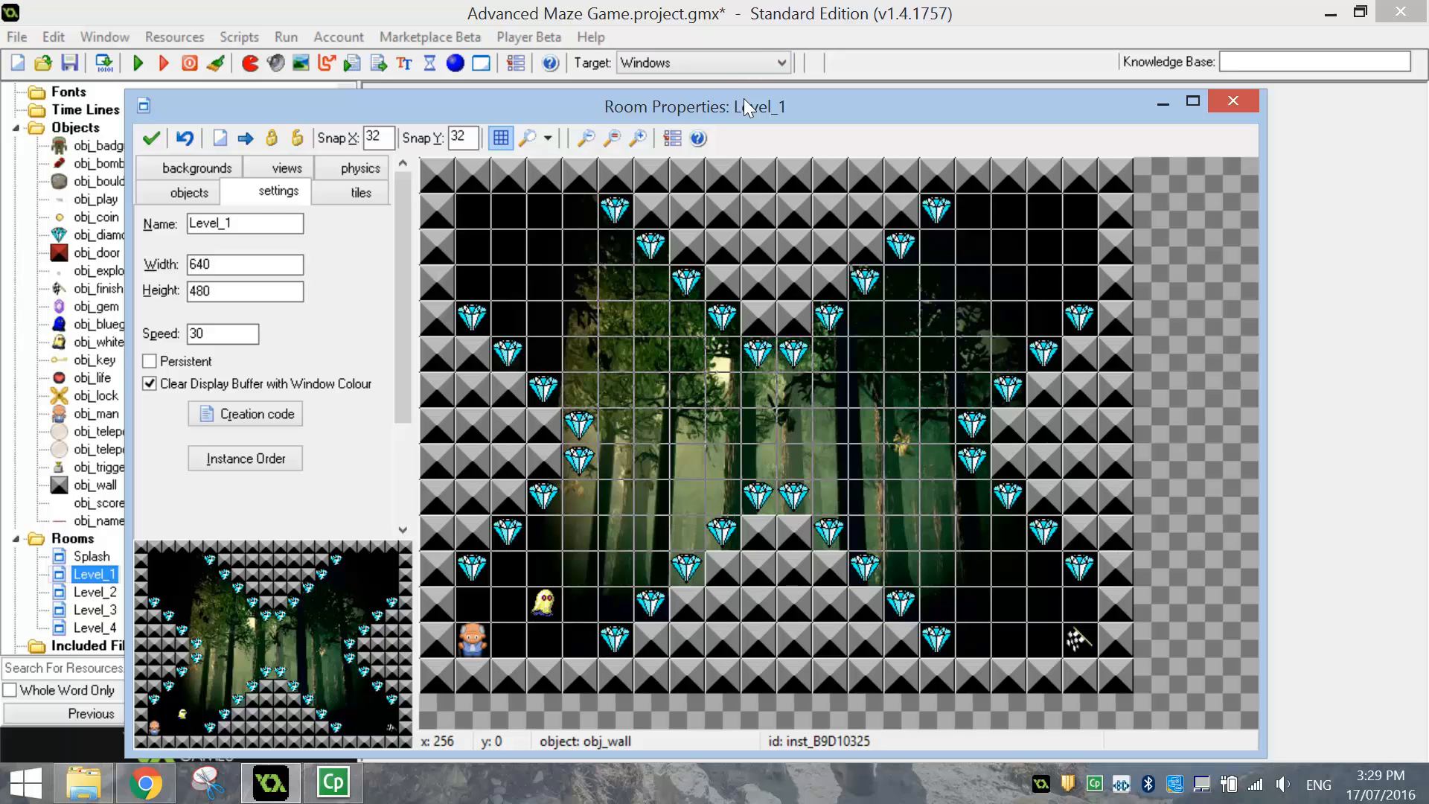
- Set the height of the Level_1 room to 545 and save the room
{"action": "scroll", "coordinate": [624, 507], "scroll_direction": "down", "scroll_amount": 1, "text": "ctrl"}
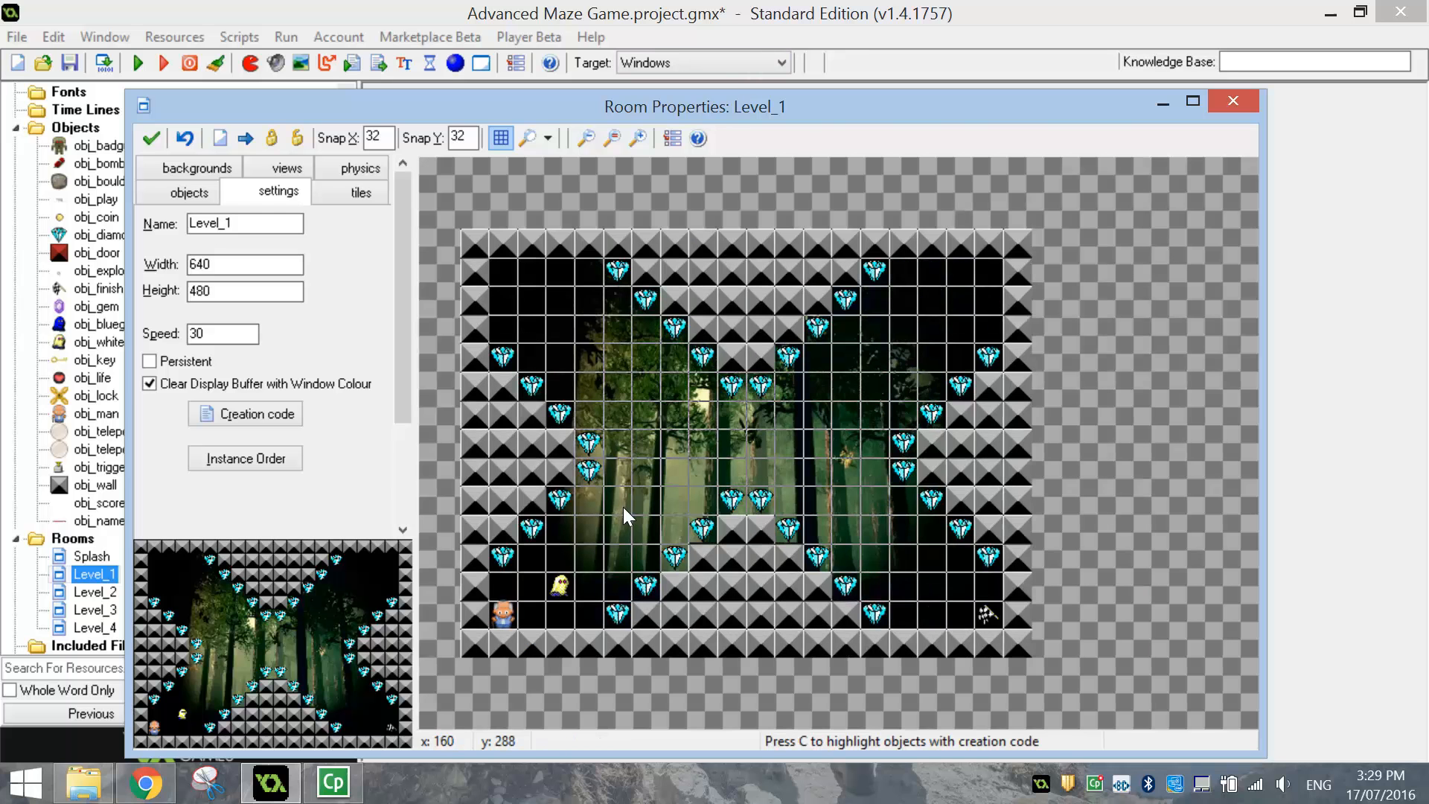
{"action": "mouse_move", "coordinate": [293, 655]}
{"action": "left_mouse_down"}
{"action": "mouse_move", "coordinate": [311, 624]}
{"action": "mouse_move", "coordinate": [302, 666]}
{"action": "left_mouse_up"}
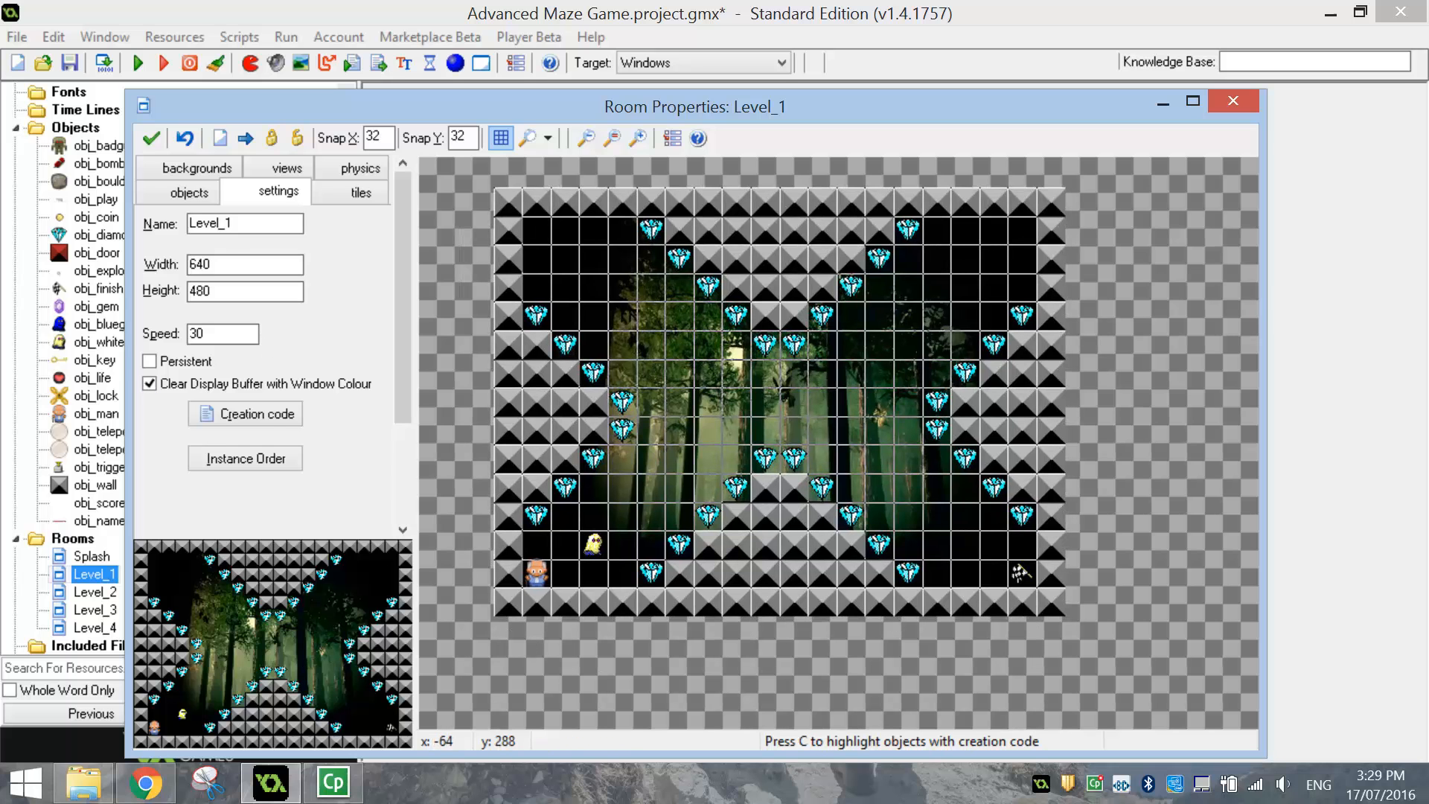
{"action": "double_click", "coordinate": [199, 290]}
{"action": "type", "text": "545"}
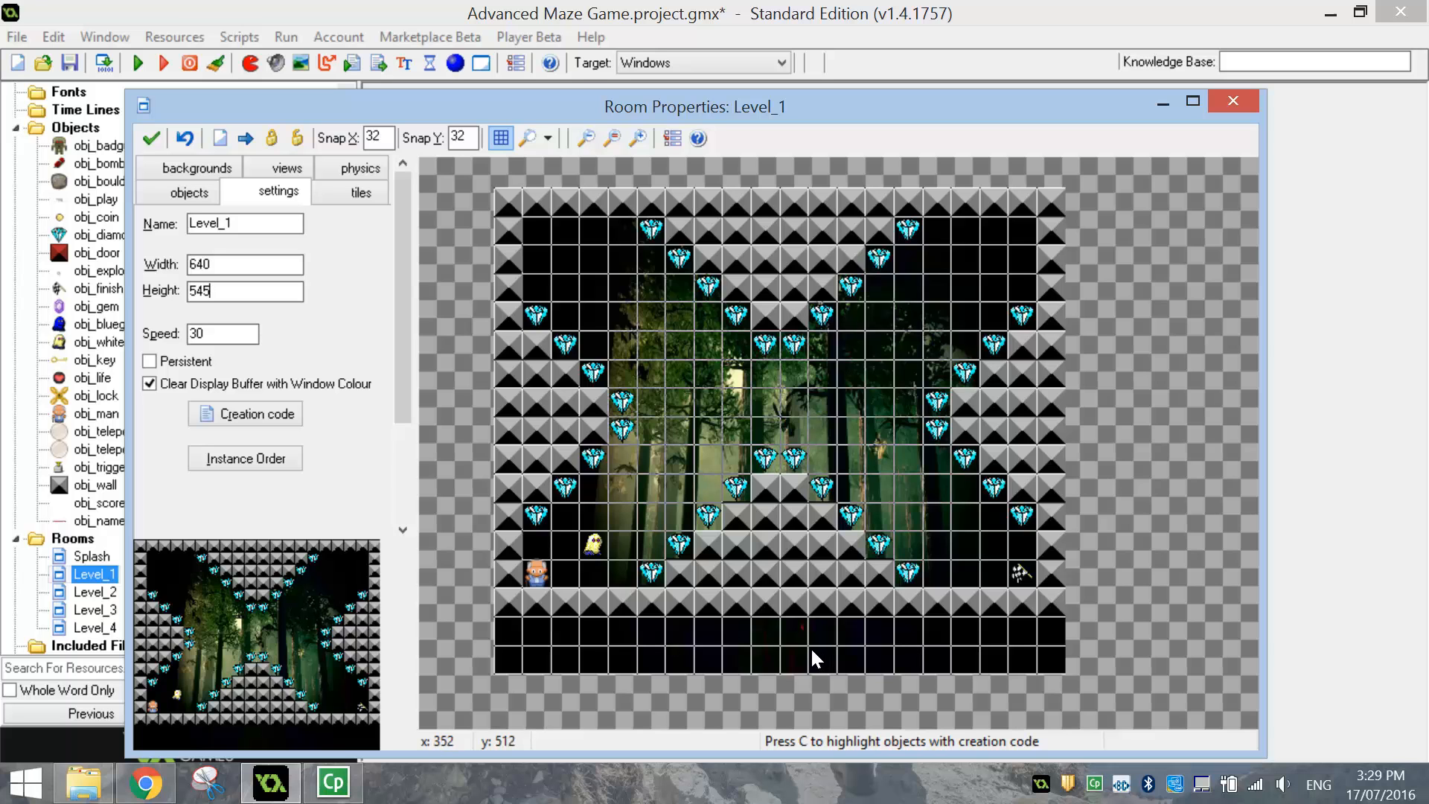
{"action": "left_click", "coordinate": [153, 139]}
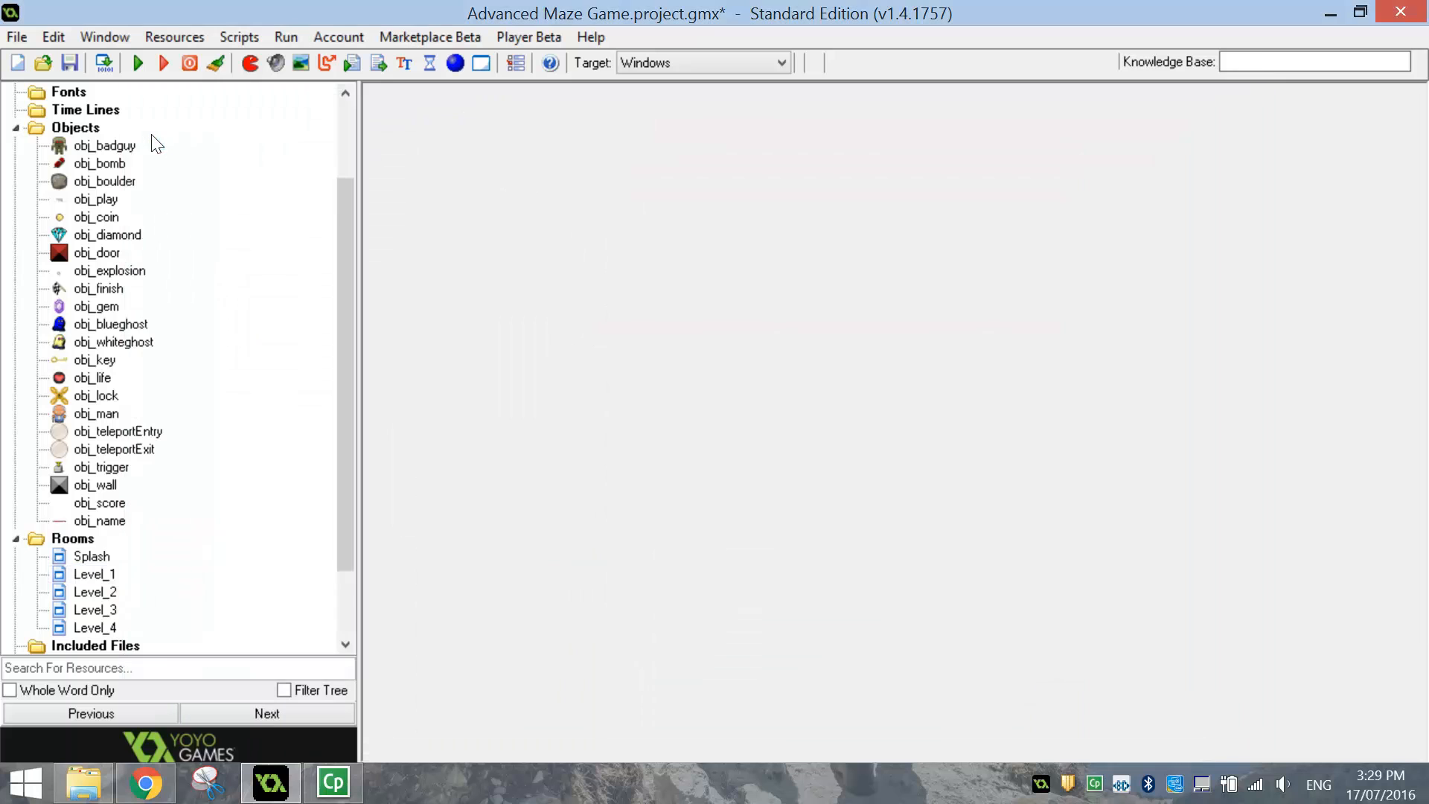
- Set the height of the Level_2 room to 545 and save the room
{"action": "left_click", "coordinate": [95, 592]}
{"action": "double_click", "coordinate": [96, 593]}
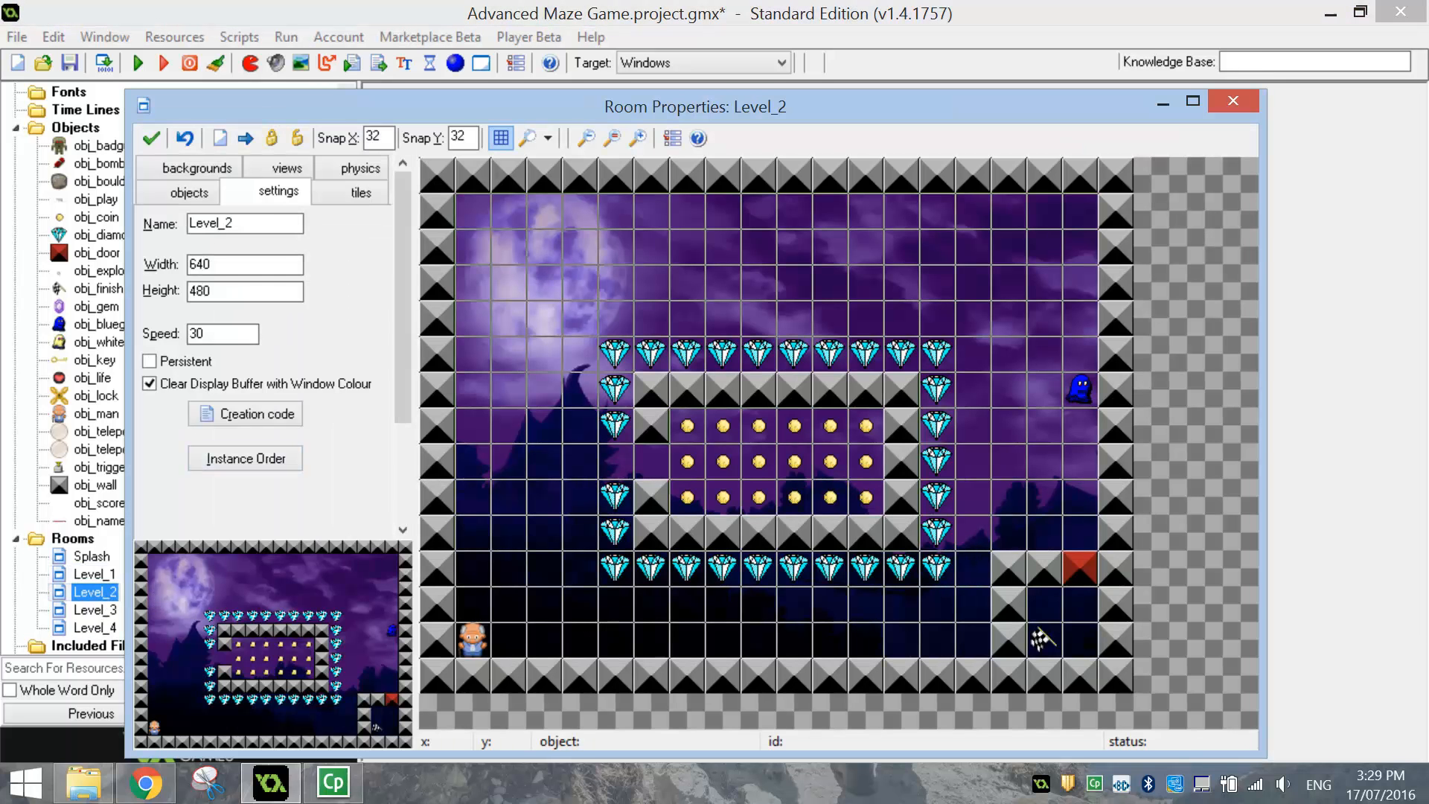
{"action": "double_click", "coordinate": [222, 289]}
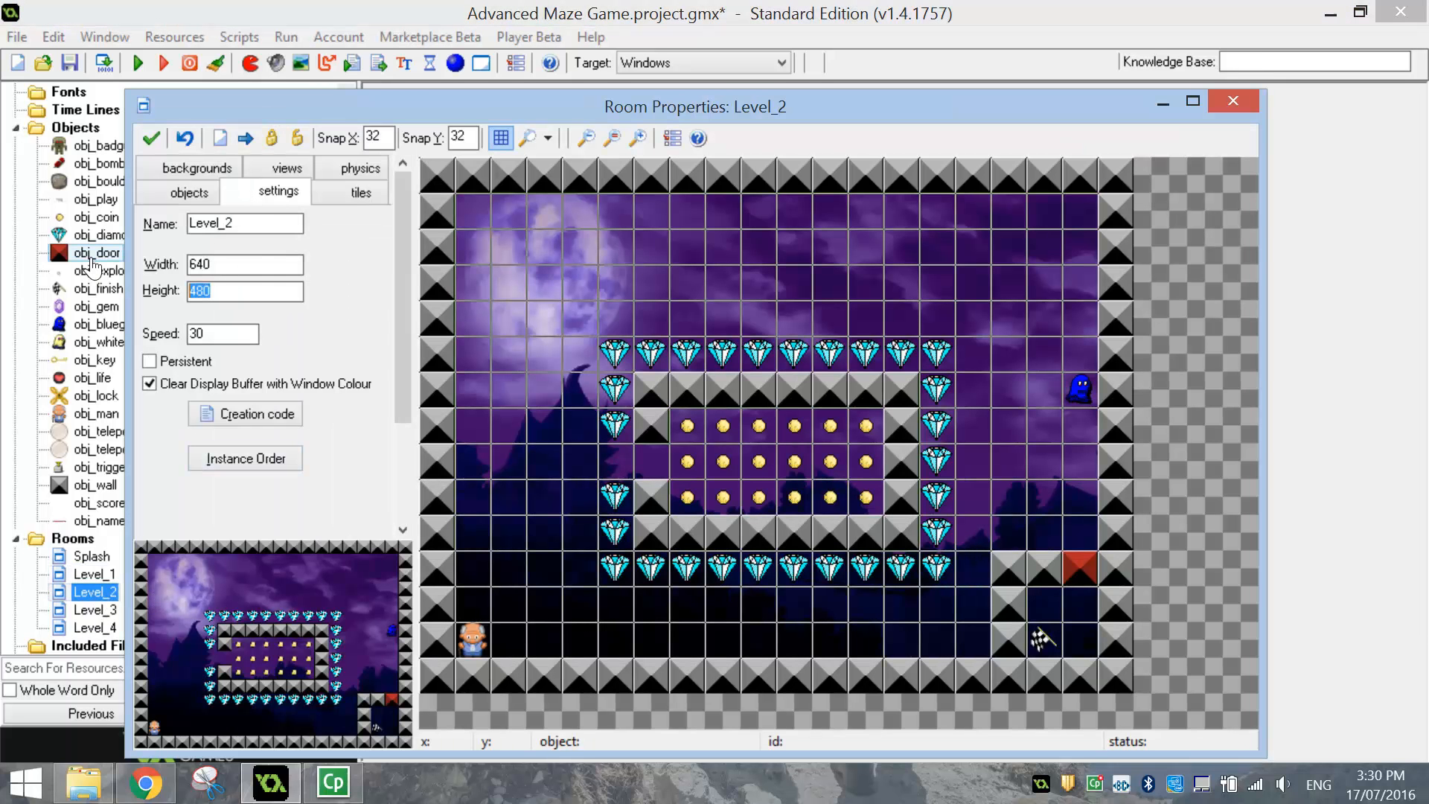
{"action": "type", "text": "540"}
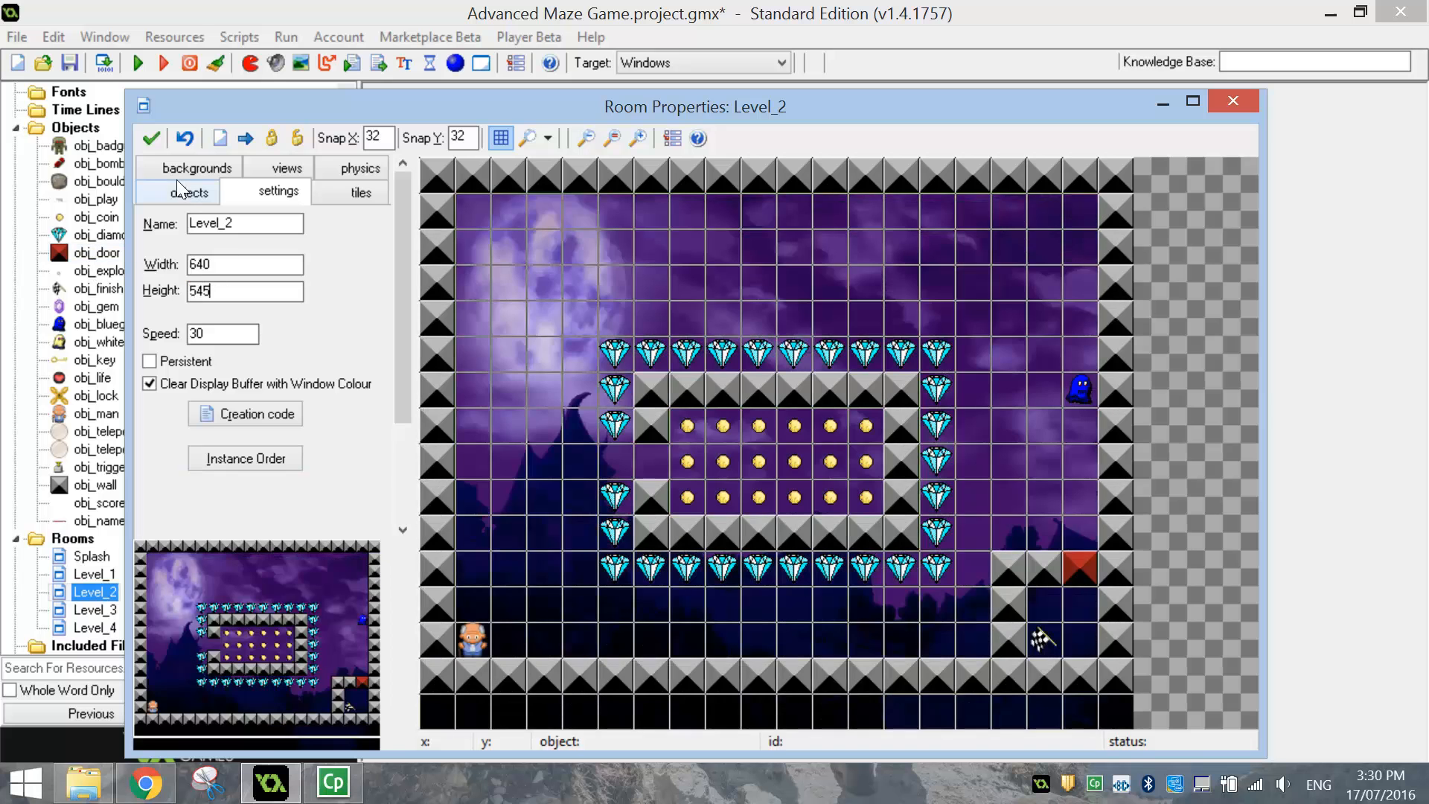
{"action": "left_click", "coordinate": [153, 139]}
- Set the height of the Level_3 room to 545 and save the room
{"action": "double_click", "coordinate": [95, 610]}
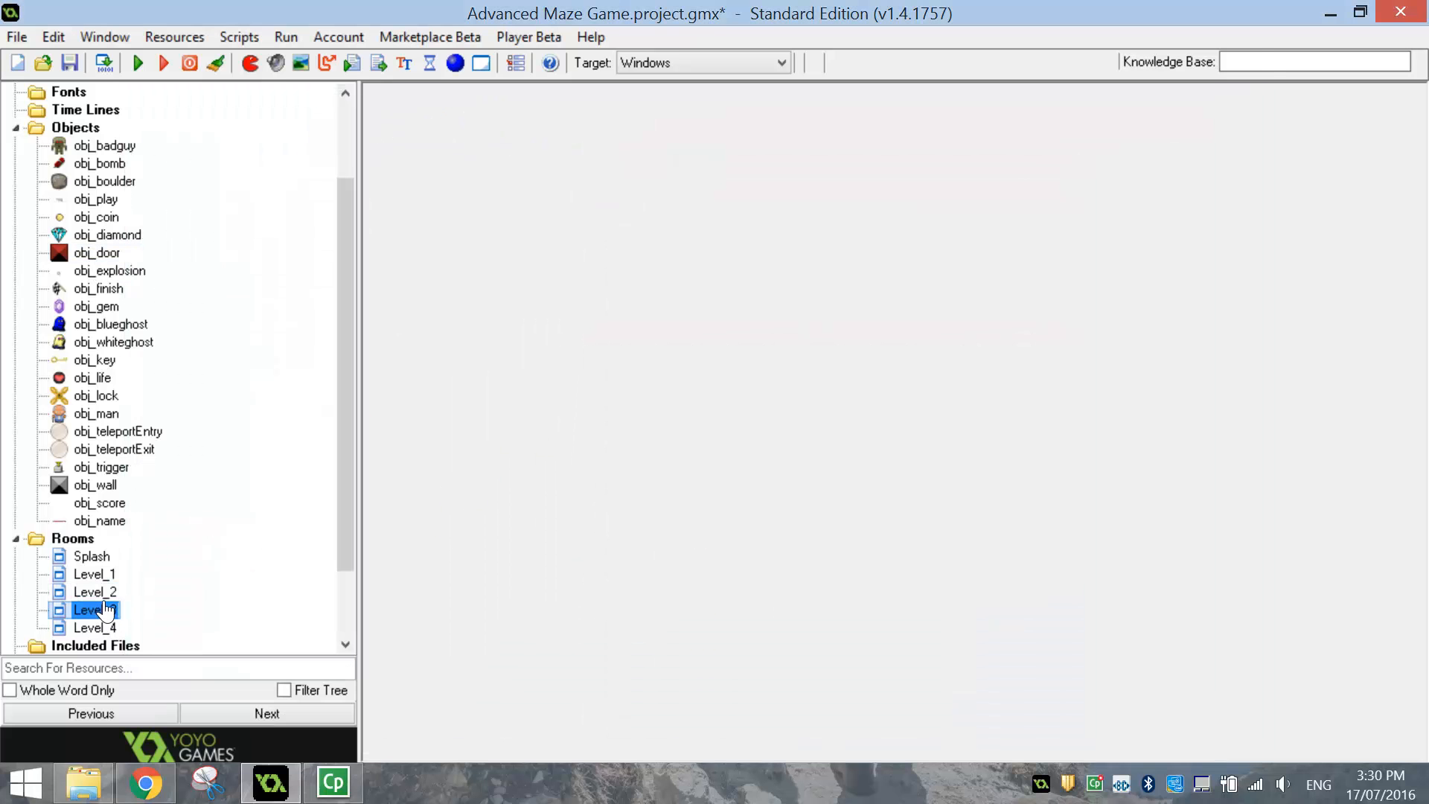
{"action": "double_click", "coordinate": [222, 289]}
{"action": "type", "text": "545"}
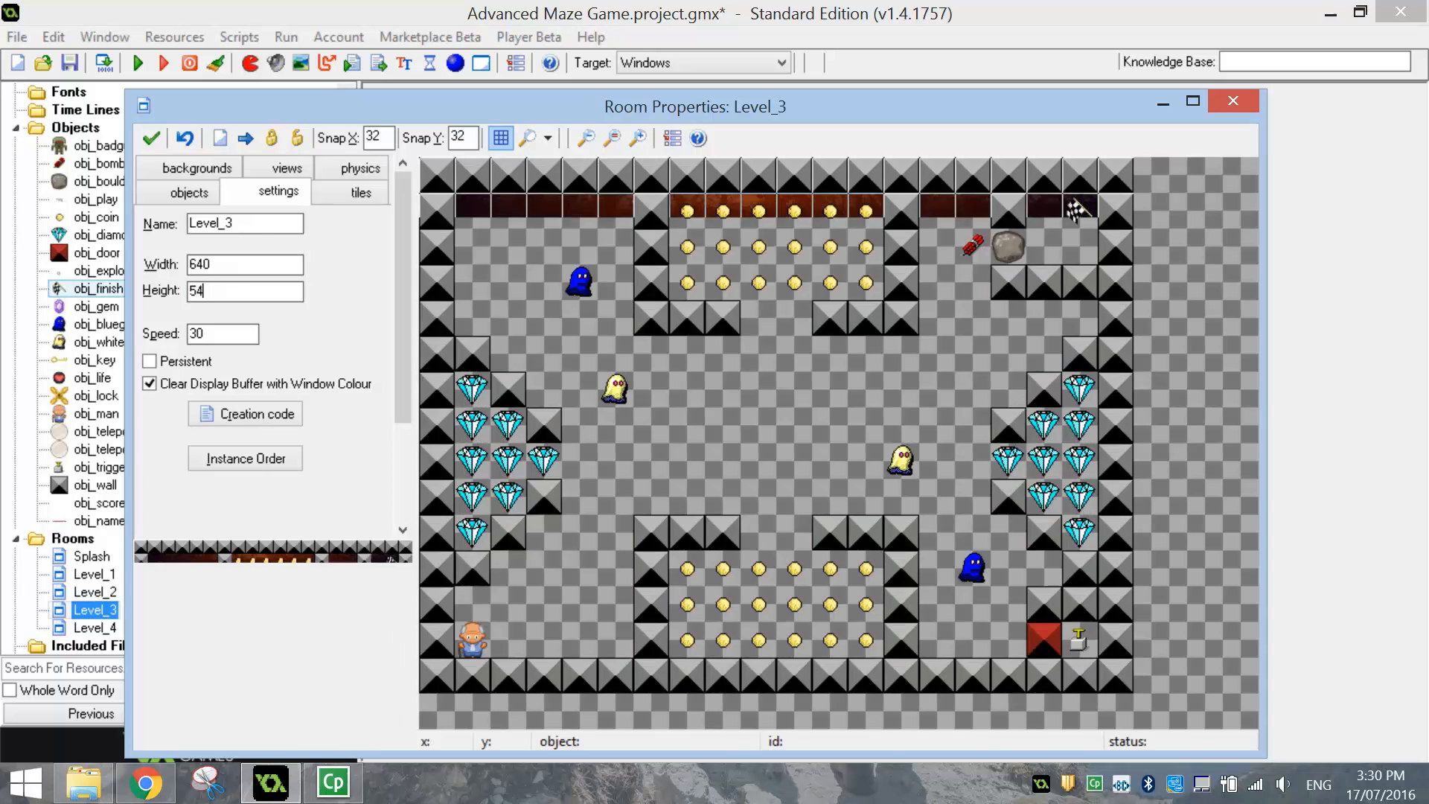
{"action": "left_click", "coordinate": [151, 137]}
- Set the height of the Level_4 room to 545 and save the room
{"action": "double_click", "coordinate": [104, 628]}
{"action": "double_click", "coordinate": [221, 289]}
{"action": "type", "text": "545"}
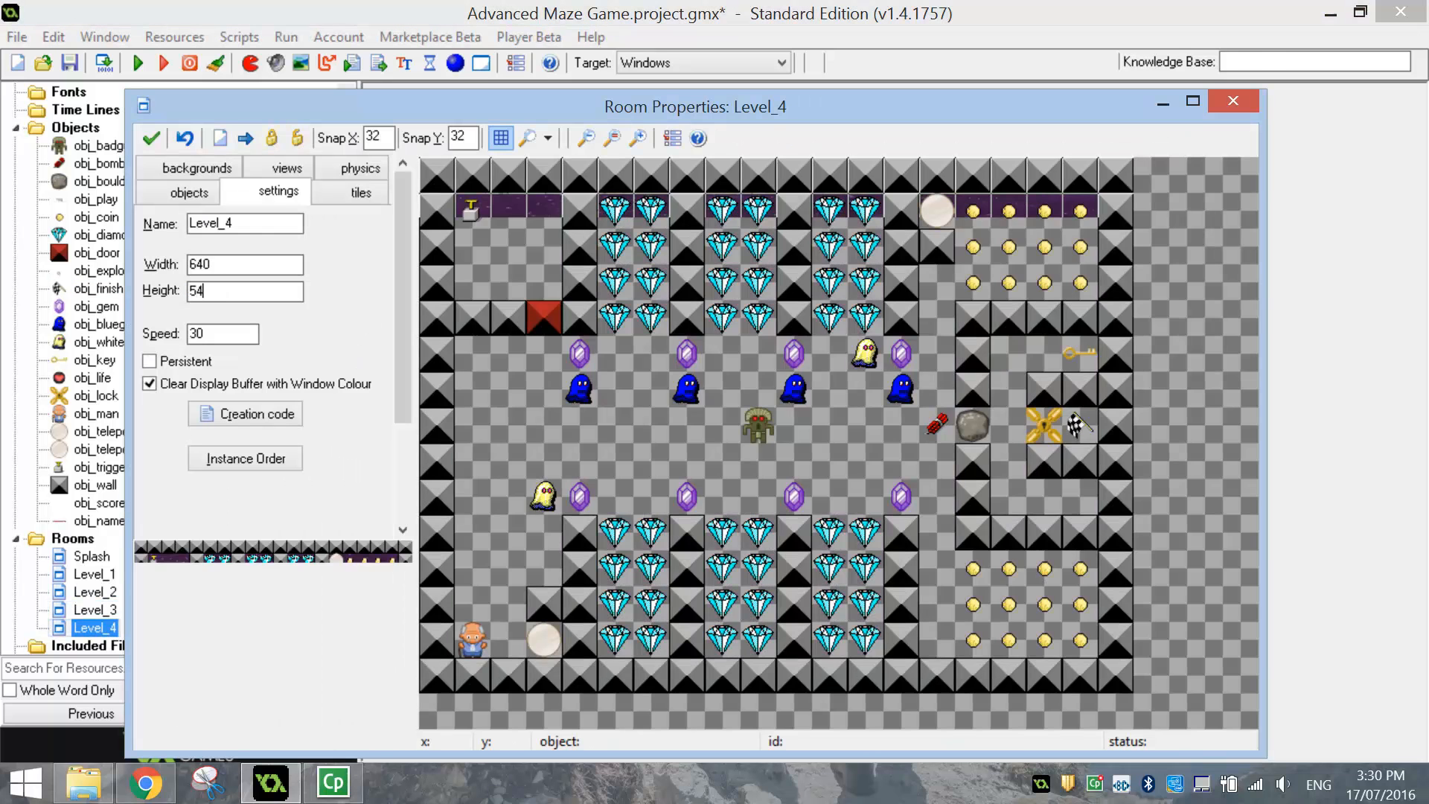
{"action": "left_click", "coordinate": [151, 138]}
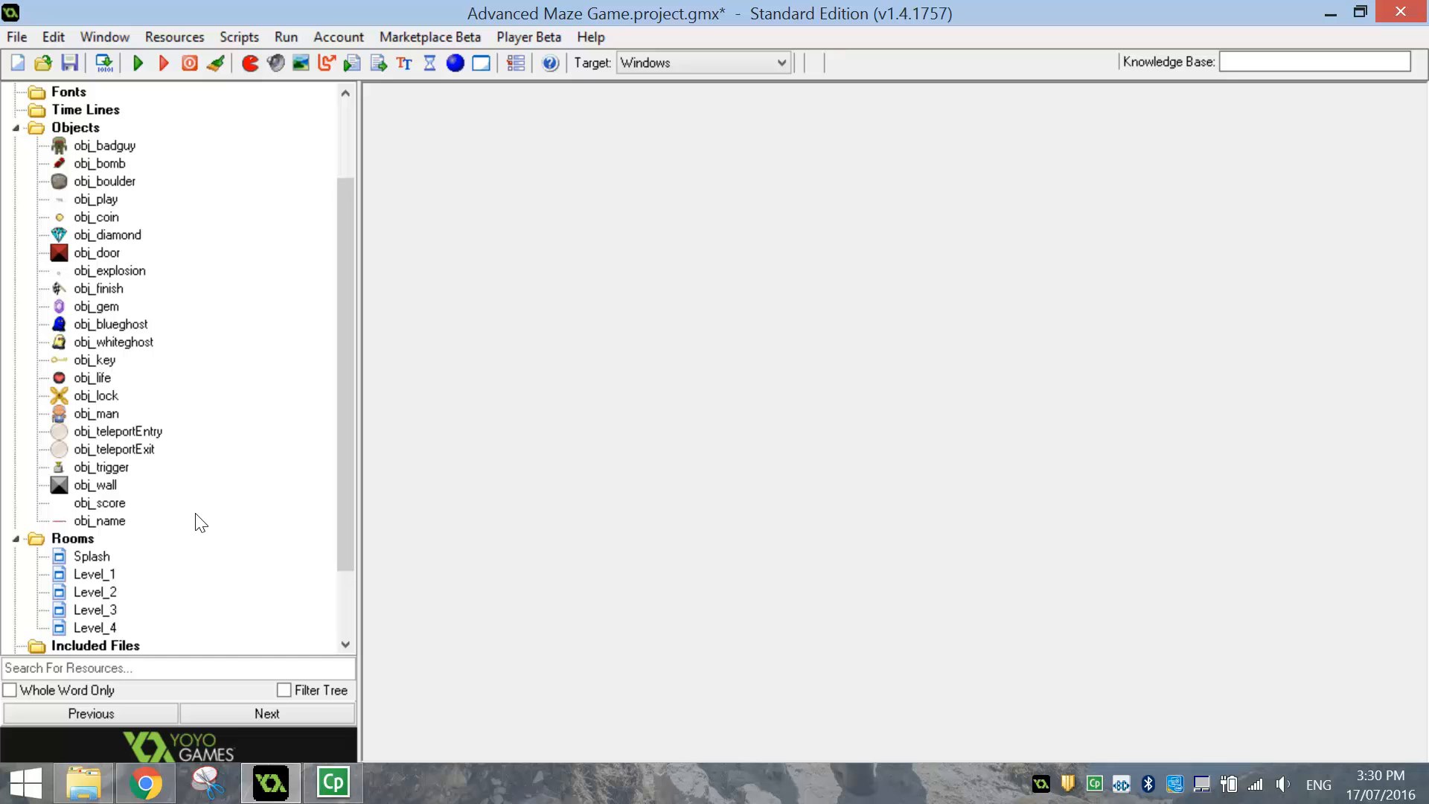
- Open the obj_score object's properties and add a Game Start event
{"action": "left_click", "coordinate": [102, 504]}
{"action": "double_click", "coordinate": [104, 506]}
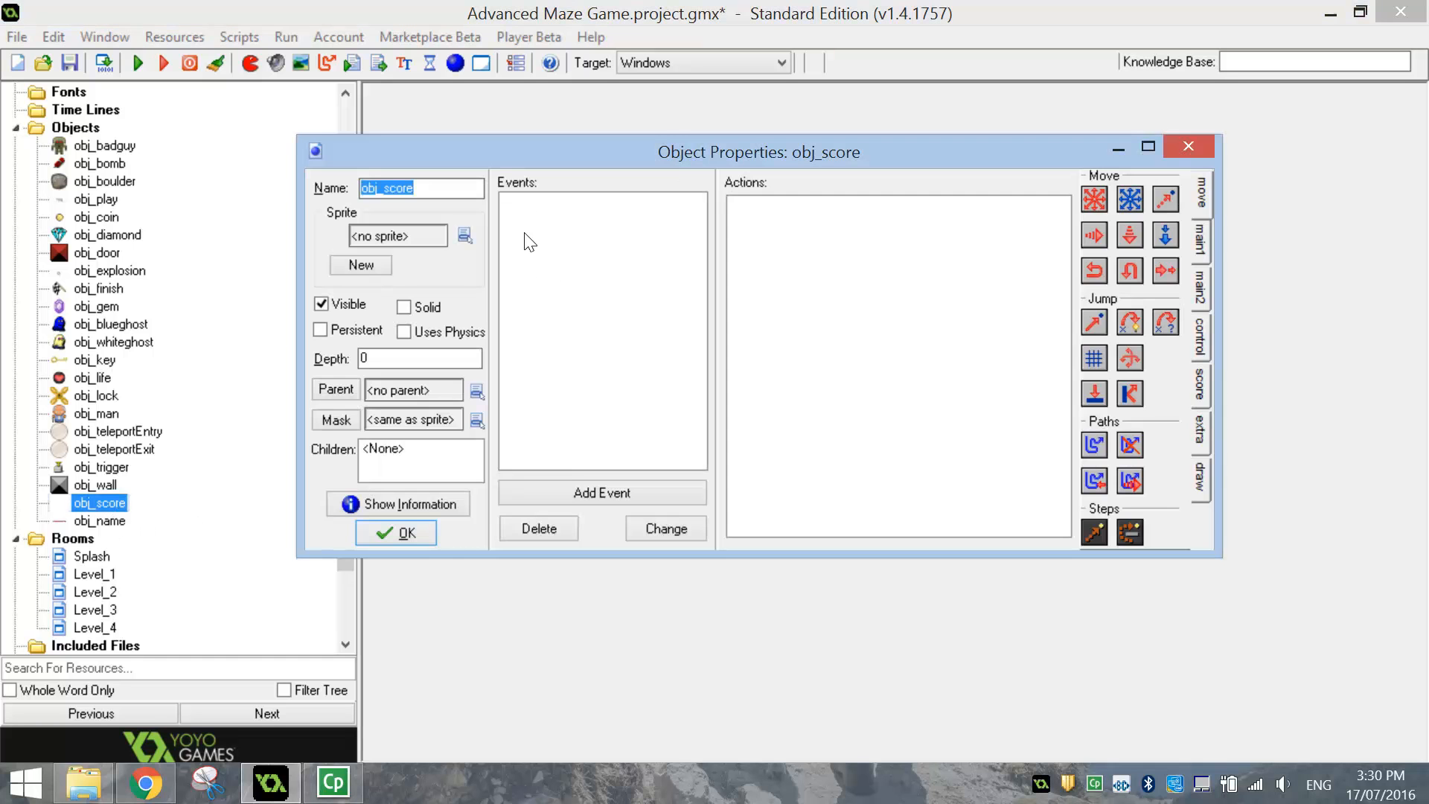
{"action": "left_click_drag", "start_coordinate": [590, 155], "coordinate": [633, 130]}
{"action": "left_click", "coordinate": [639, 467]}
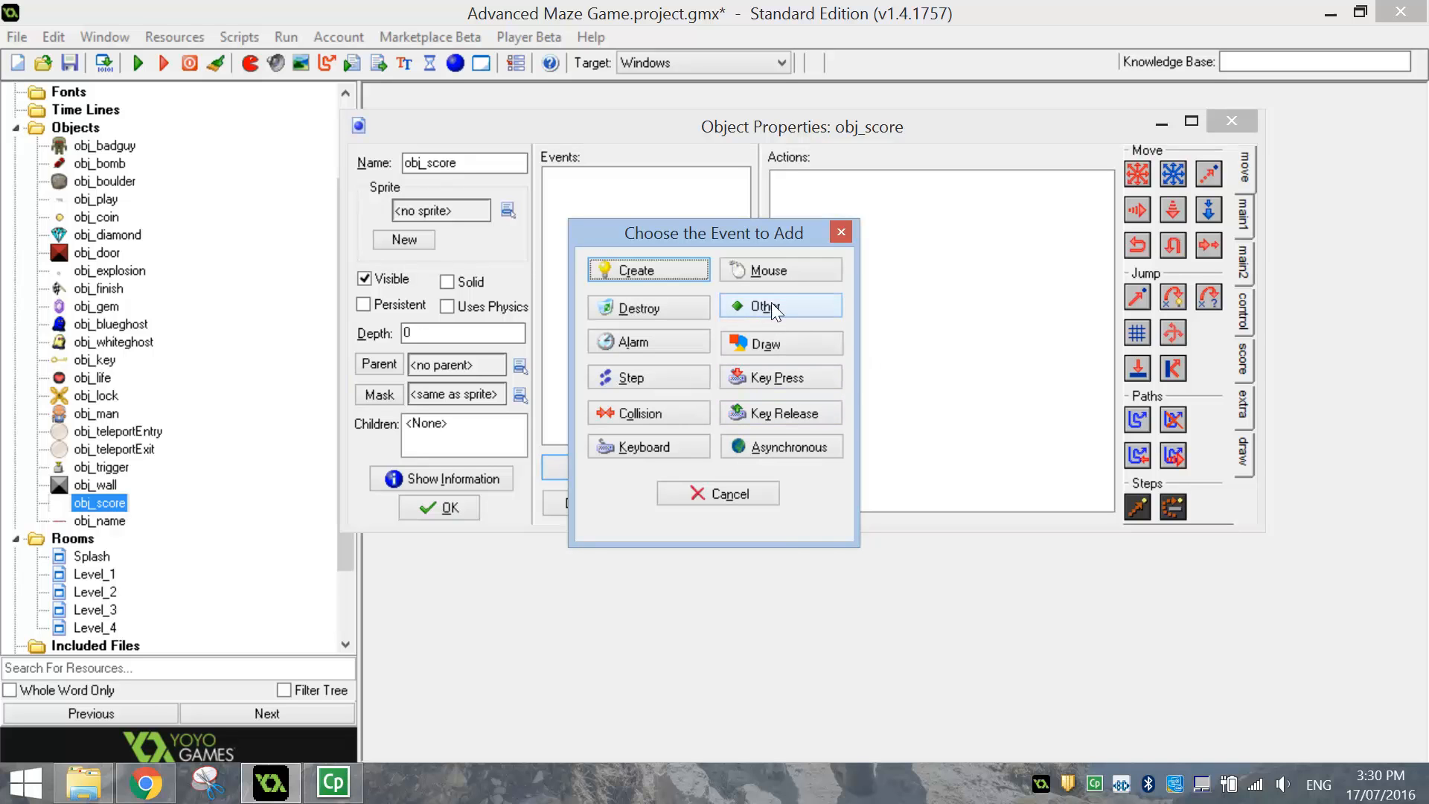
{"action": "left_click", "coordinate": [744, 305]}
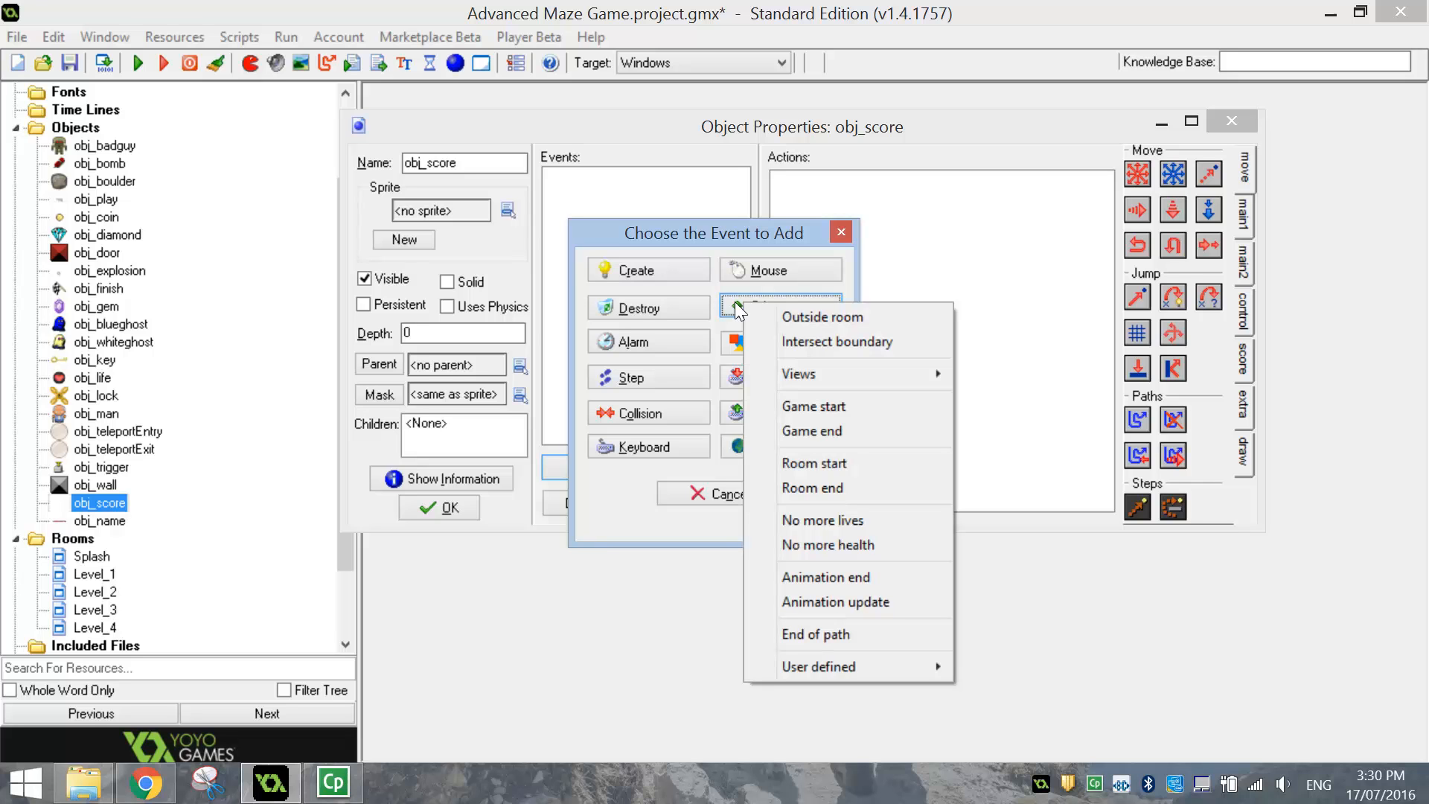
{"action": "left_click", "coordinate": [835, 406]}
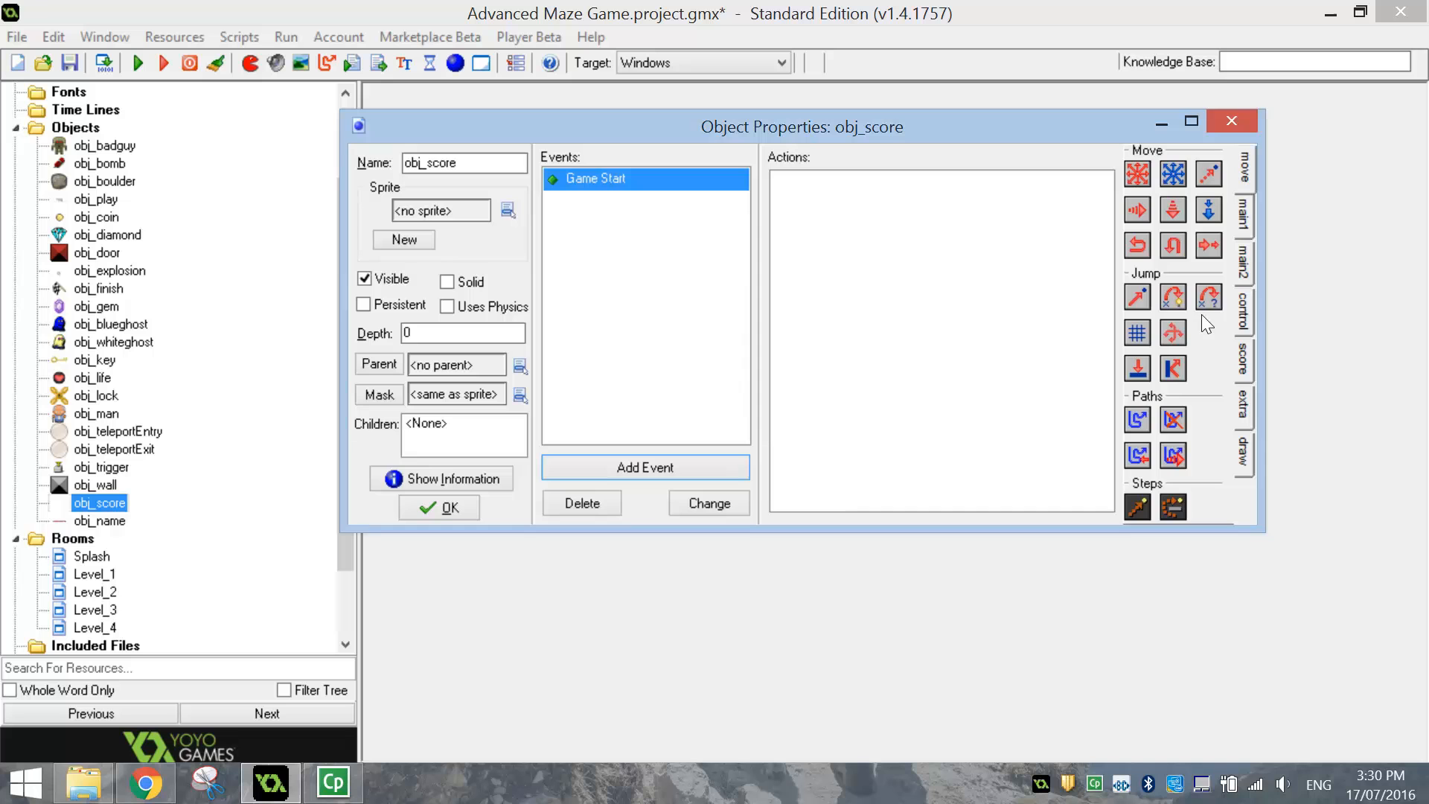
- Add a Set Lives action to the Game Start event with new lives set to 3
{"action": "left_click", "coordinate": [1244, 217]}
{"action": "left_click", "coordinate": [1243, 262]}
{"action": "left_click", "coordinate": [1243, 359]}
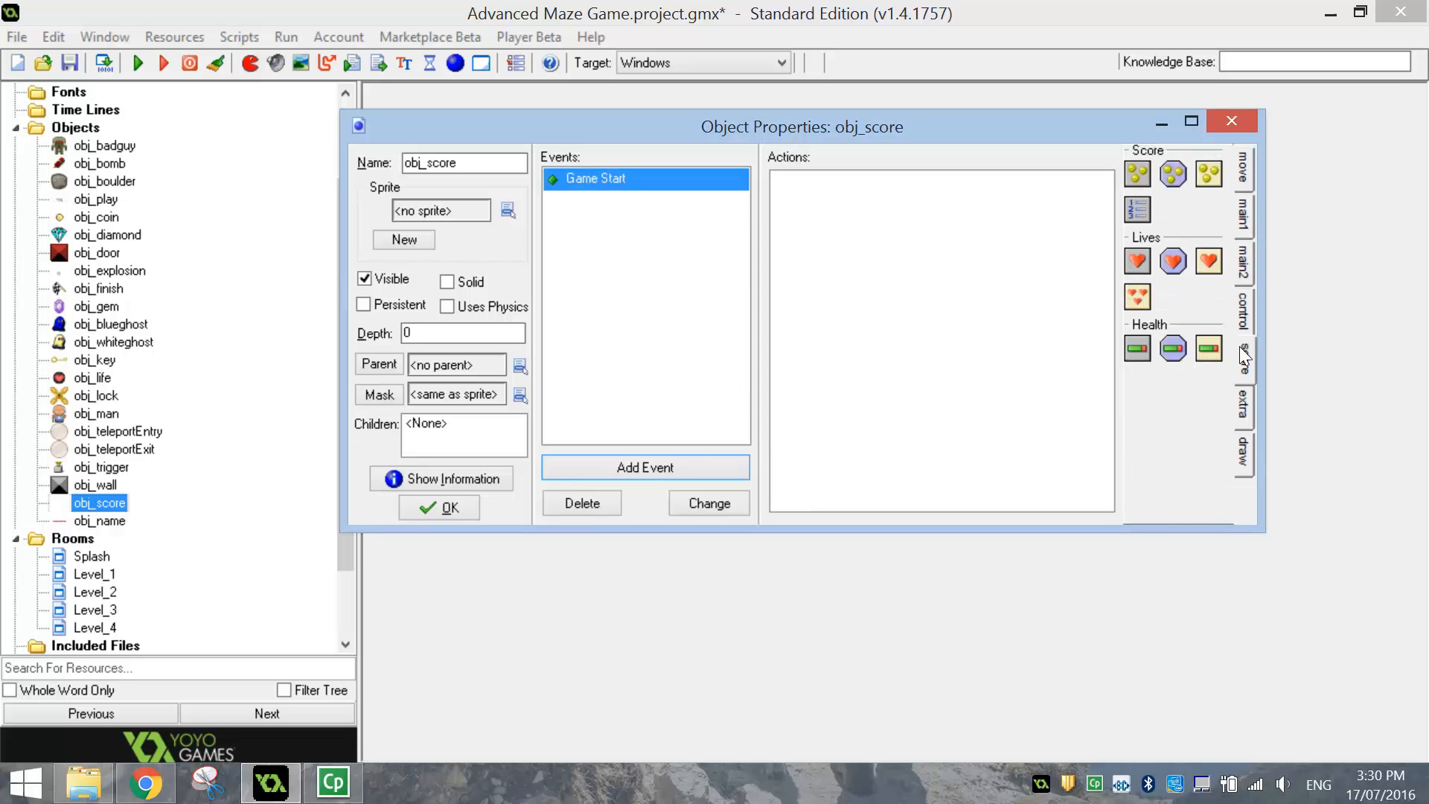
{"action": "left_click", "coordinate": [1136, 264]}
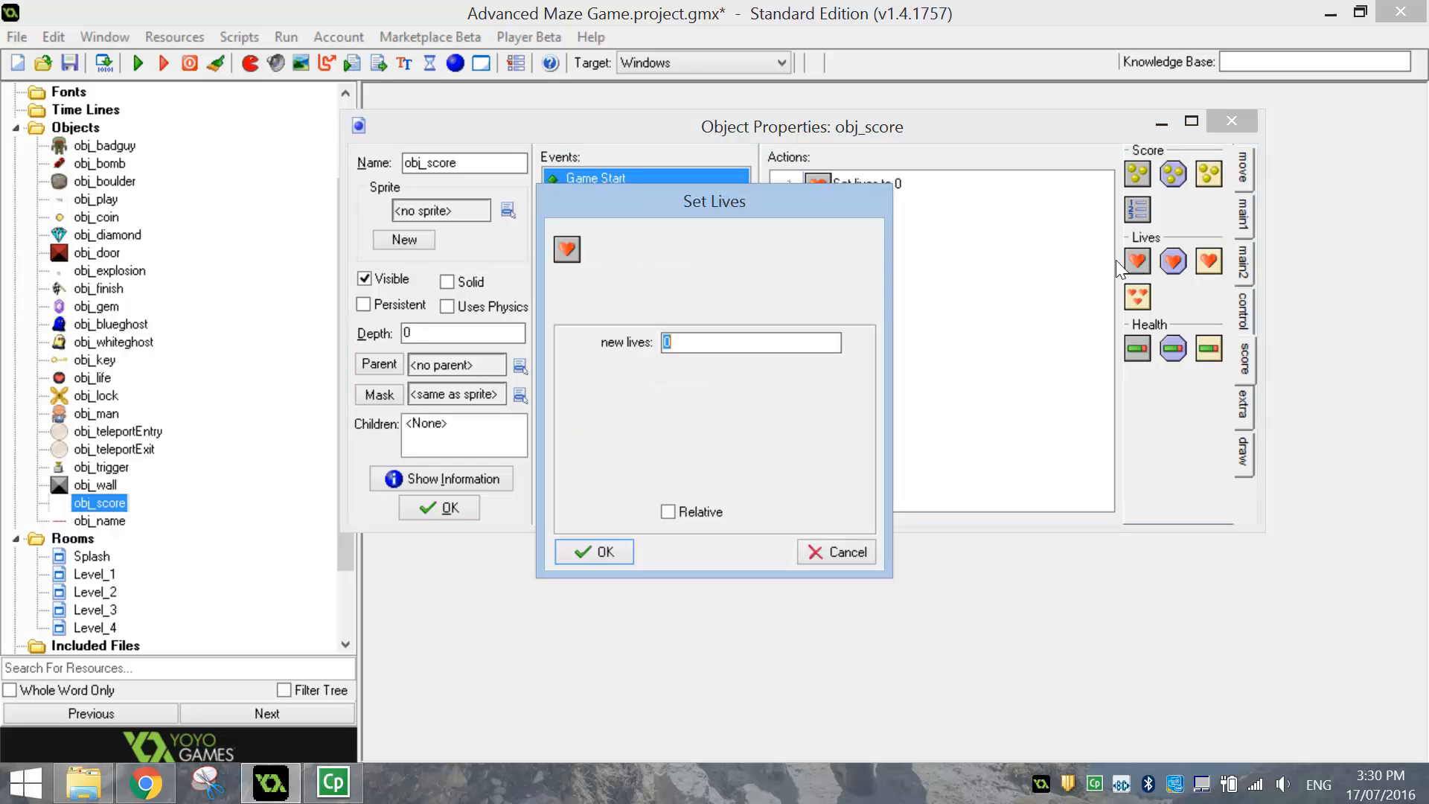
{"action": "type", "text": "3"}
{"action": "left_click", "coordinate": [583, 553]}
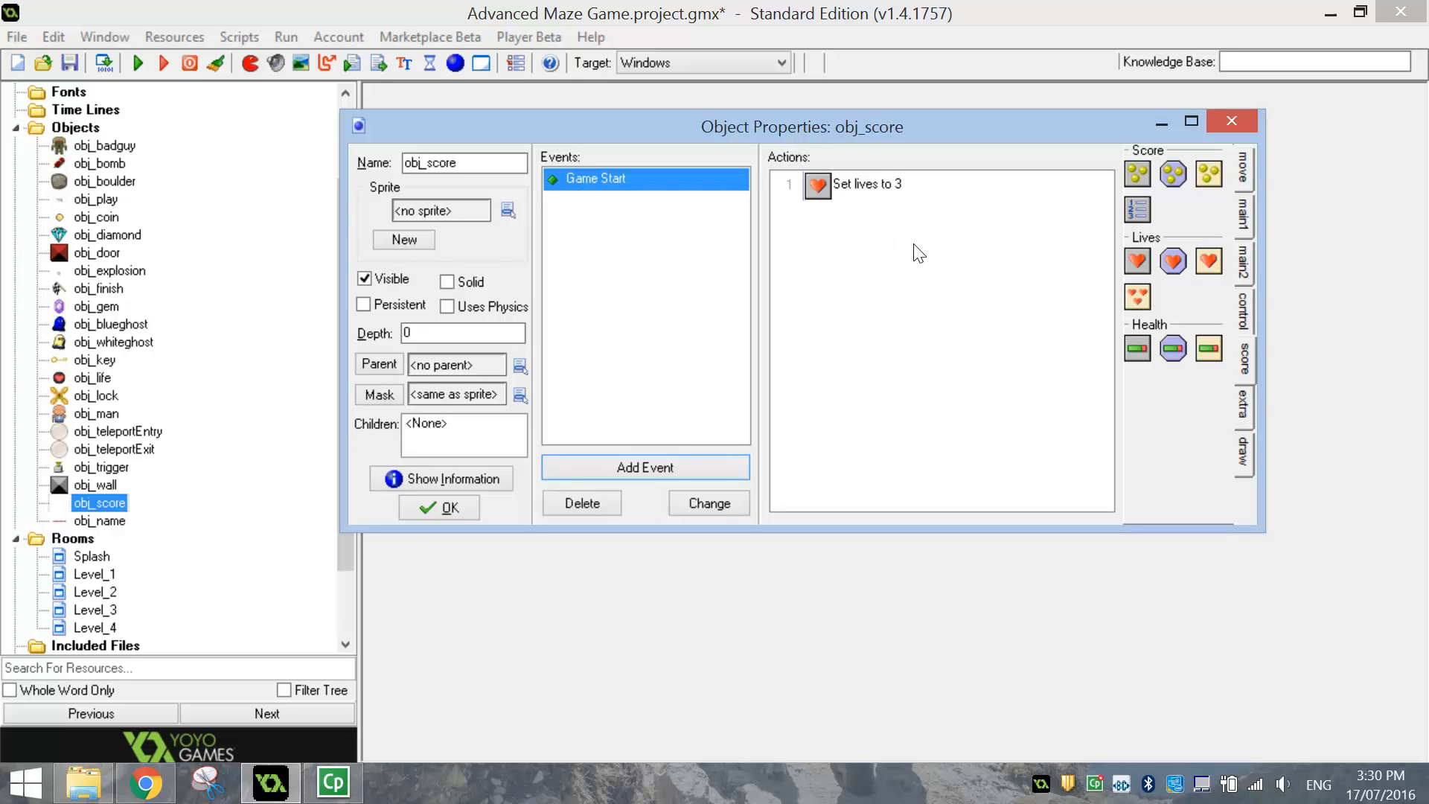
- Add a standard Draw event to obj_score
{"action": "left_click", "coordinate": [659, 467]}
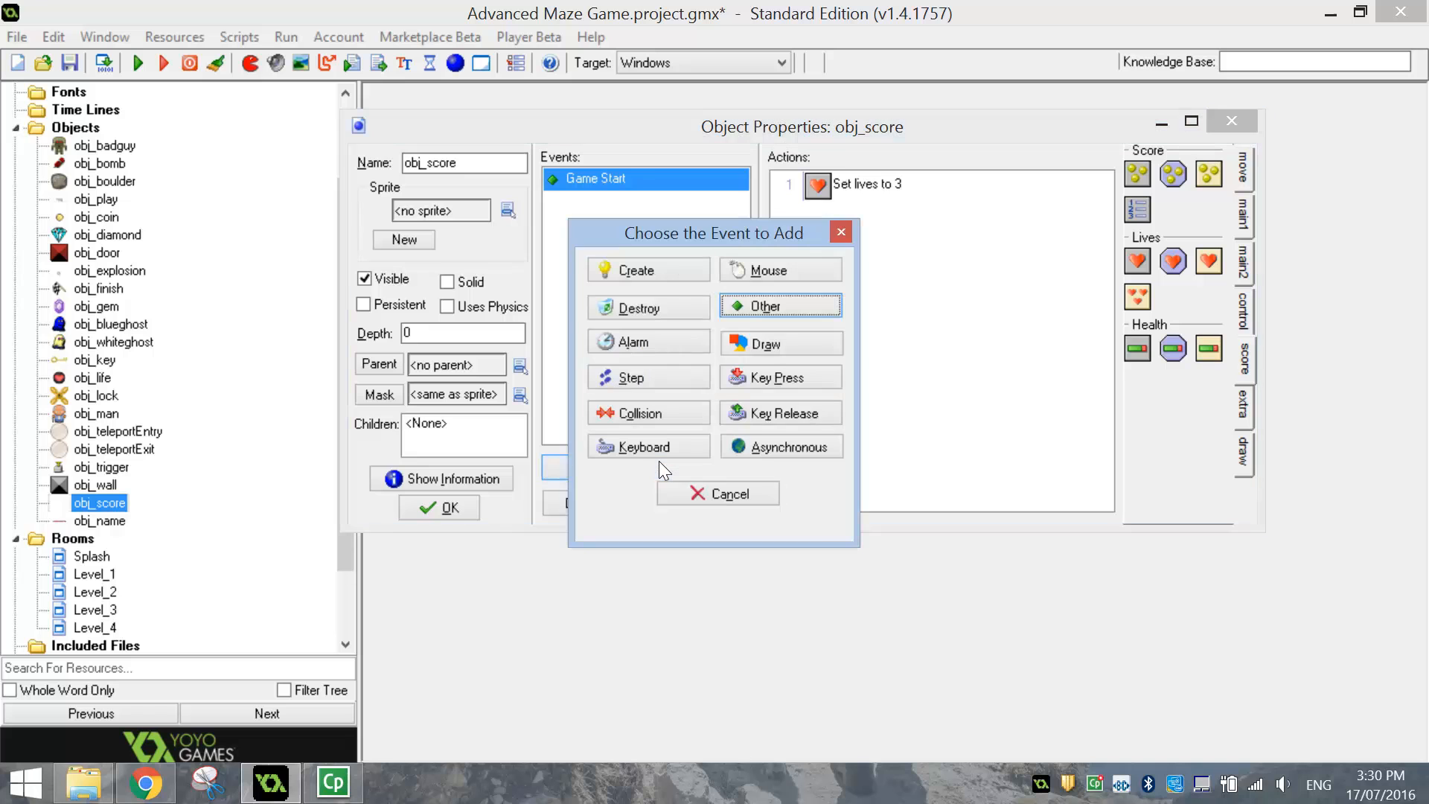
{"action": "left_click", "coordinate": [777, 341]}
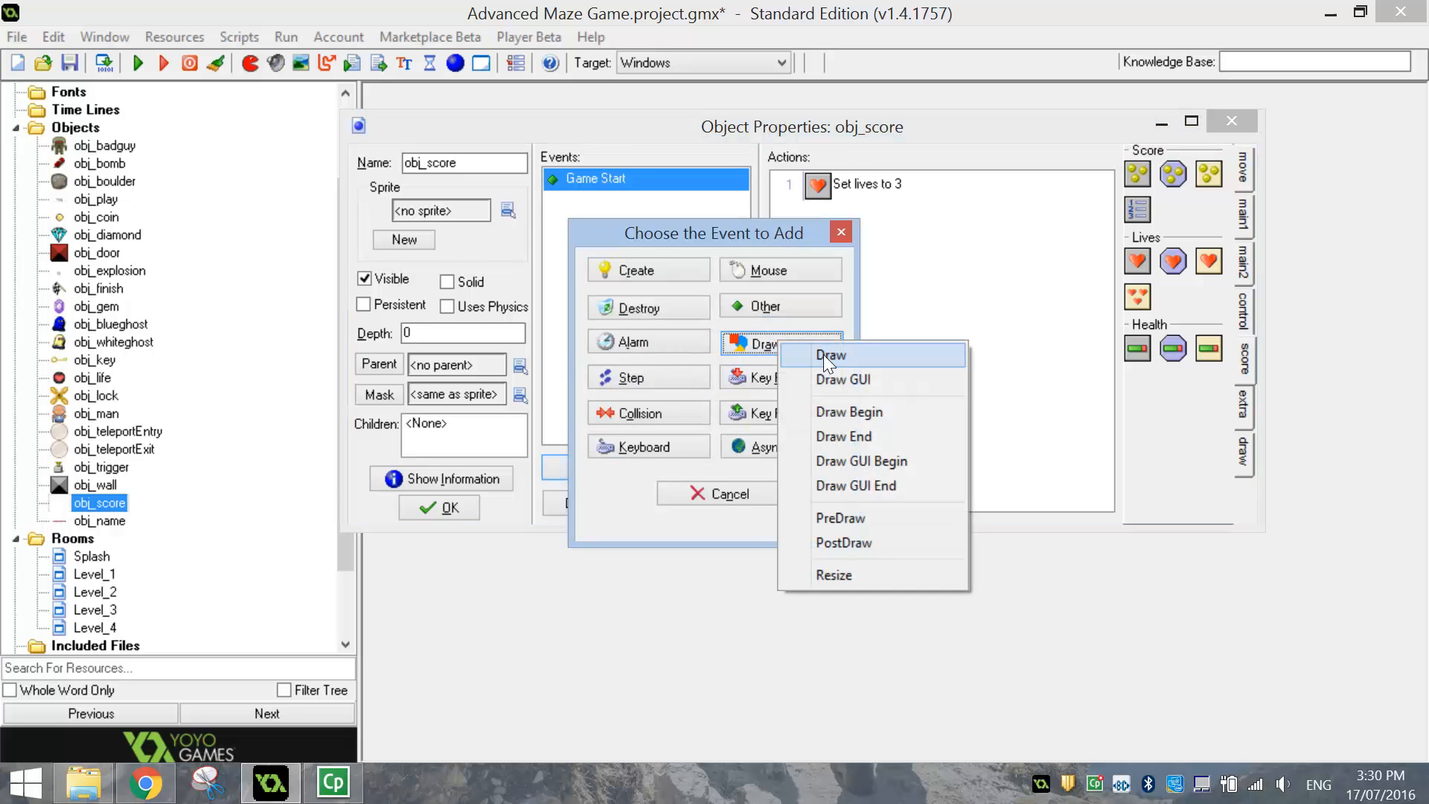
{"action": "left_click", "coordinate": [832, 355]}
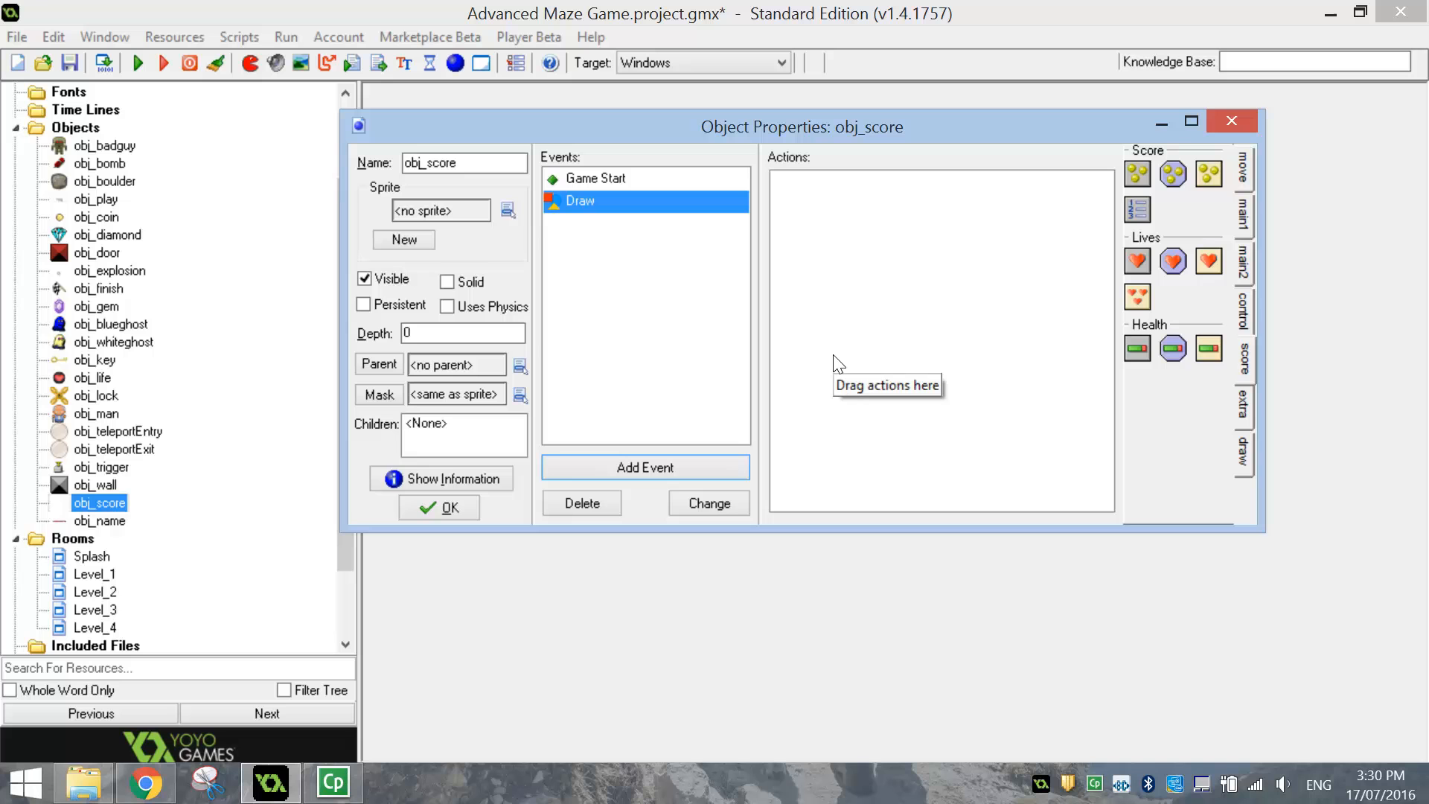
- Add a Set Color action to the Draw event using white from the basic colors
{"action": "left_click", "coordinate": [1244, 455]}
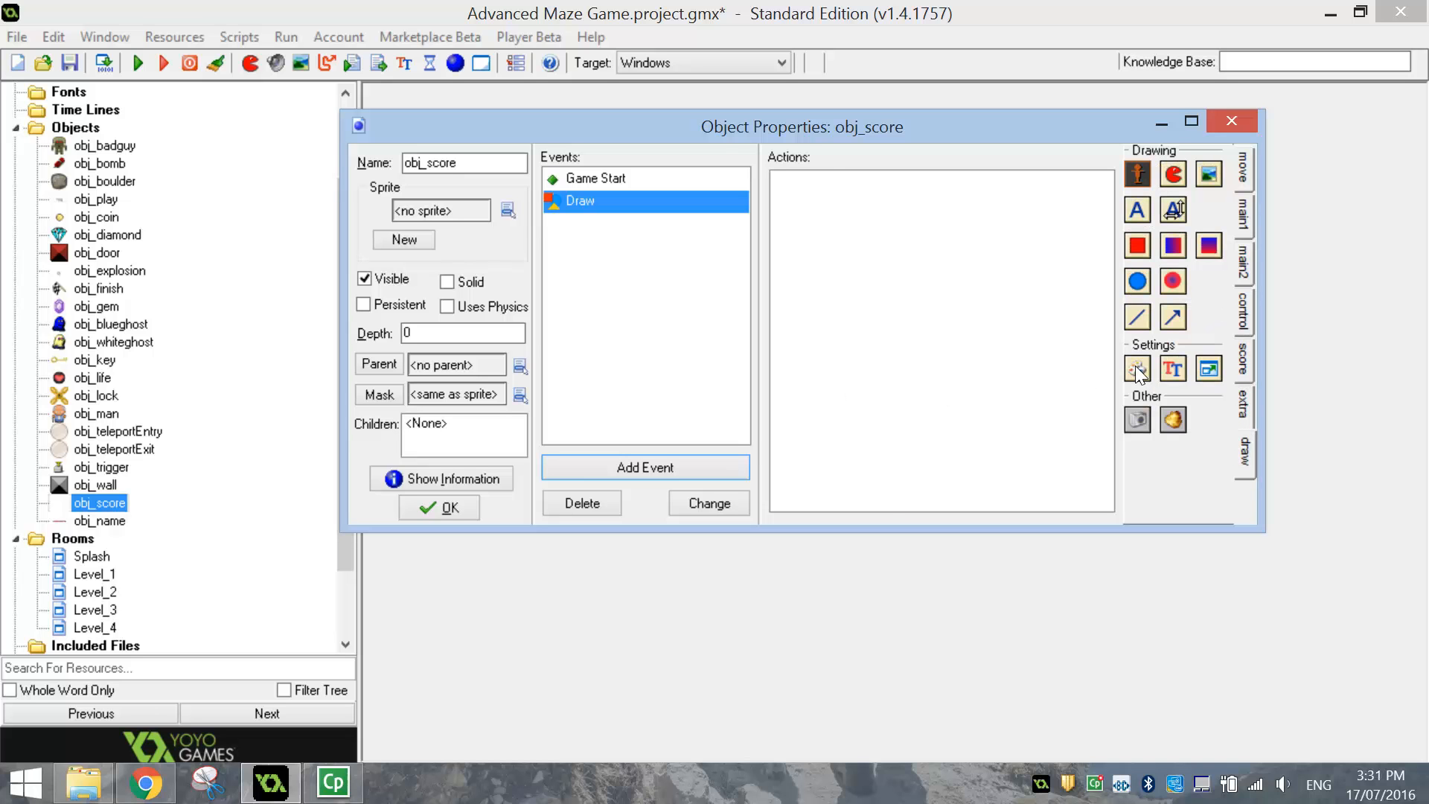
{"action": "left_click_drag", "start_coordinate": [1136, 364], "coordinate": [948, 357]}
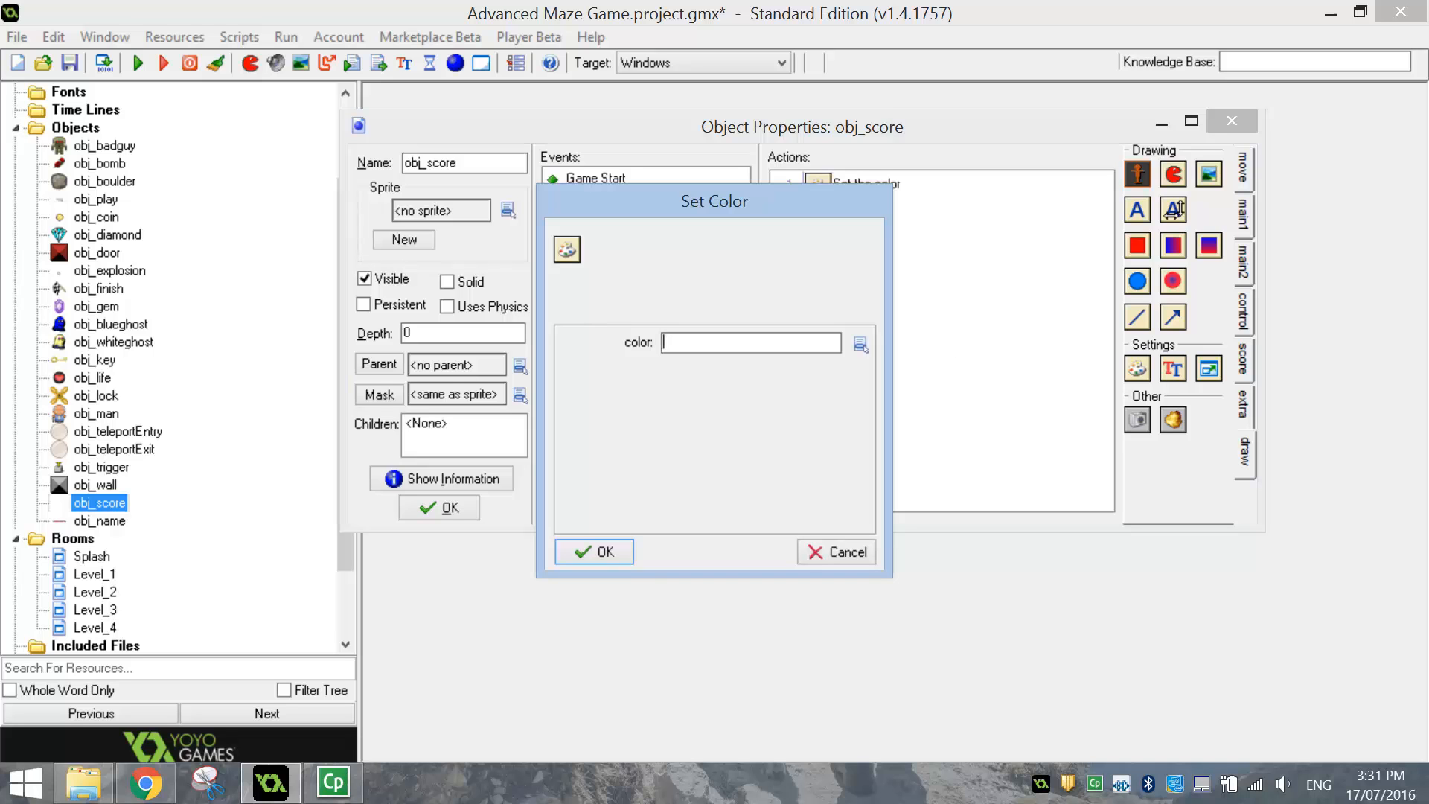
{"action": "left_click", "coordinate": [860, 344]}
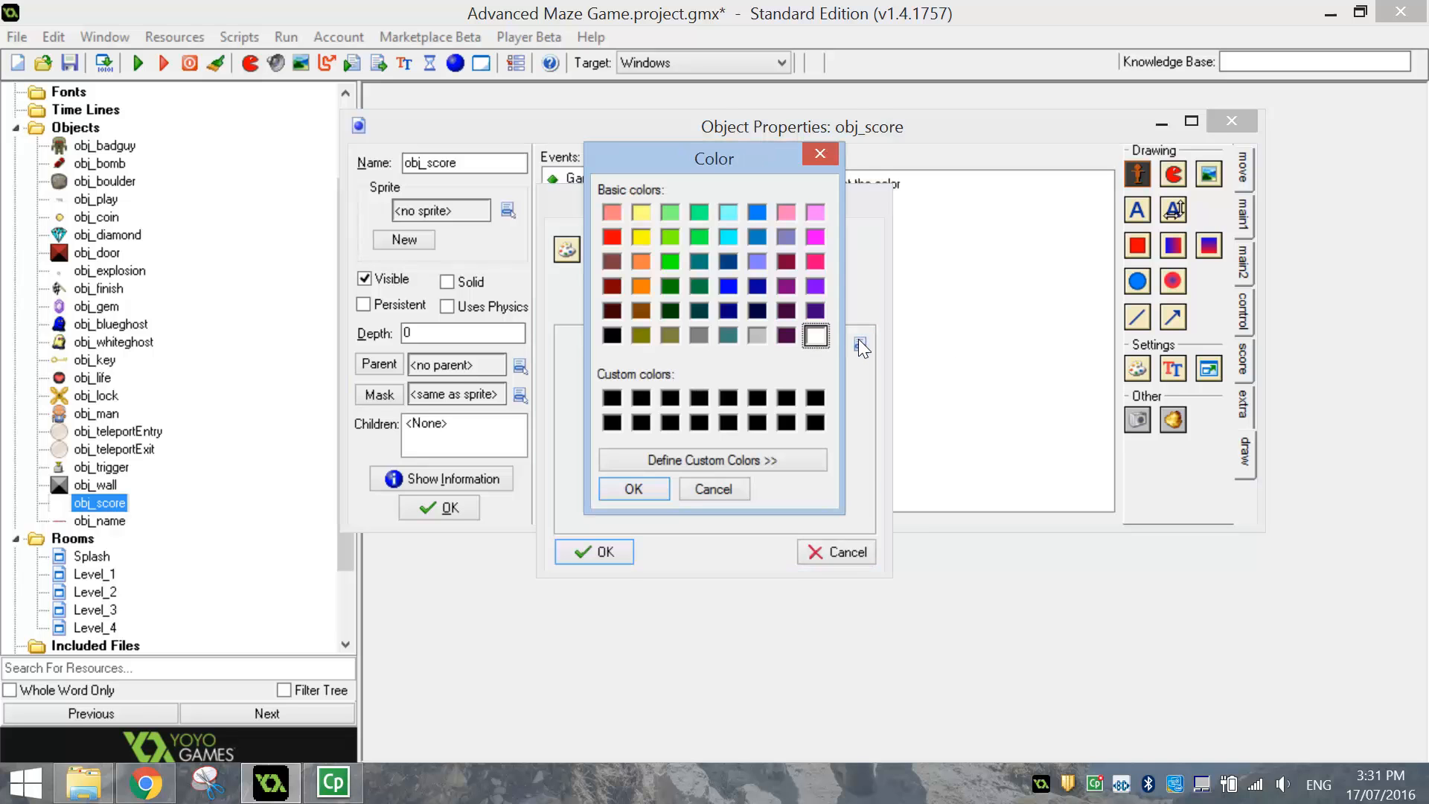
{"action": "left_click", "coordinate": [815, 335]}
{"action": "left_click", "coordinate": [654, 485]}
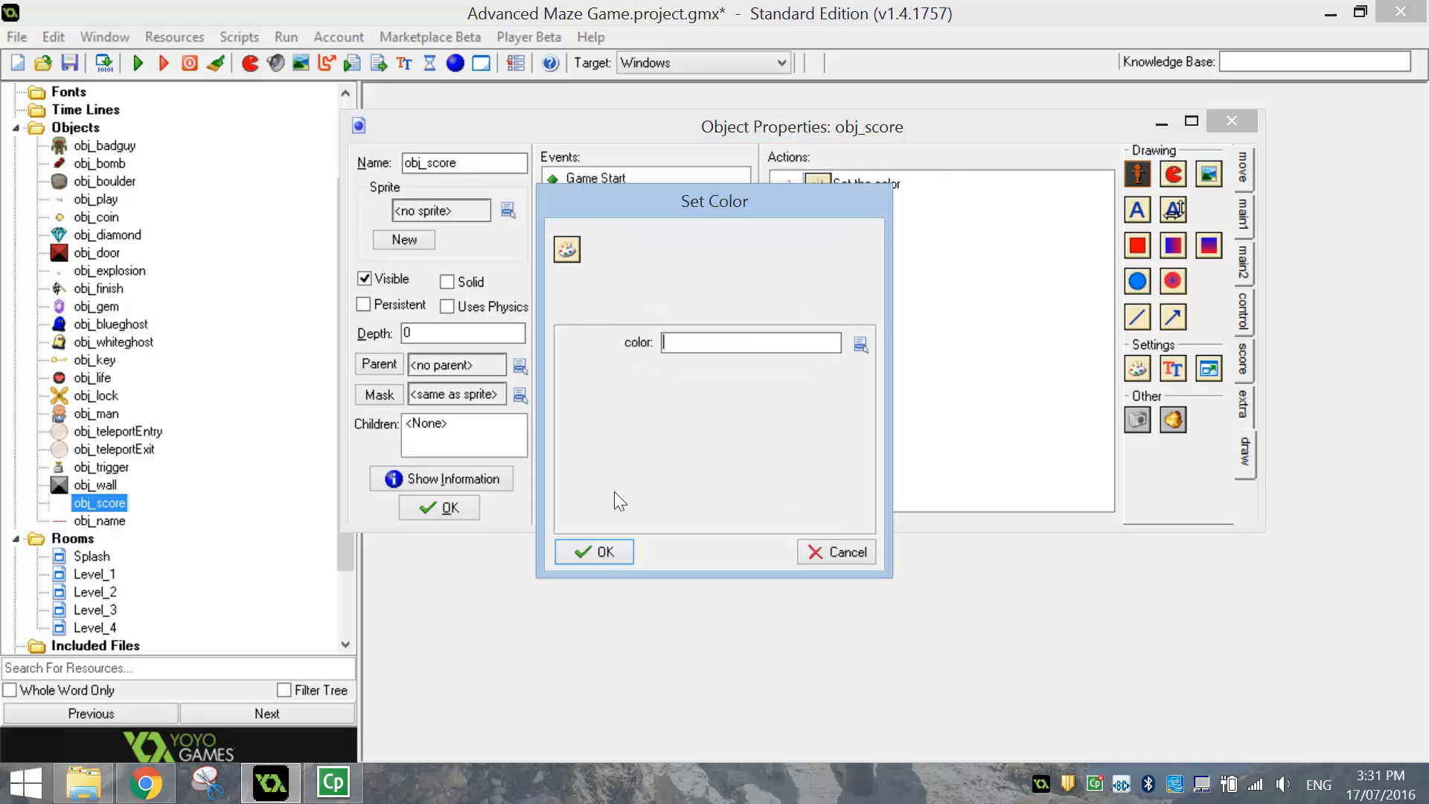
{"action": "left_click", "coordinate": [601, 555]}
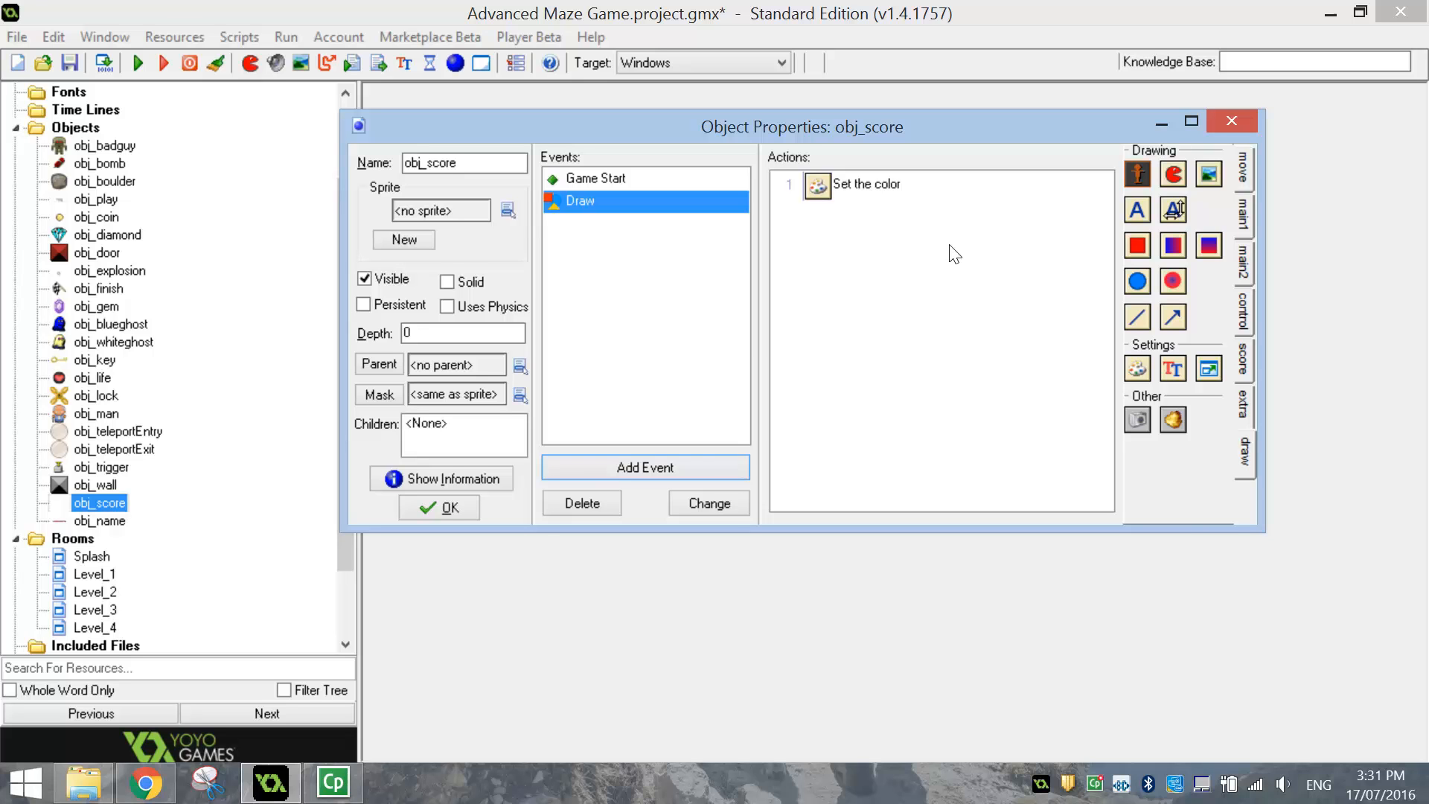
- Add a Draw Score action to the Draw event with y set to 480, keeping the default x and caption
{"action": "left_click", "coordinate": [1243, 361]}
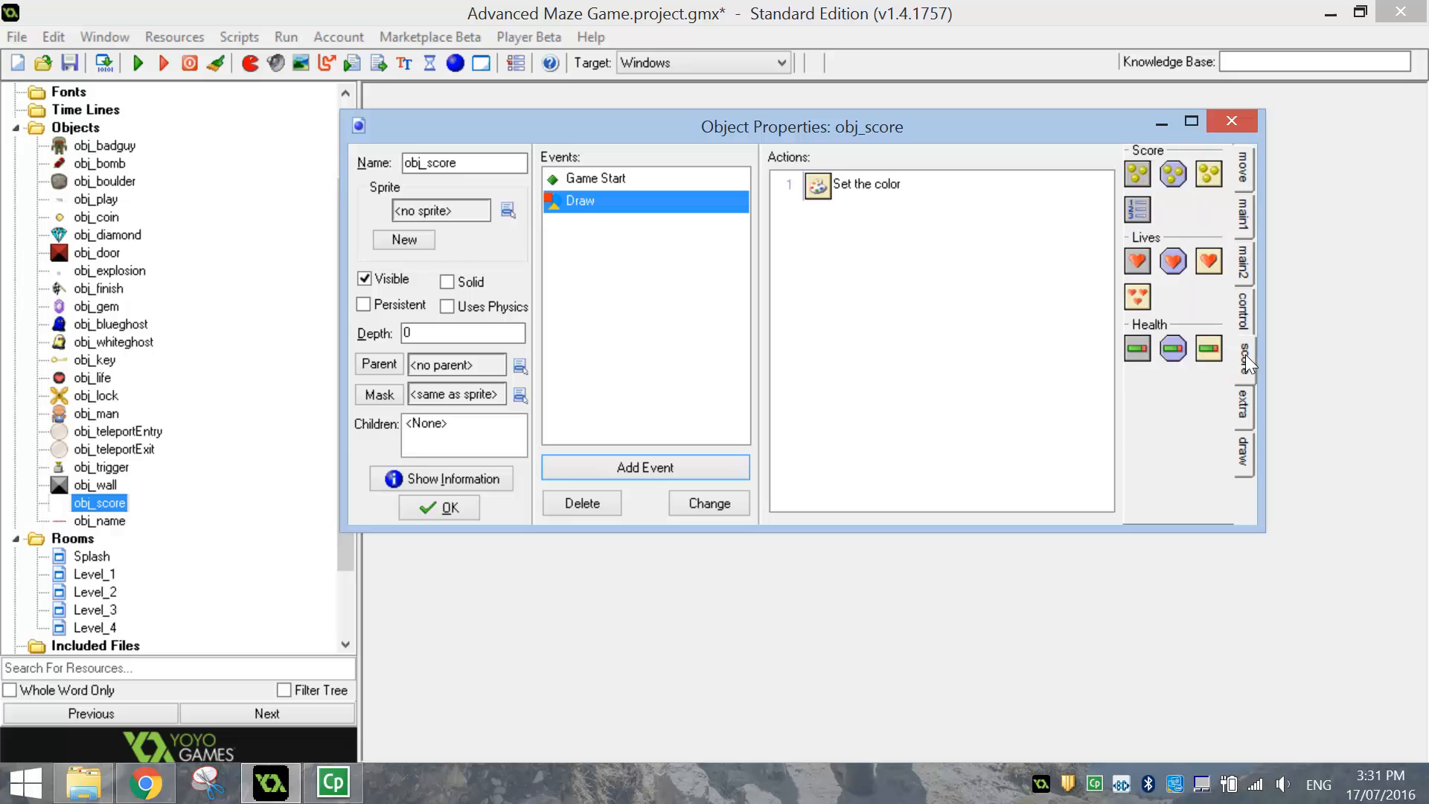
{"action": "left_click", "coordinate": [1209, 174]}
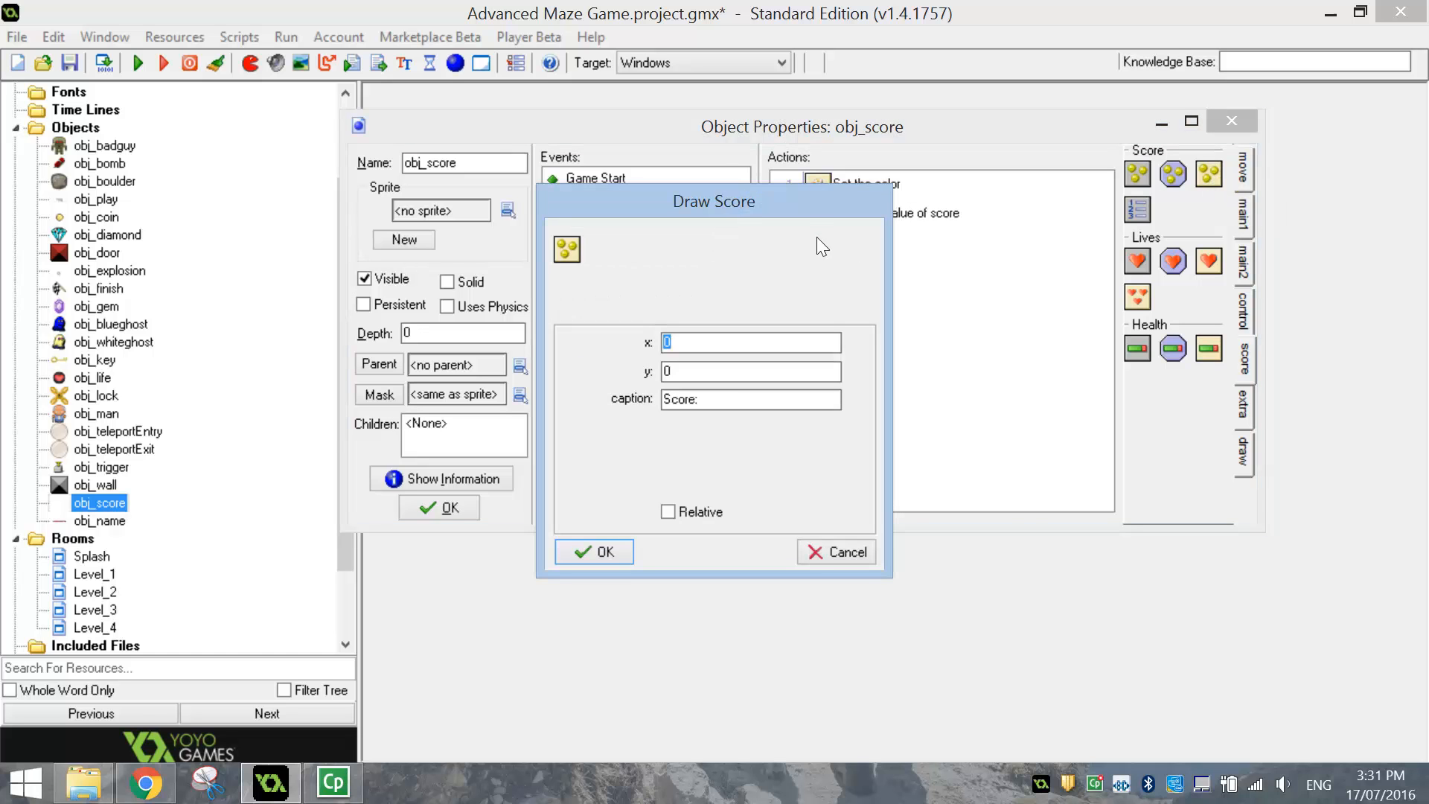
{"action": "left_click_drag", "start_coordinate": [792, 198], "coordinate": [933, 262]}
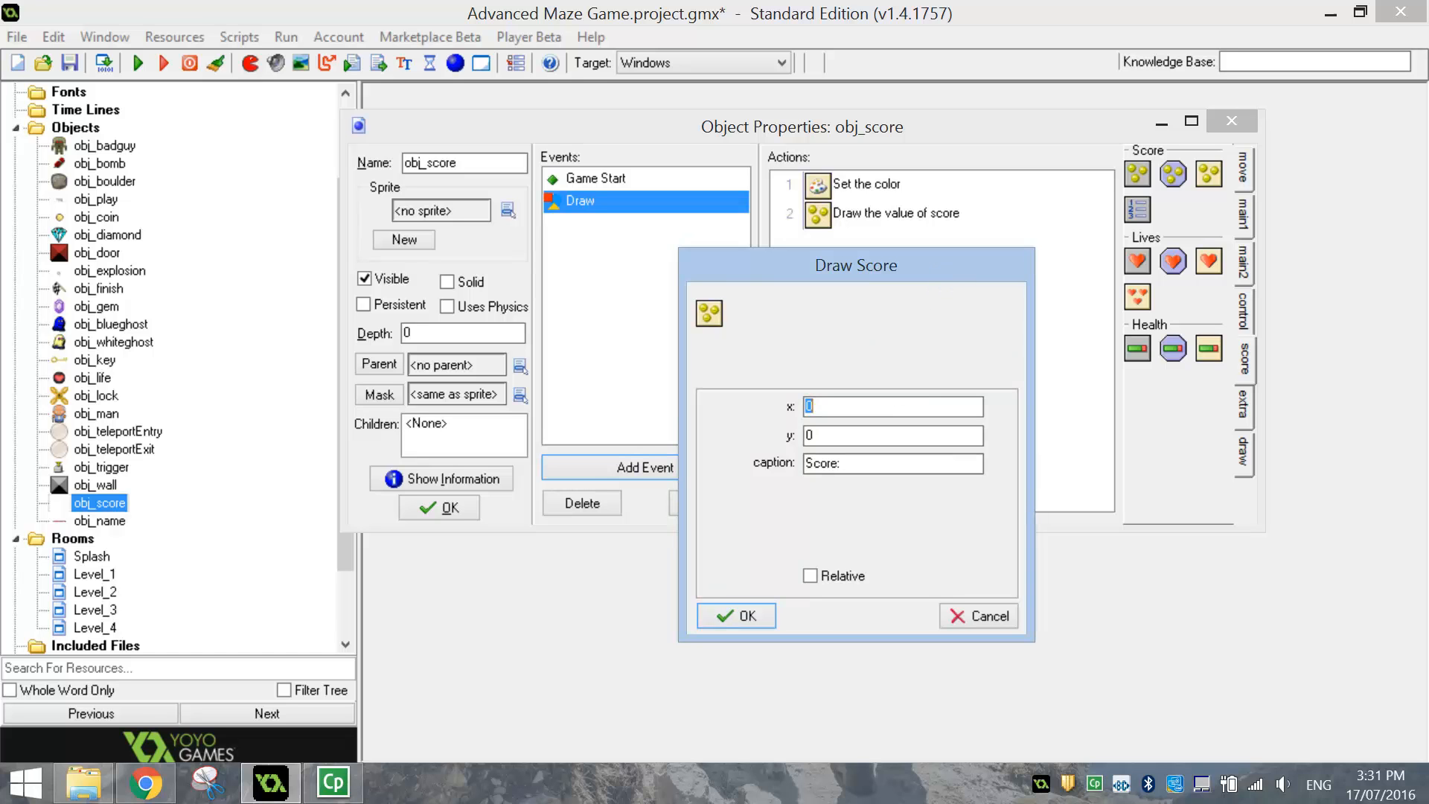
{"action": "key", "text": "Tab"}
{"action": "type", "text": "480"}
{"action": "left_click", "coordinate": [751, 617]}
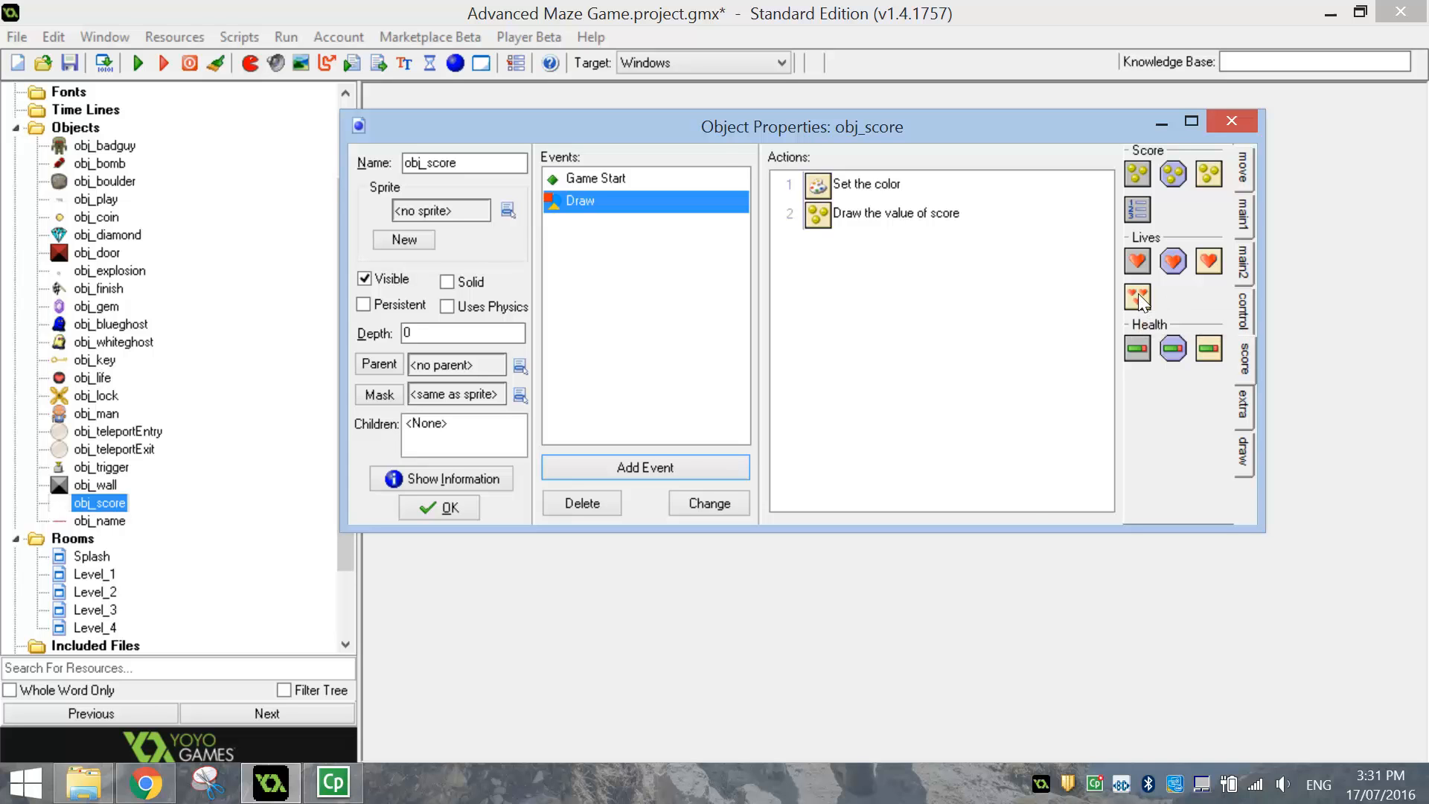
- Add a Draw Life Images action to the Draw event at x 128, y 480, using the spr_life image
{"action": "left_click_drag", "start_coordinate": [1138, 294], "coordinate": [1114, 298]}
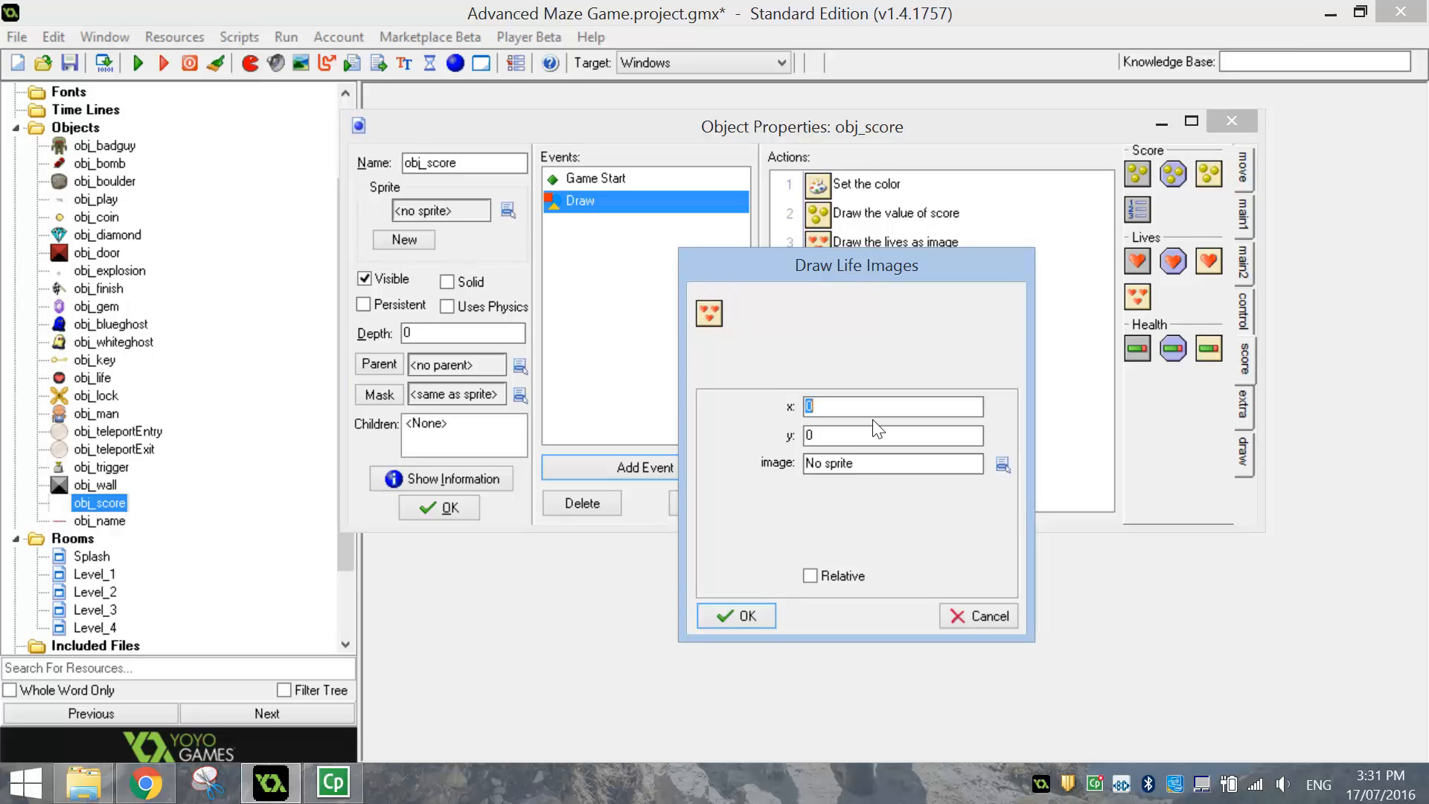
{"action": "type", "text": "128"}
{"action": "key", "text": "Tab"}
{"action": "type", "text": "480"}
{"action": "left_click", "coordinate": [1003, 463]}
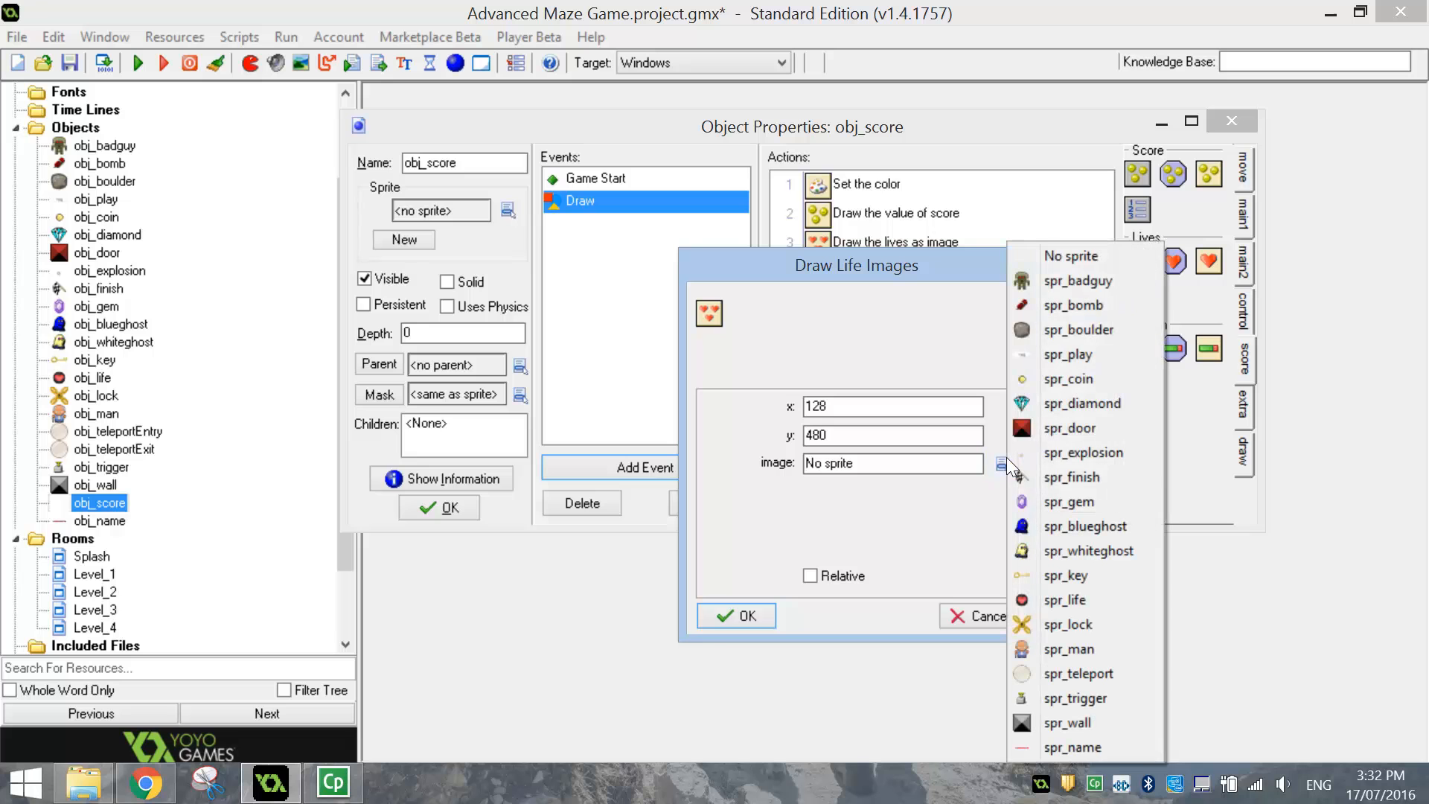
{"action": "left_click", "coordinate": [1096, 600]}
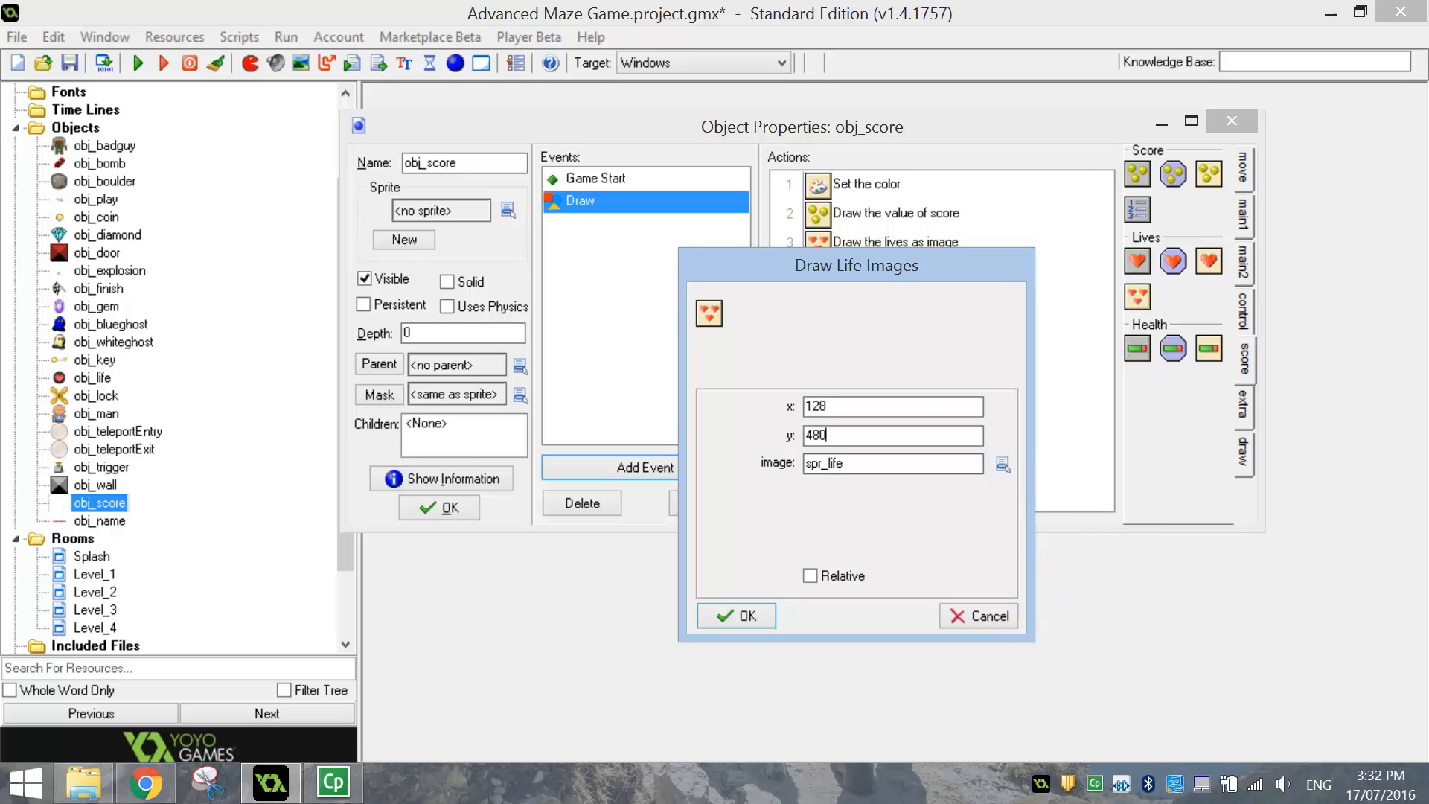
{"action": "left_click", "coordinate": [747, 616]}
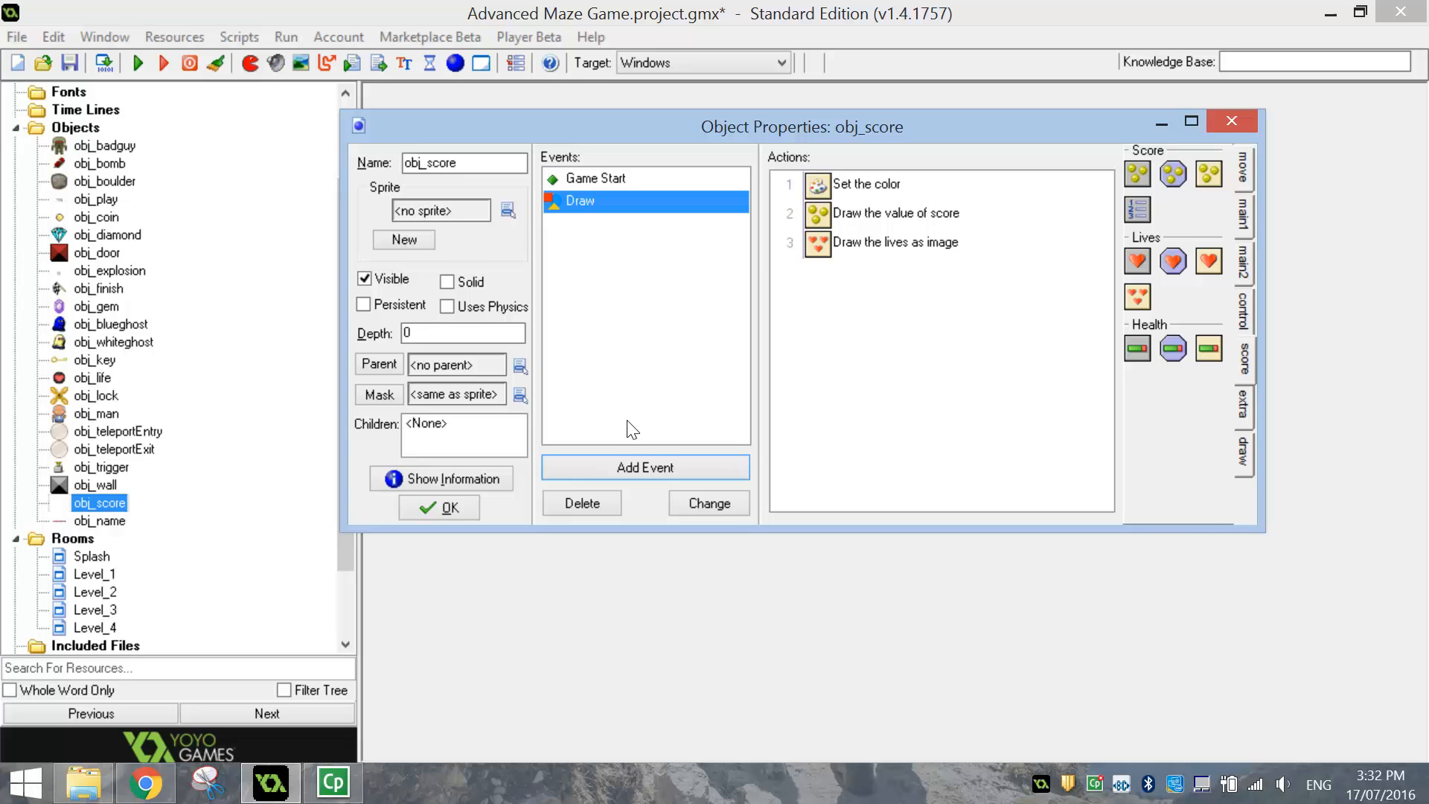
- Add a Step event to obj_score with a Test Lives action checking for lives equal to 0
{"action": "left_click", "coordinate": [641, 464]}
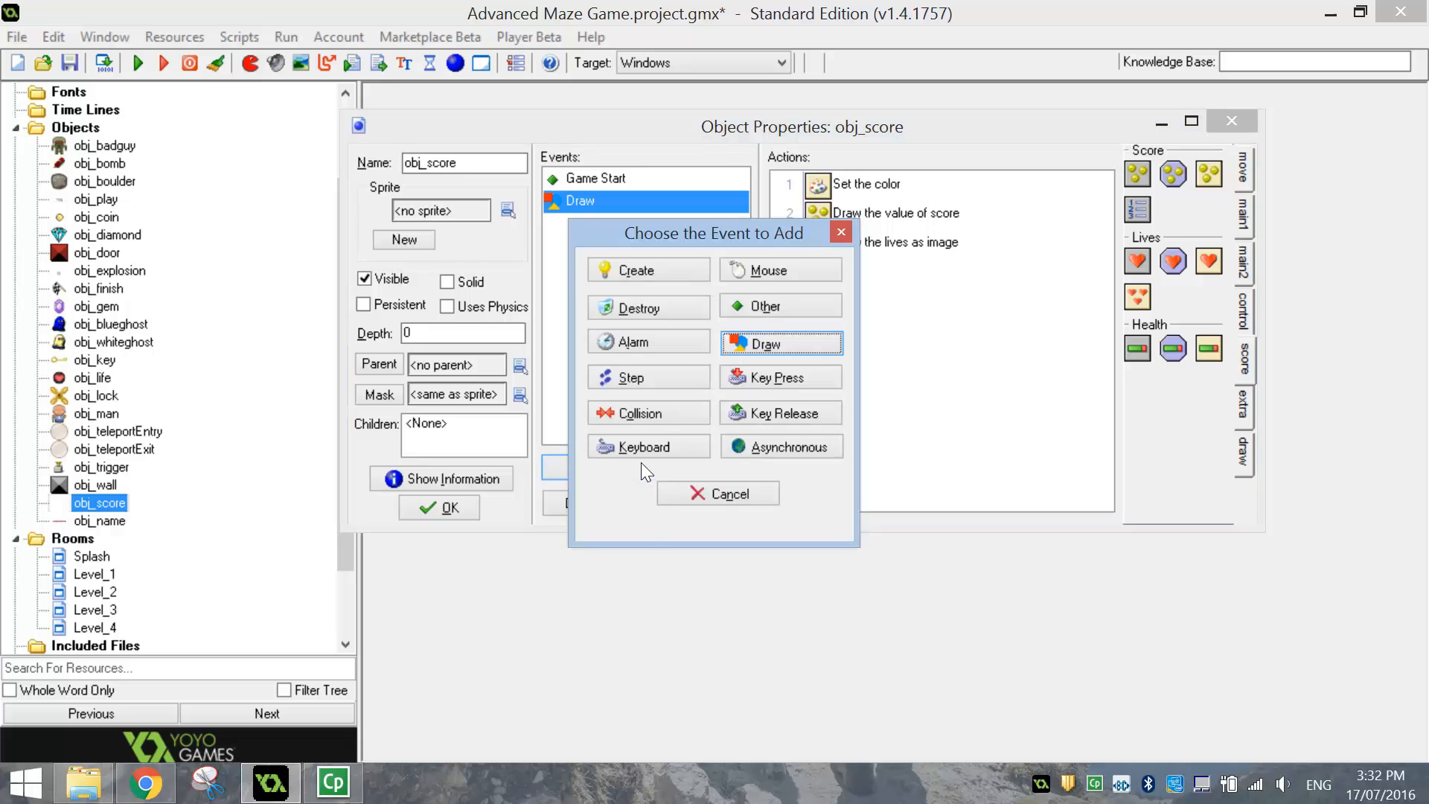
{"action": "left_click", "coordinate": [681, 378]}
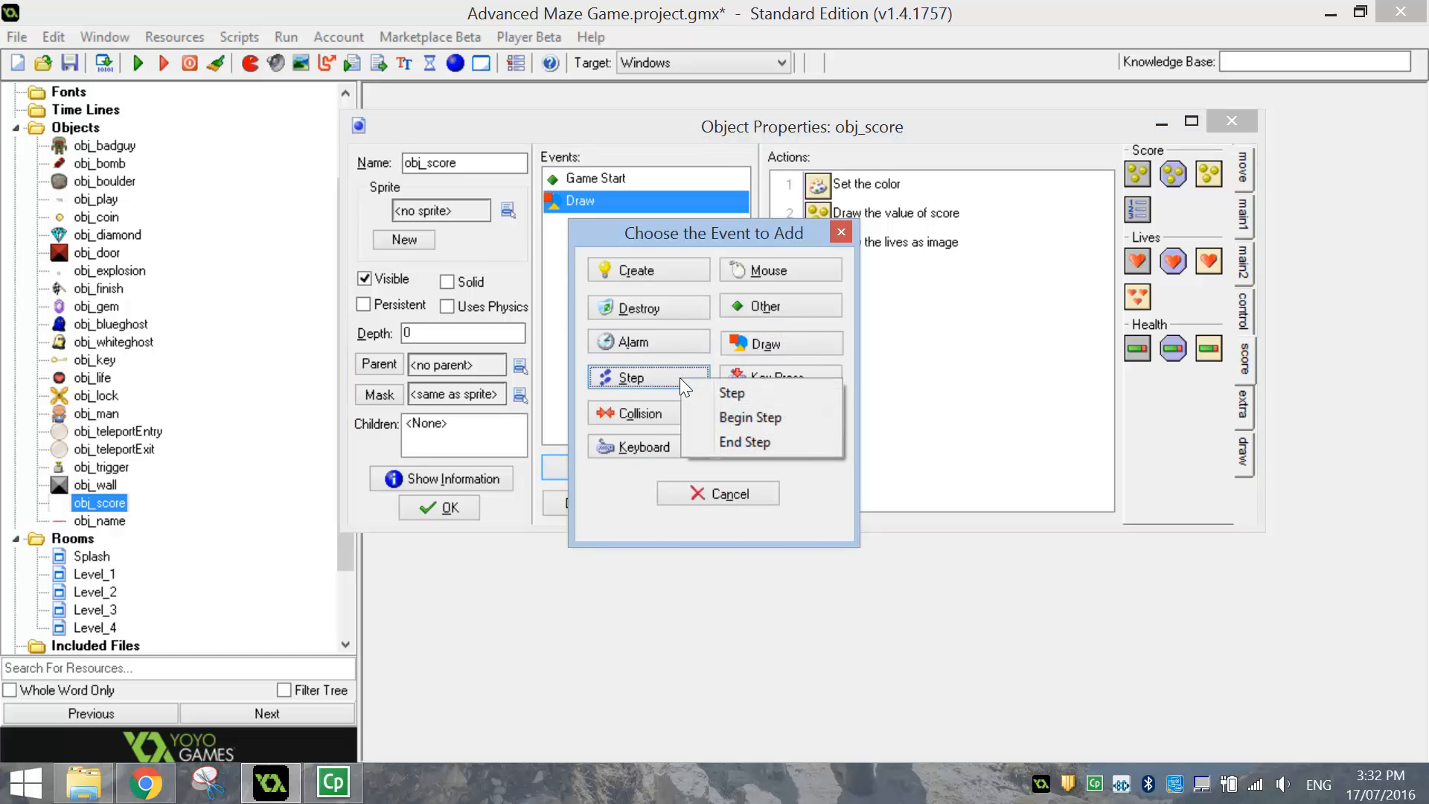
{"action": "left_click", "coordinate": [718, 391]}
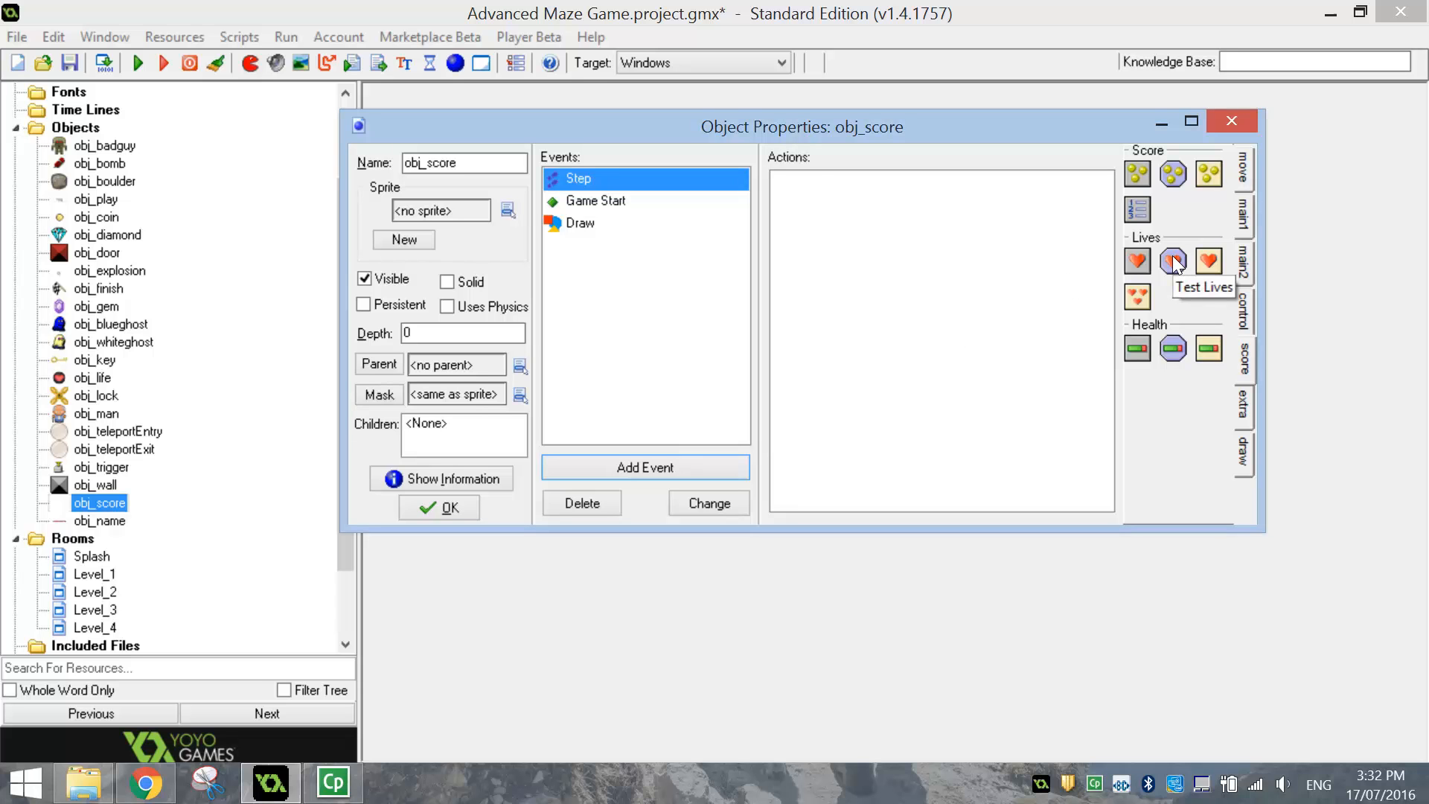
{"action": "left_click_drag", "start_coordinate": [1174, 262], "coordinate": [1038, 225]}
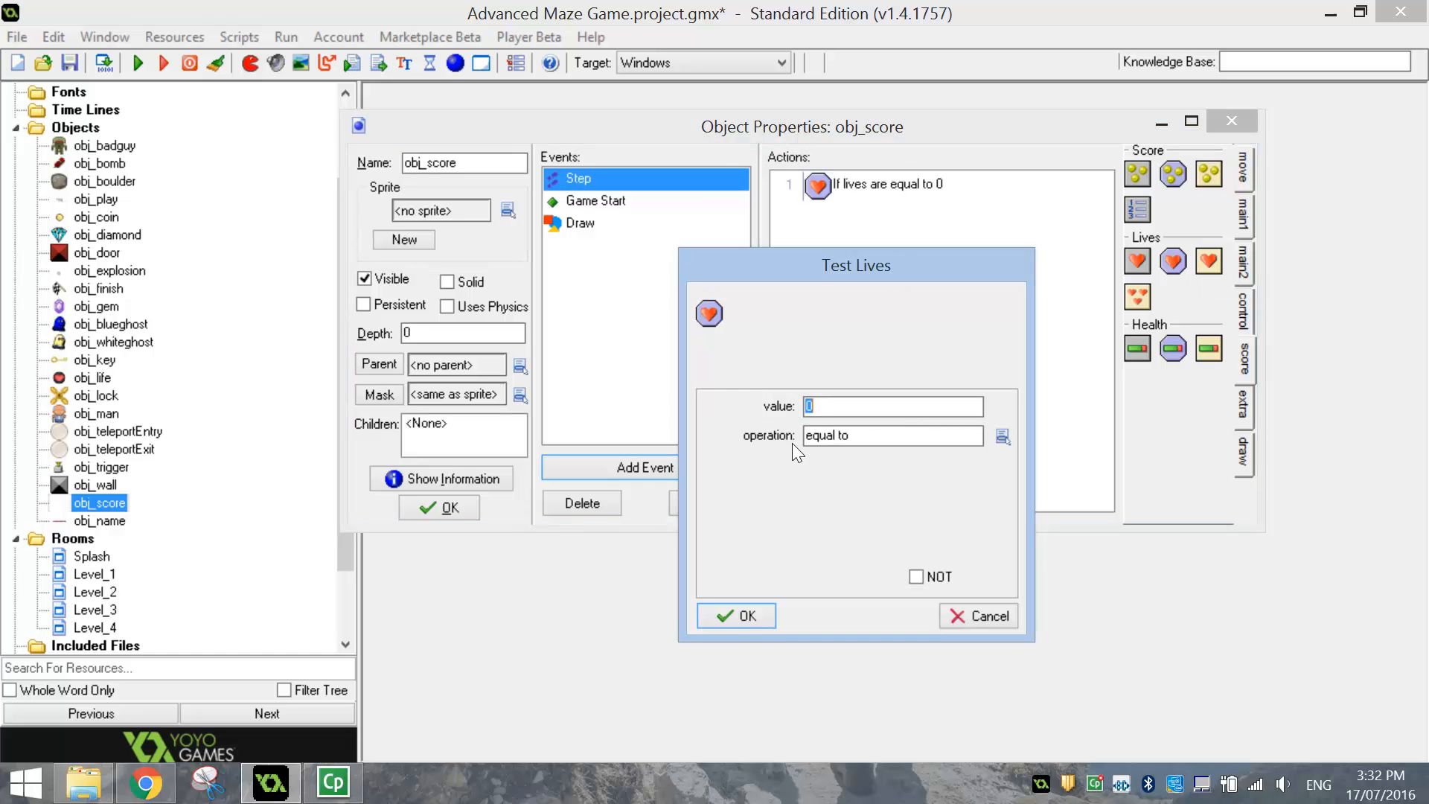
{"action": "left_click", "coordinate": [743, 624]}
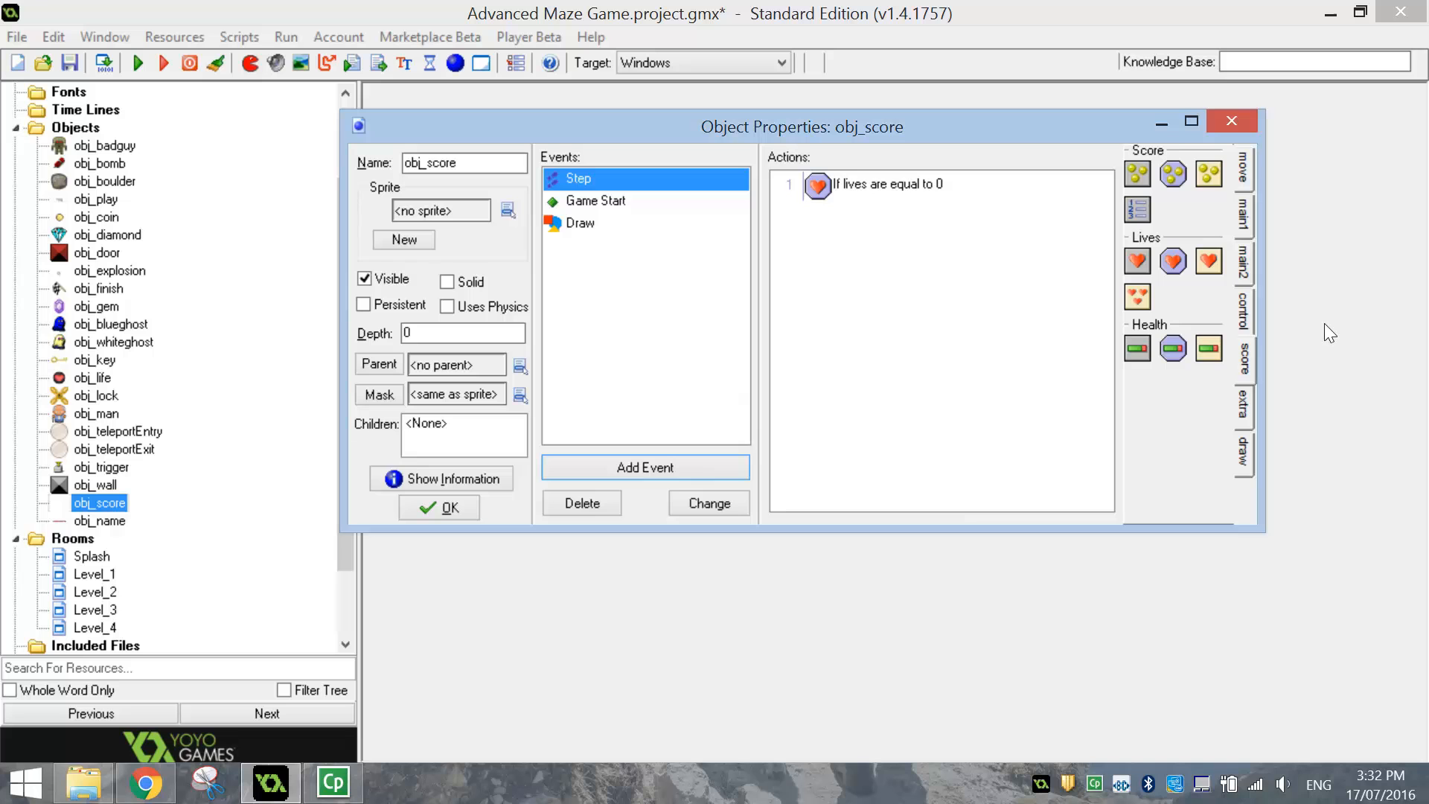
- Start a block under the lives test and add a Display Message action reading "Bad Luck! Please try again"
{"action": "left_click", "coordinate": [1245, 315]}
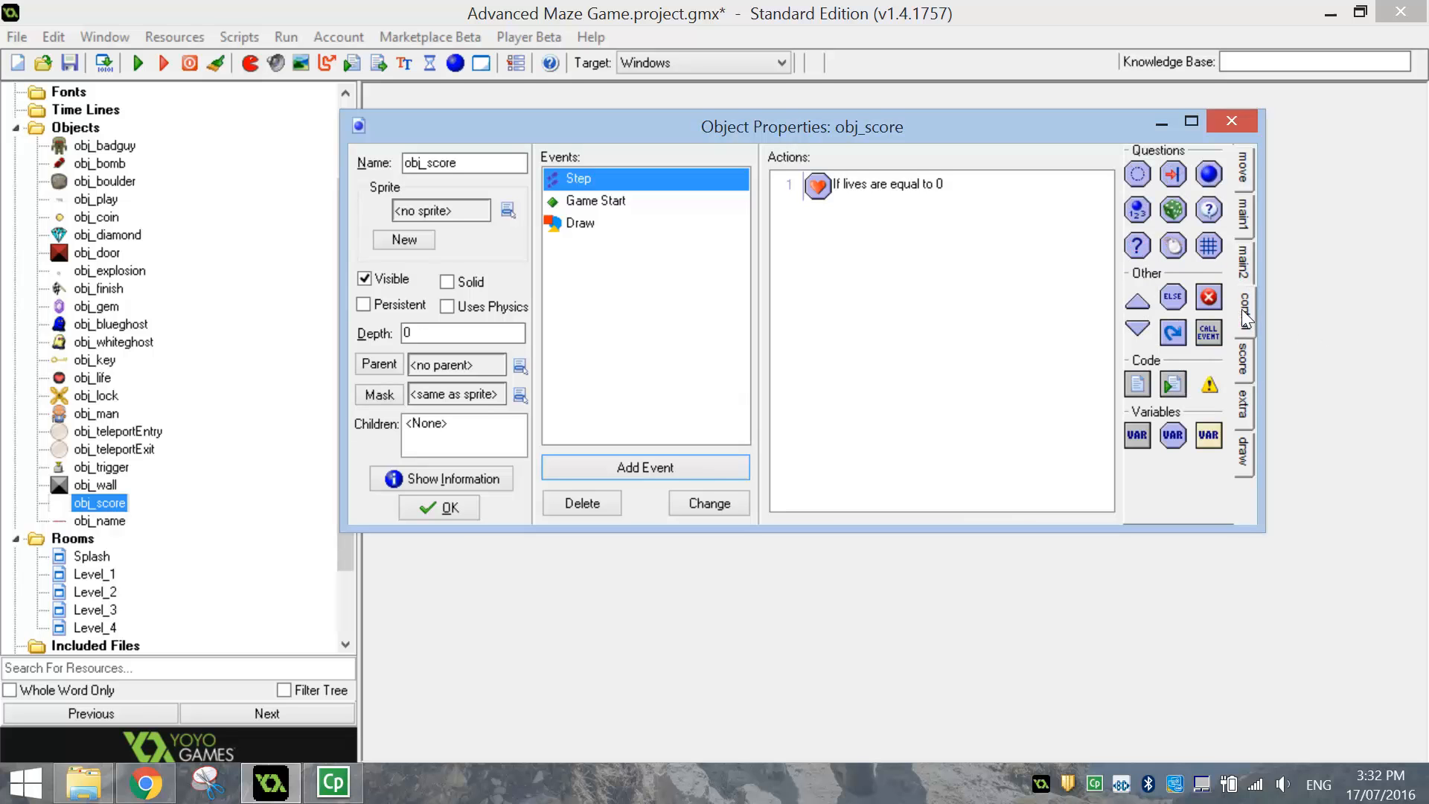
{"action": "left_click", "coordinate": [1138, 304]}
{"action": "left_click", "coordinate": [1246, 262]}
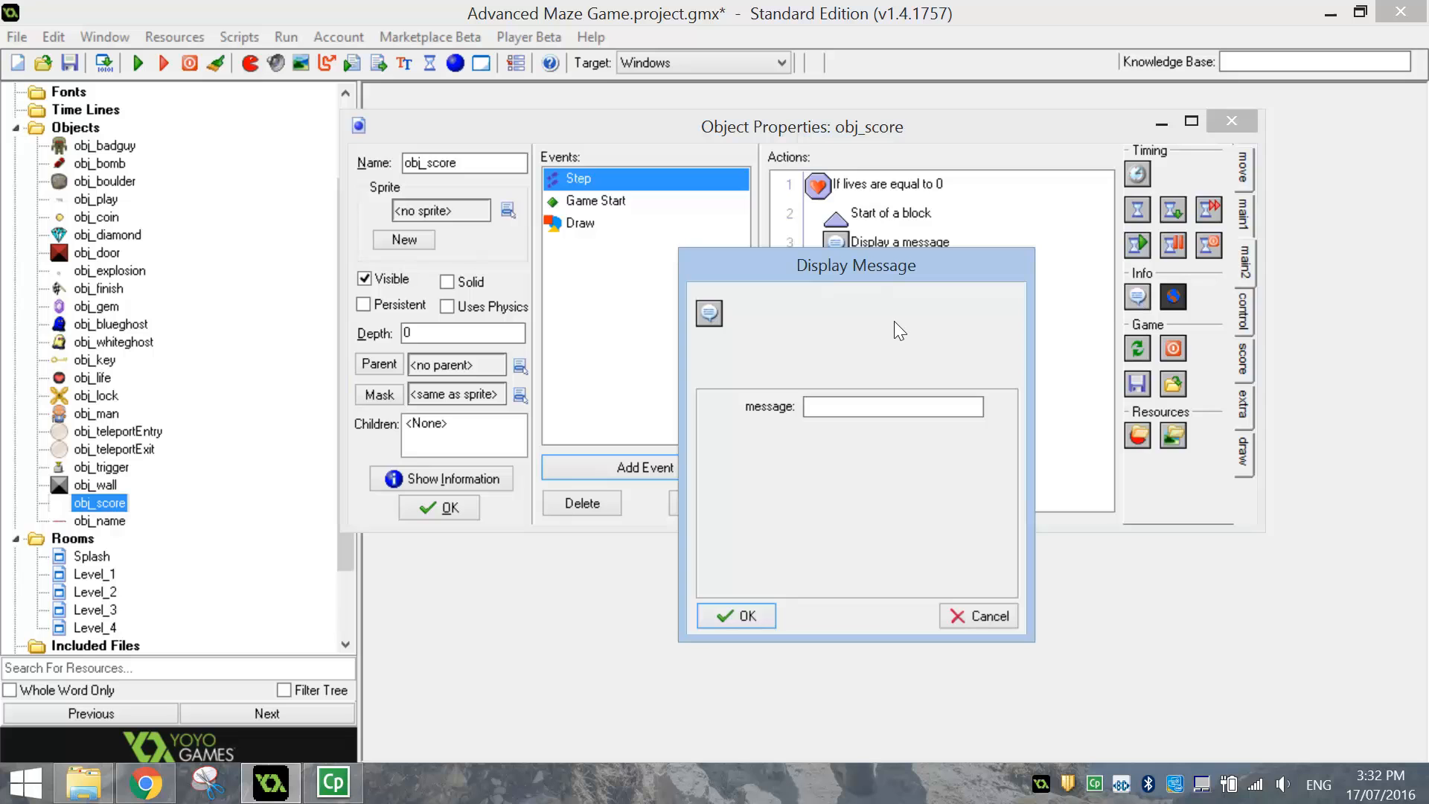
{"action": "type", "text": "Bad Luck! Please try agai"}
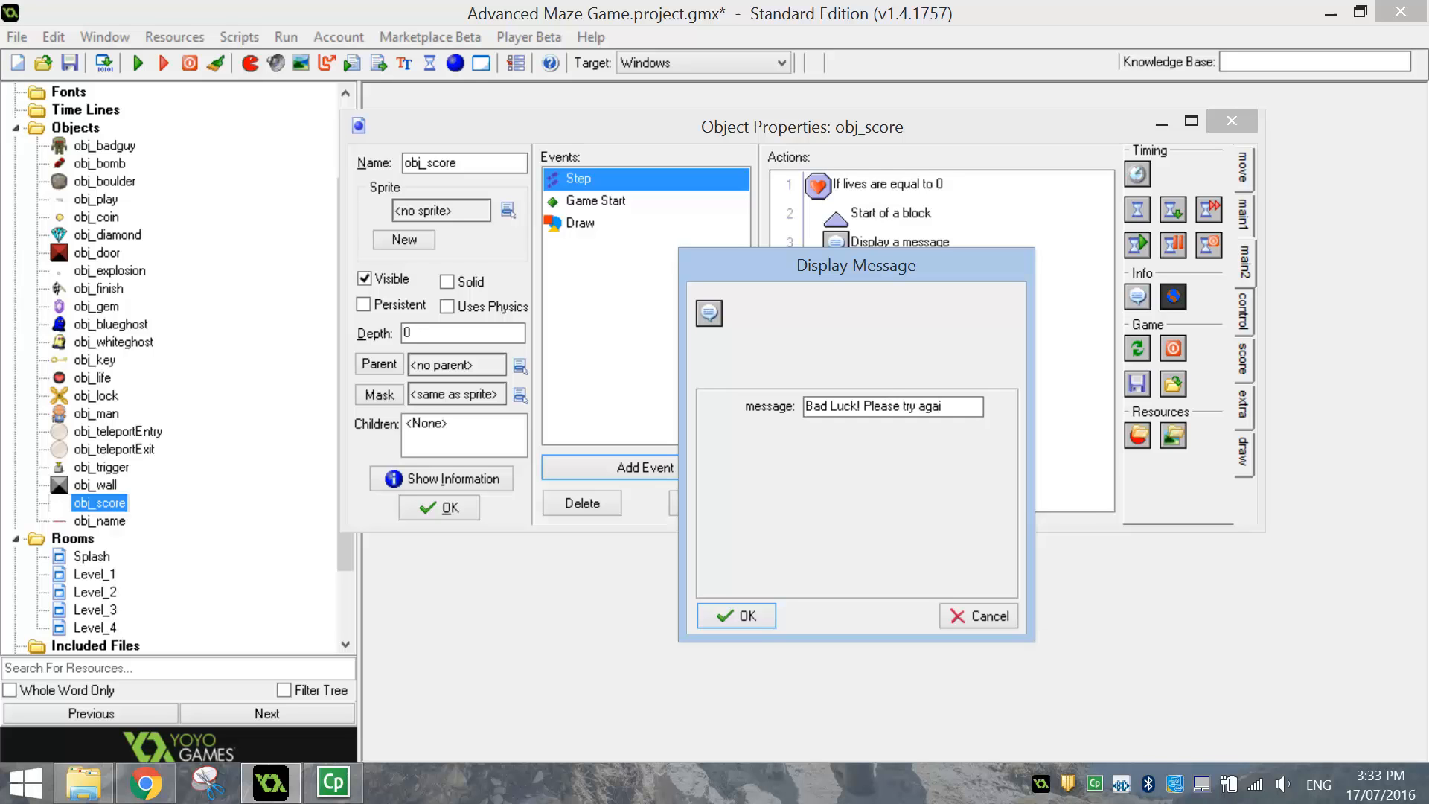
{"action": "type", "text": "l"}
{"action": "left_click", "coordinate": [756, 615]}
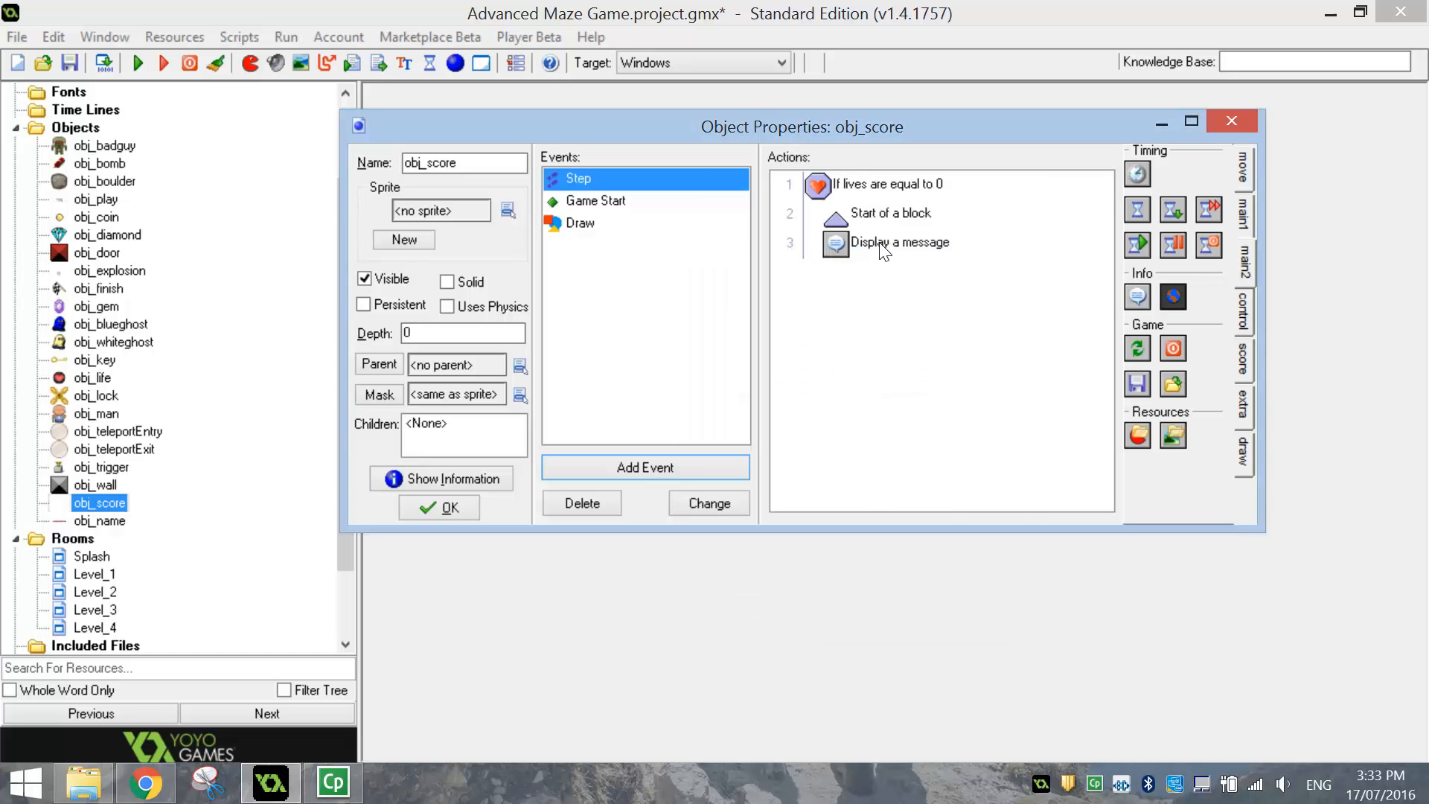
- Finish the Step event's block with a Restart Game action and an end of block, and accept obj_score's changes
{"action": "mouse_move", "coordinate": [884, 250]}
{"action": "left_click_drag", "start_coordinate": [1139, 350], "coordinate": [938, 282]}
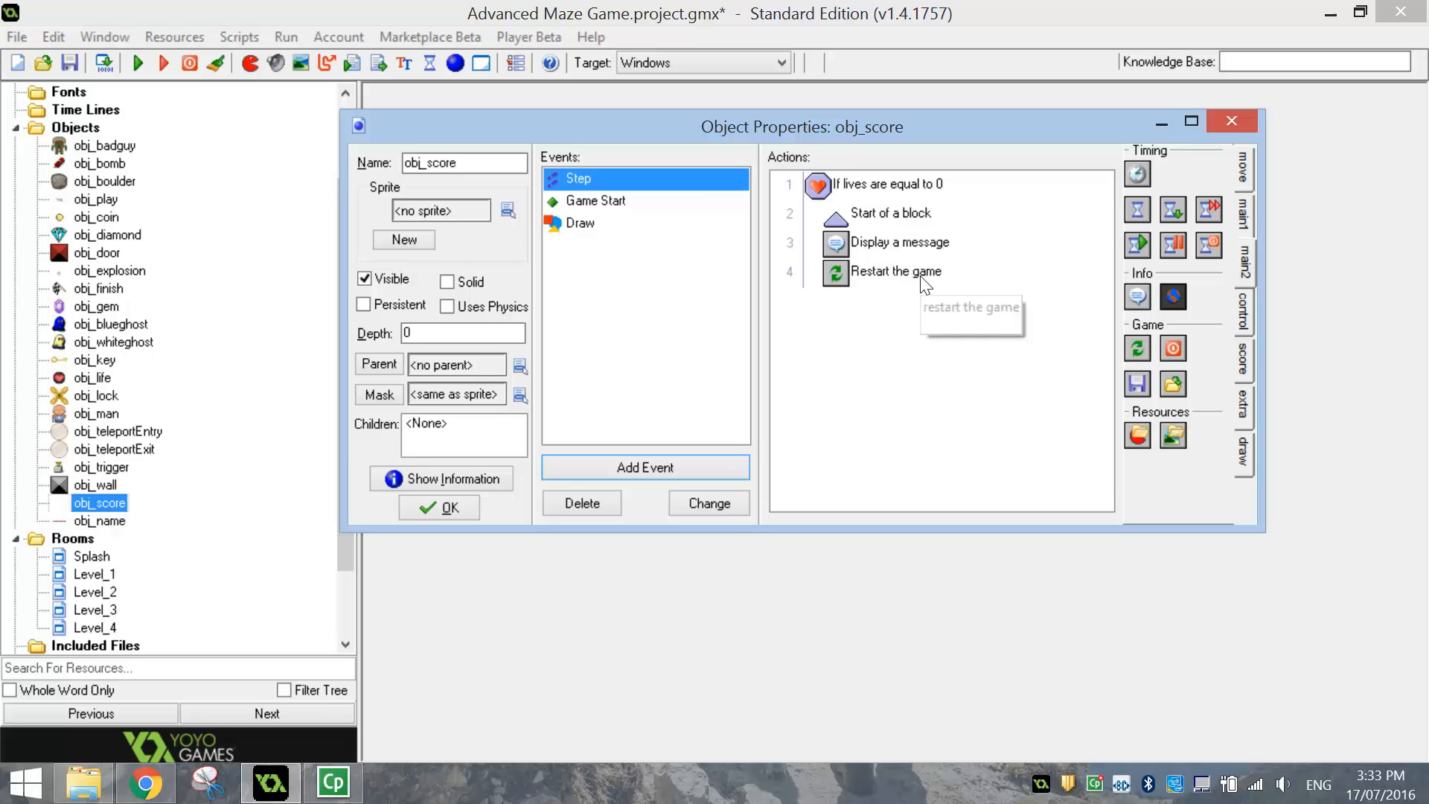
{"action": "left_click", "coordinate": [1241, 311]}
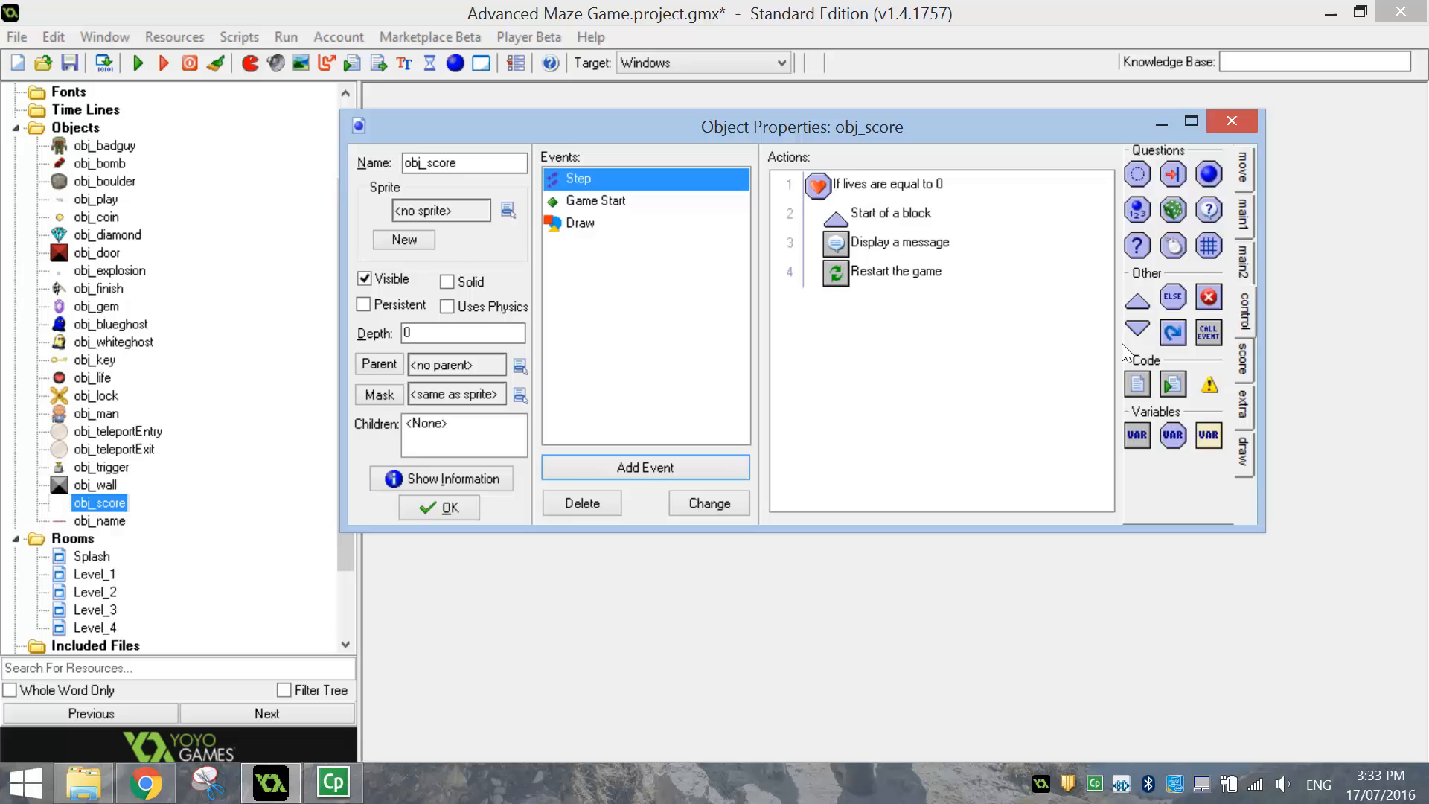
{"action": "left_click", "coordinate": [1135, 328]}
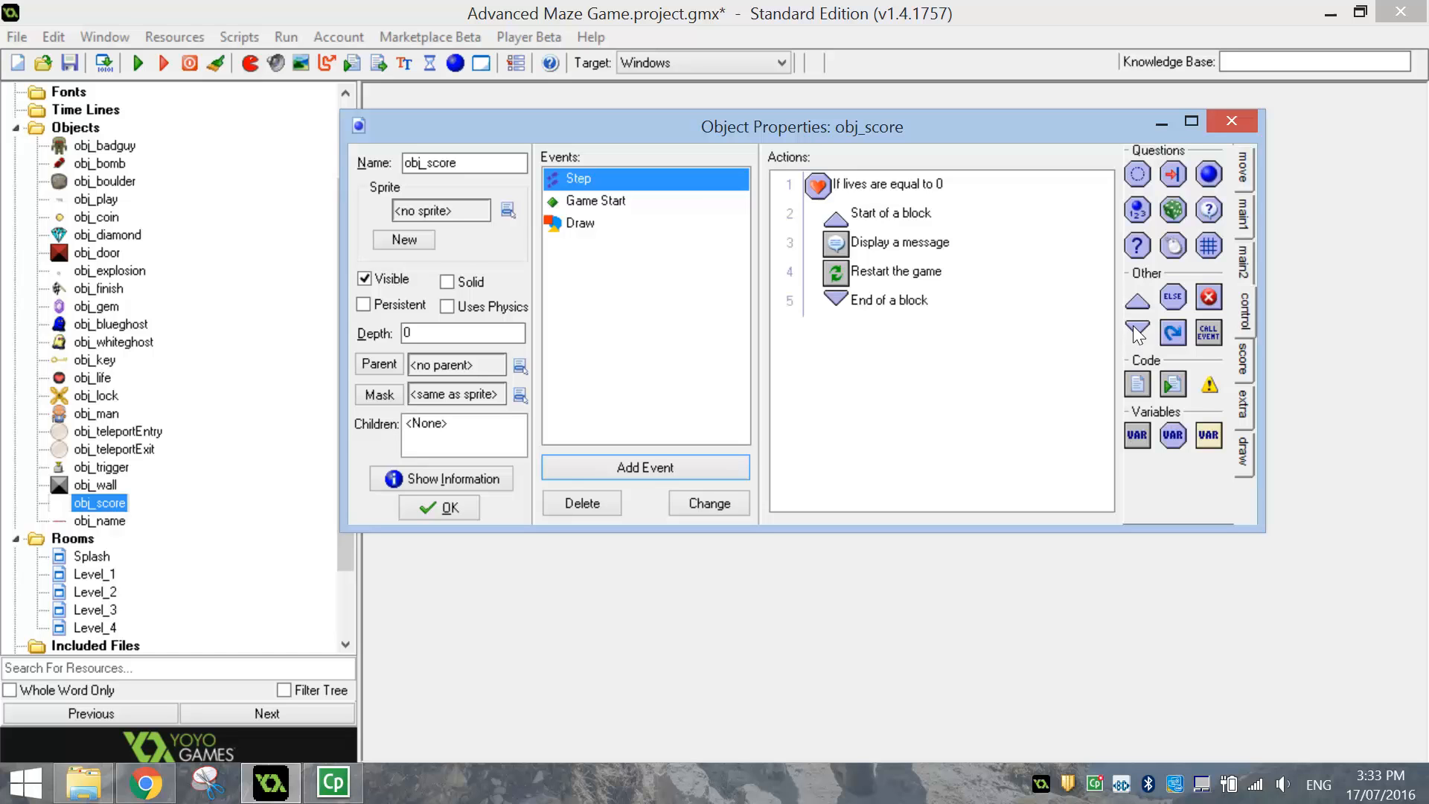
{"action": "left_click", "coordinate": [908, 185]}
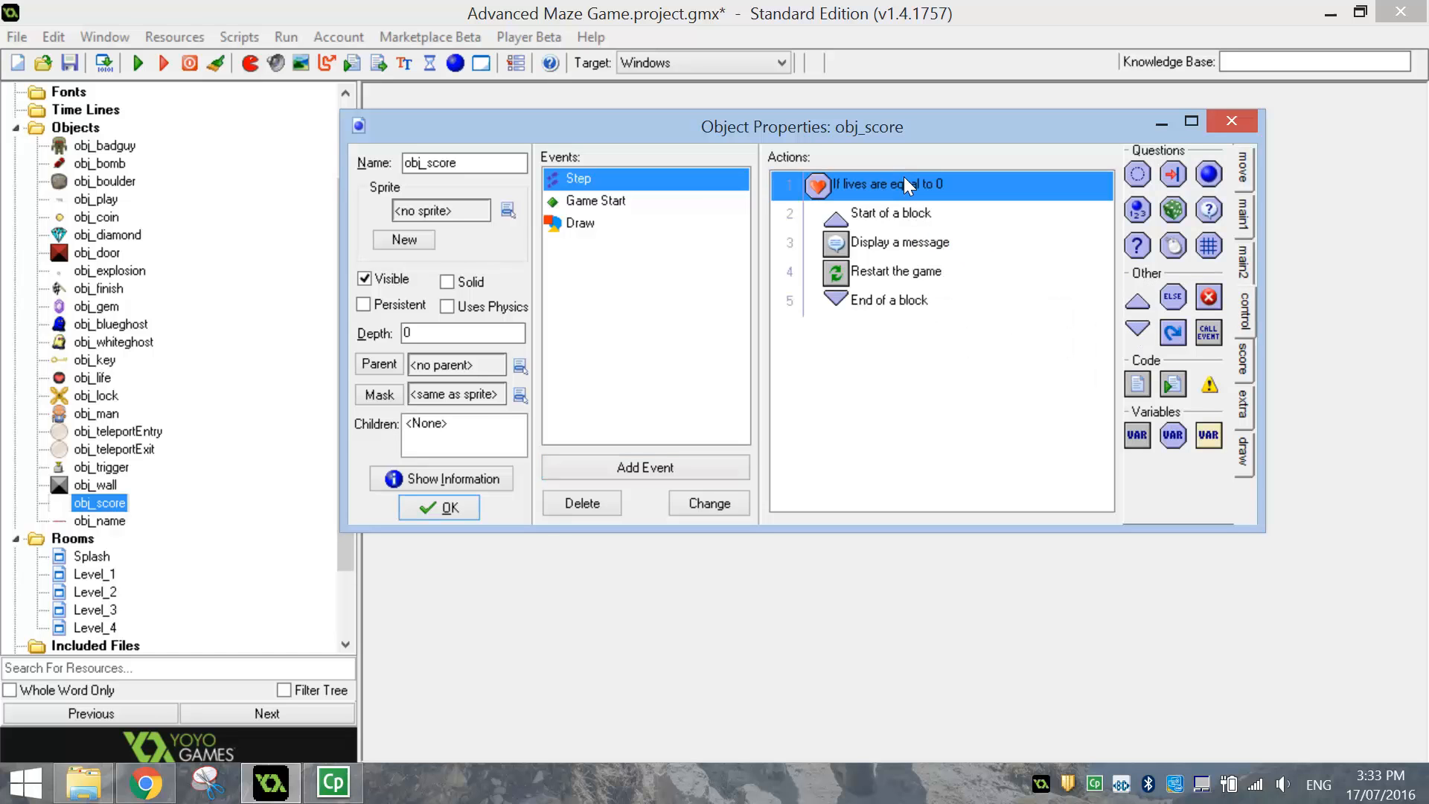
{"action": "left_click", "coordinate": [914, 243]}
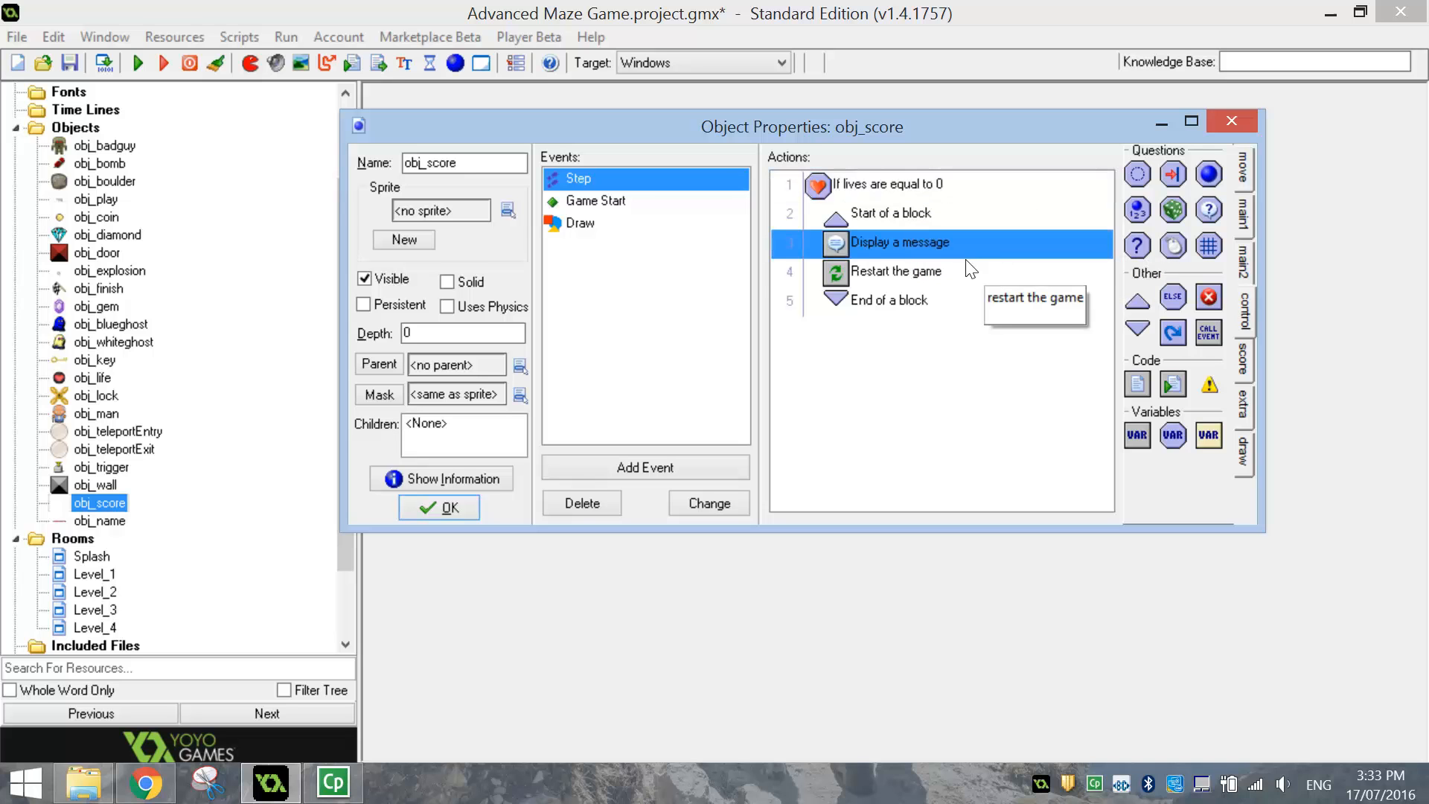
{"action": "left_click", "coordinate": [927, 273]}
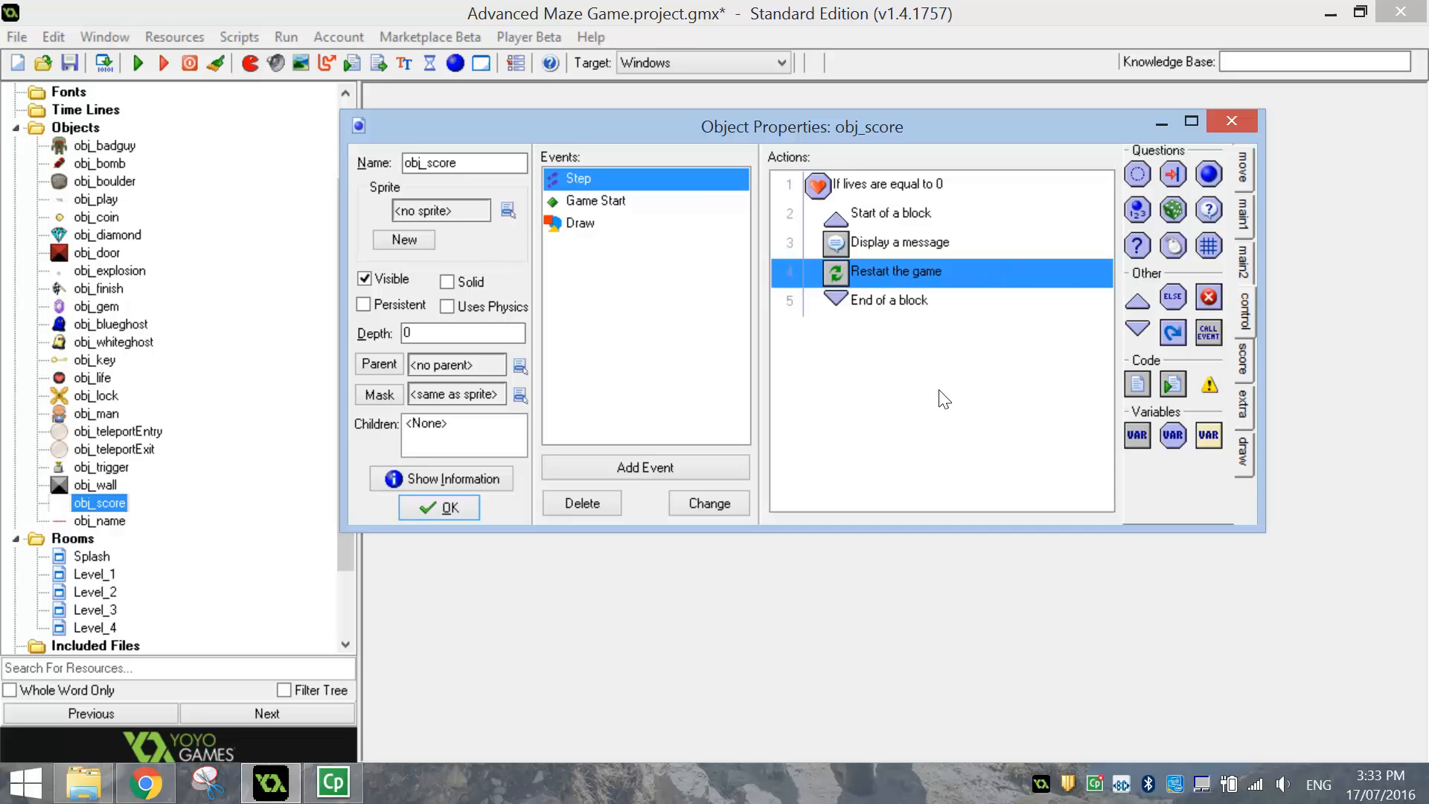
{"action": "left_click", "coordinate": [446, 507]}
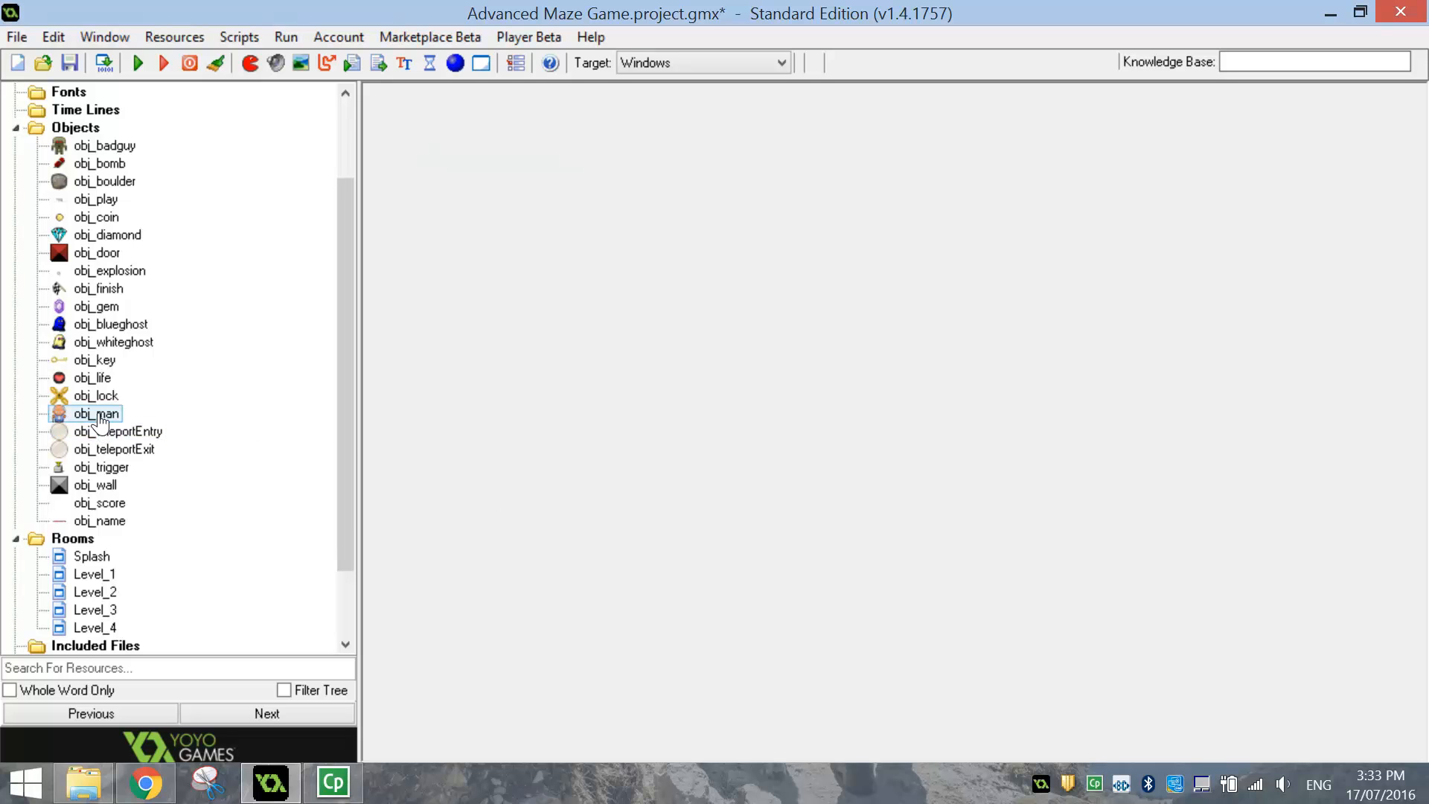
- Open obj_man and check the Set Lives action in its collision event with obj_badguy
{"action": "double_click", "coordinate": [100, 414]}
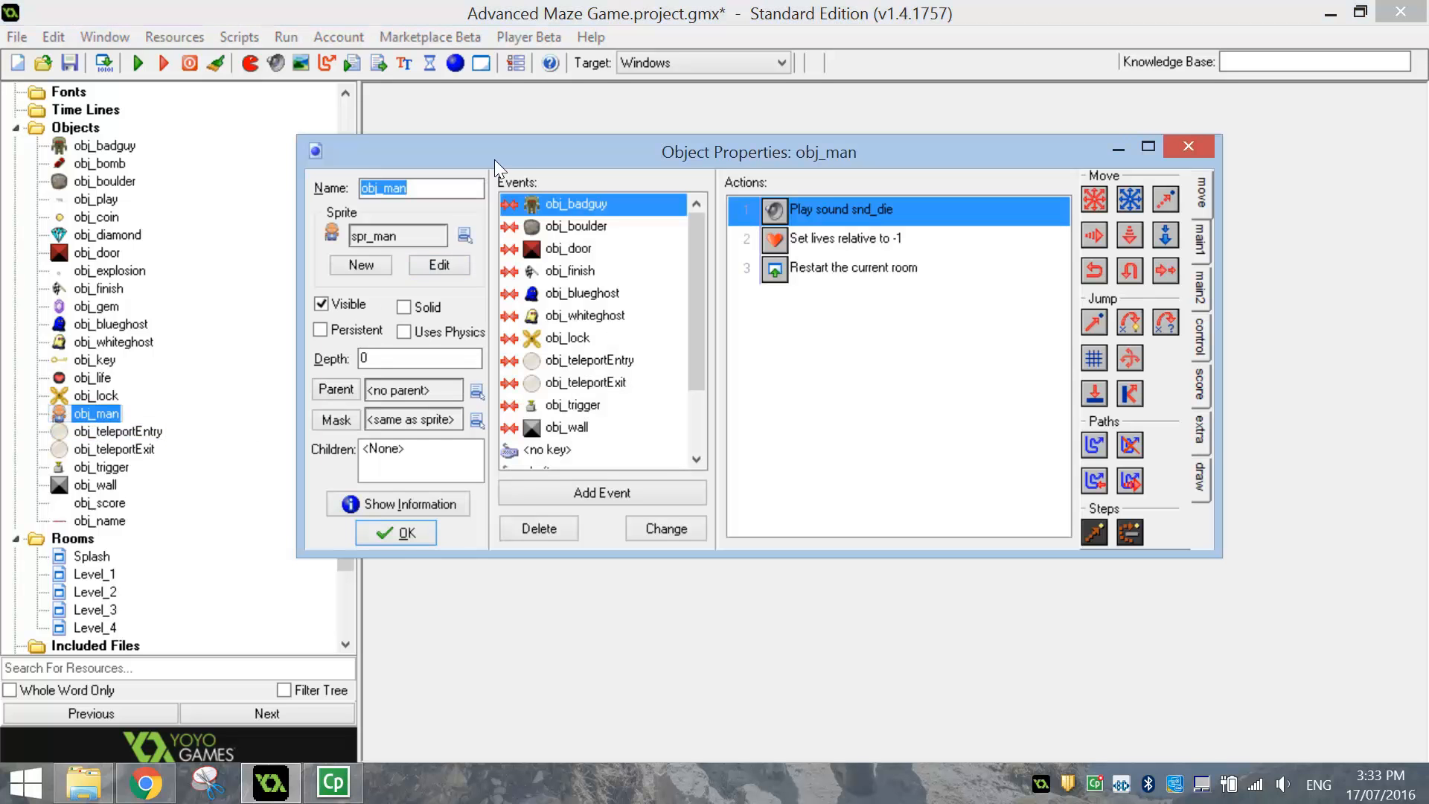
{"action": "left_click_drag", "start_coordinate": [517, 147], "coordinate": [624, 111]}
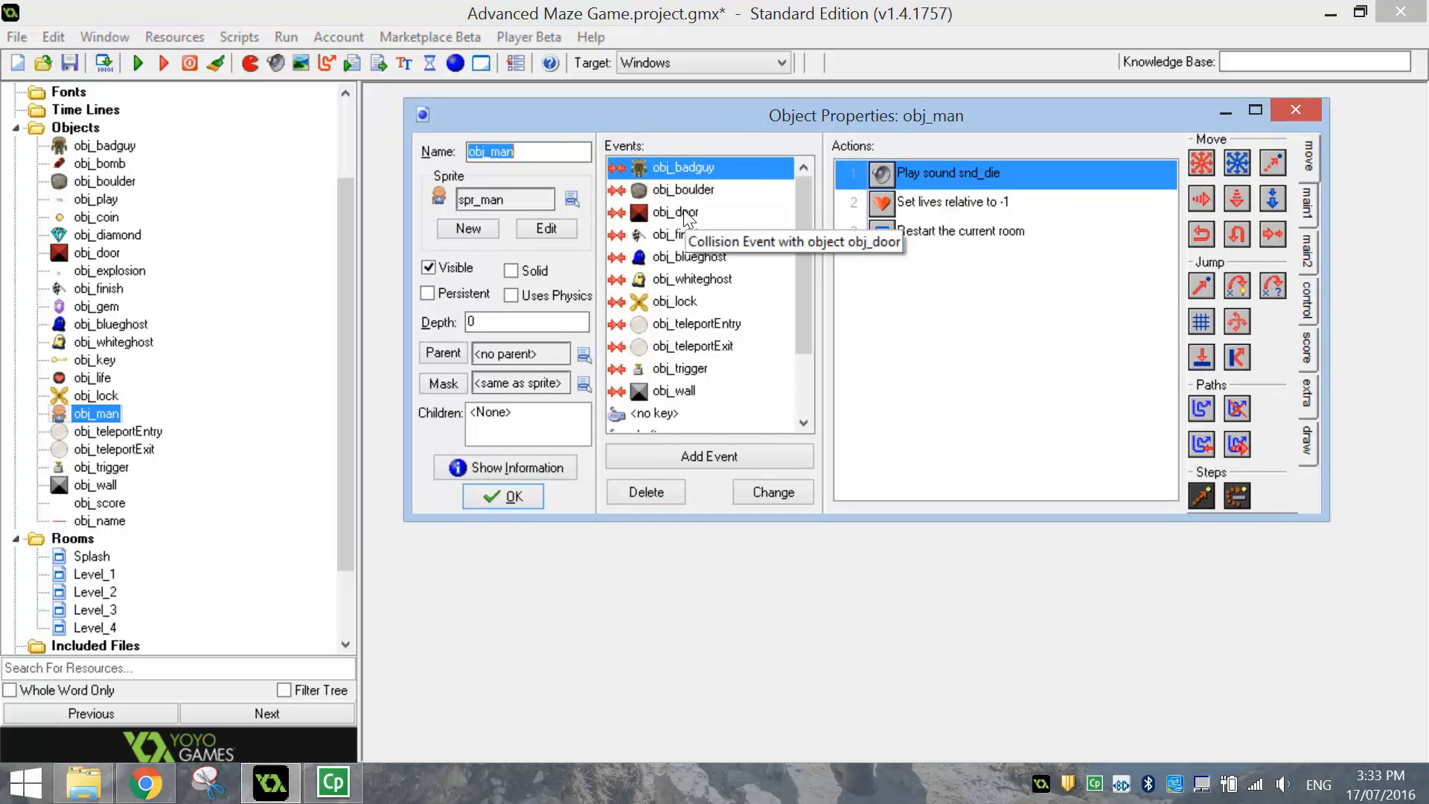
{"action": "left_click", "coordinate": [684, 171]}
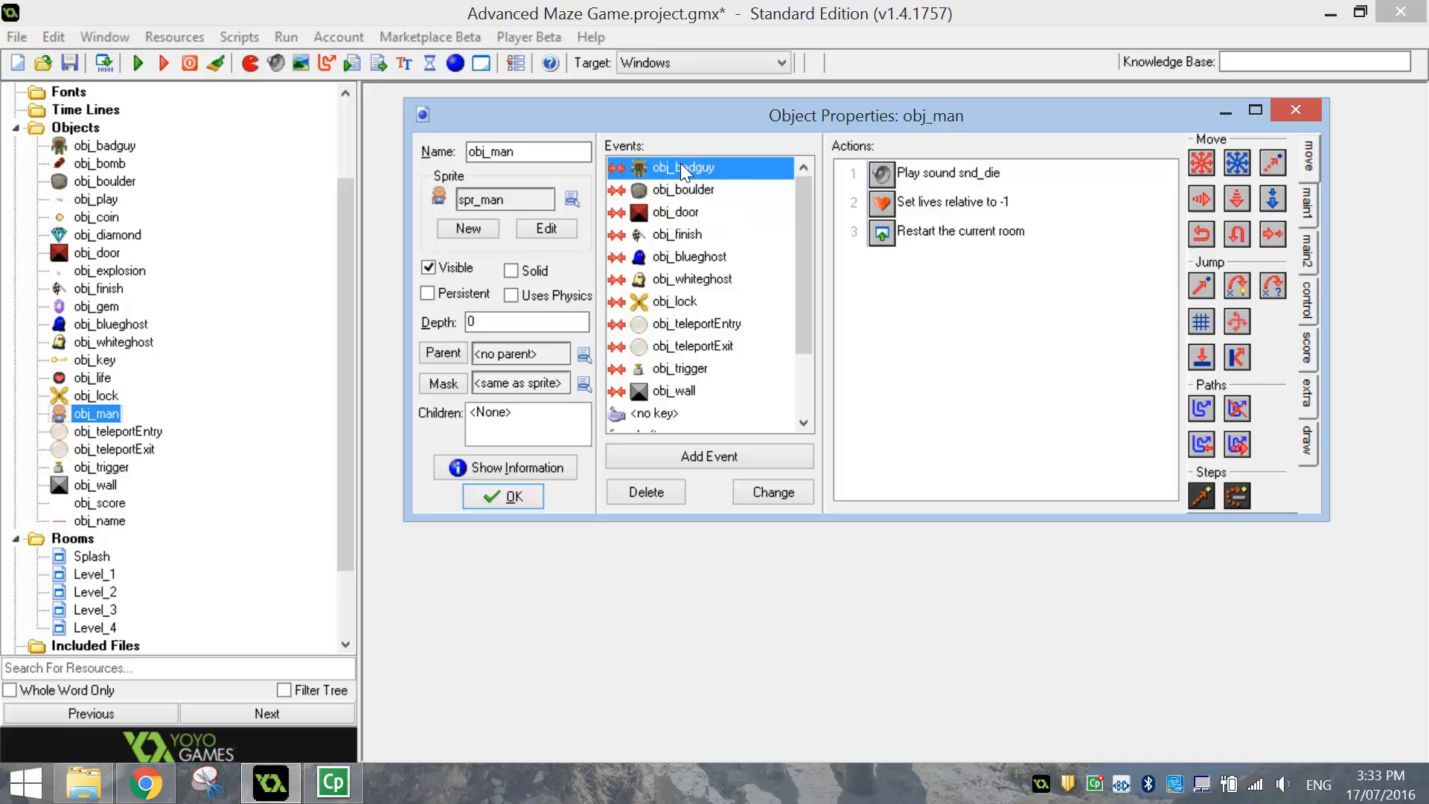
{"action": "left_click", "coordinate": [936, 216]}
{"action": "double_click", "coordinate": [915, 210]}
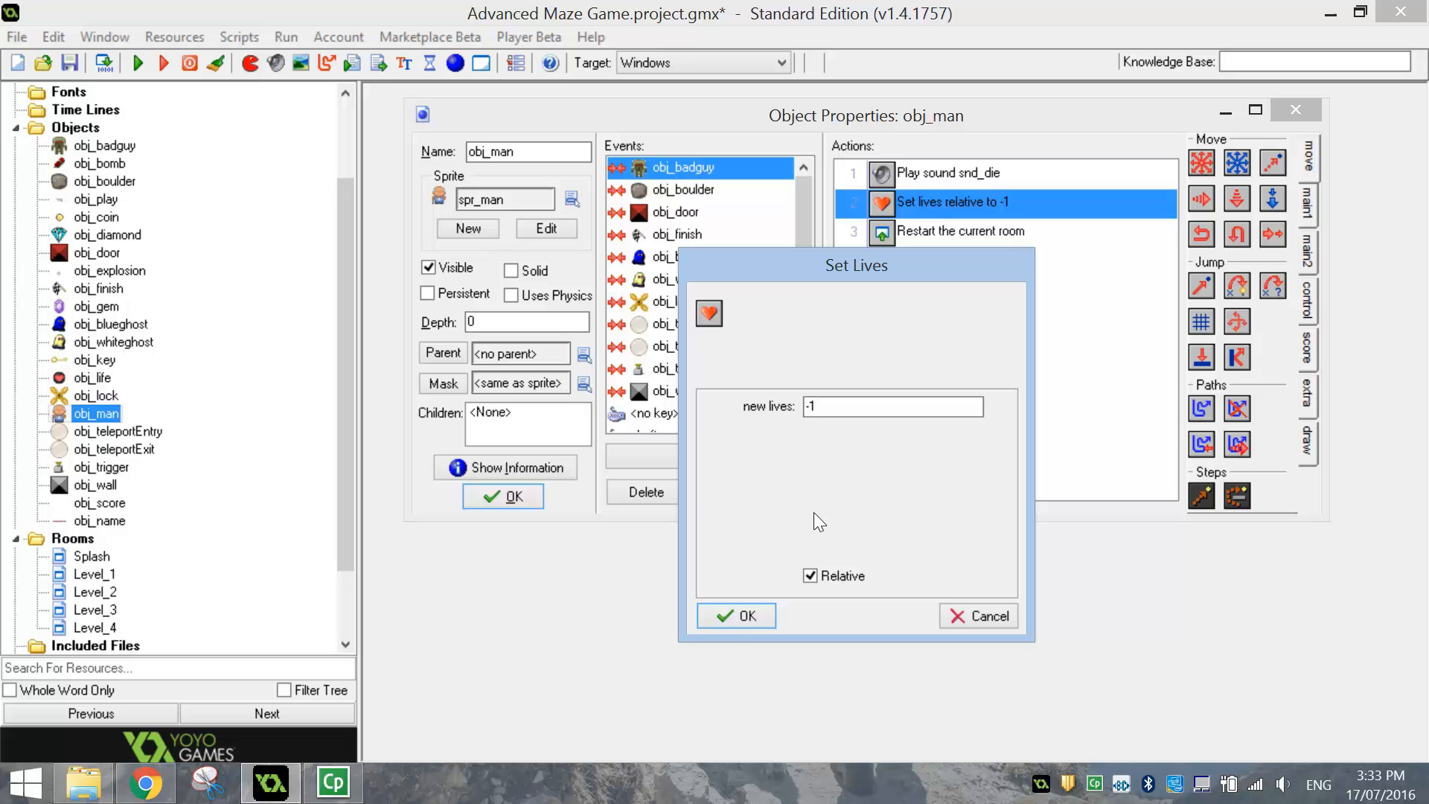
{"action": "left_click", "coordinate": [722, 619]}
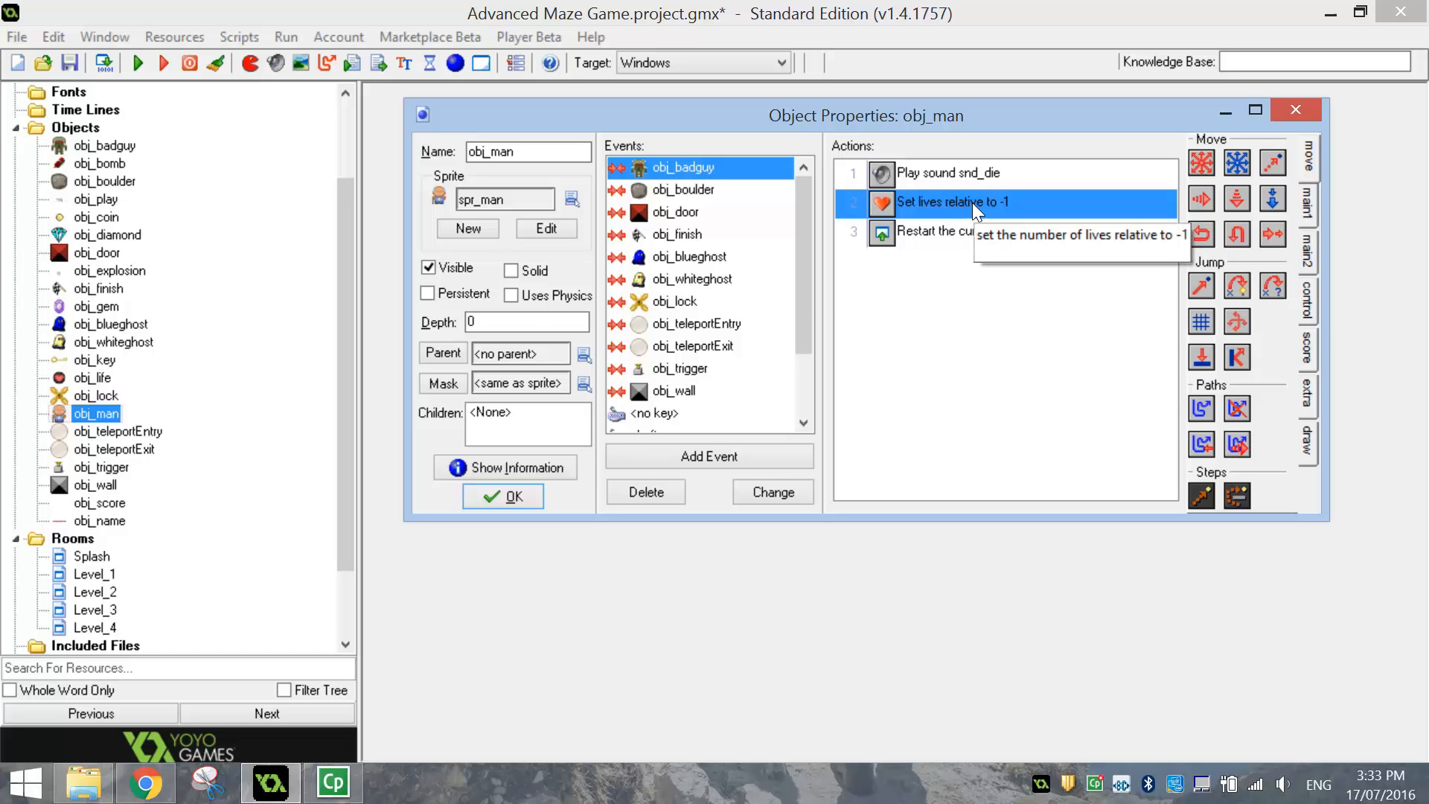
- Check the Set Lives actions in obj_man's collision events with obj_blueghost and obj_whiteghost, and close the object
{"action": "left_click", "coordinate": [716, 261]}
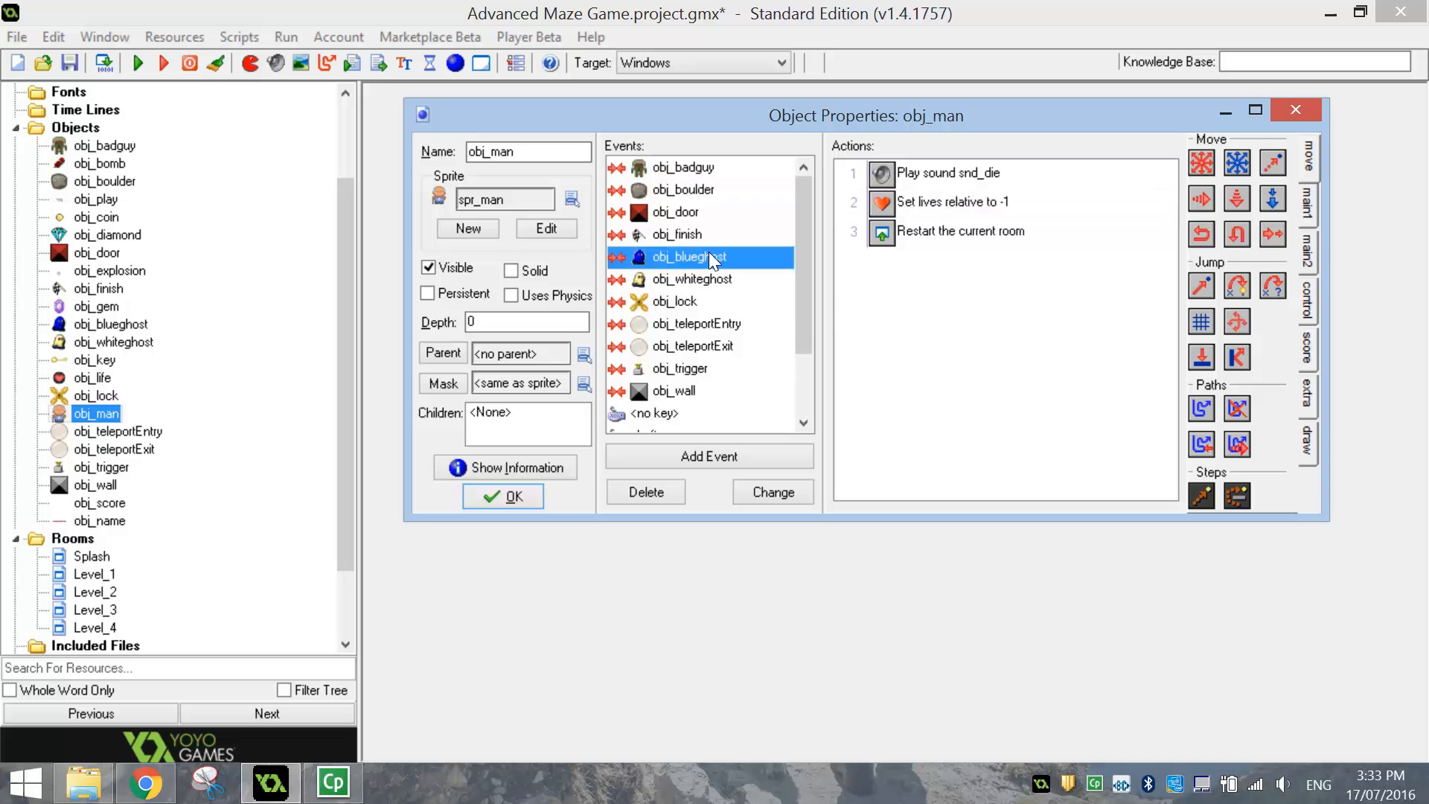
{"action": "left_click", "coordinate": [909, 209]}
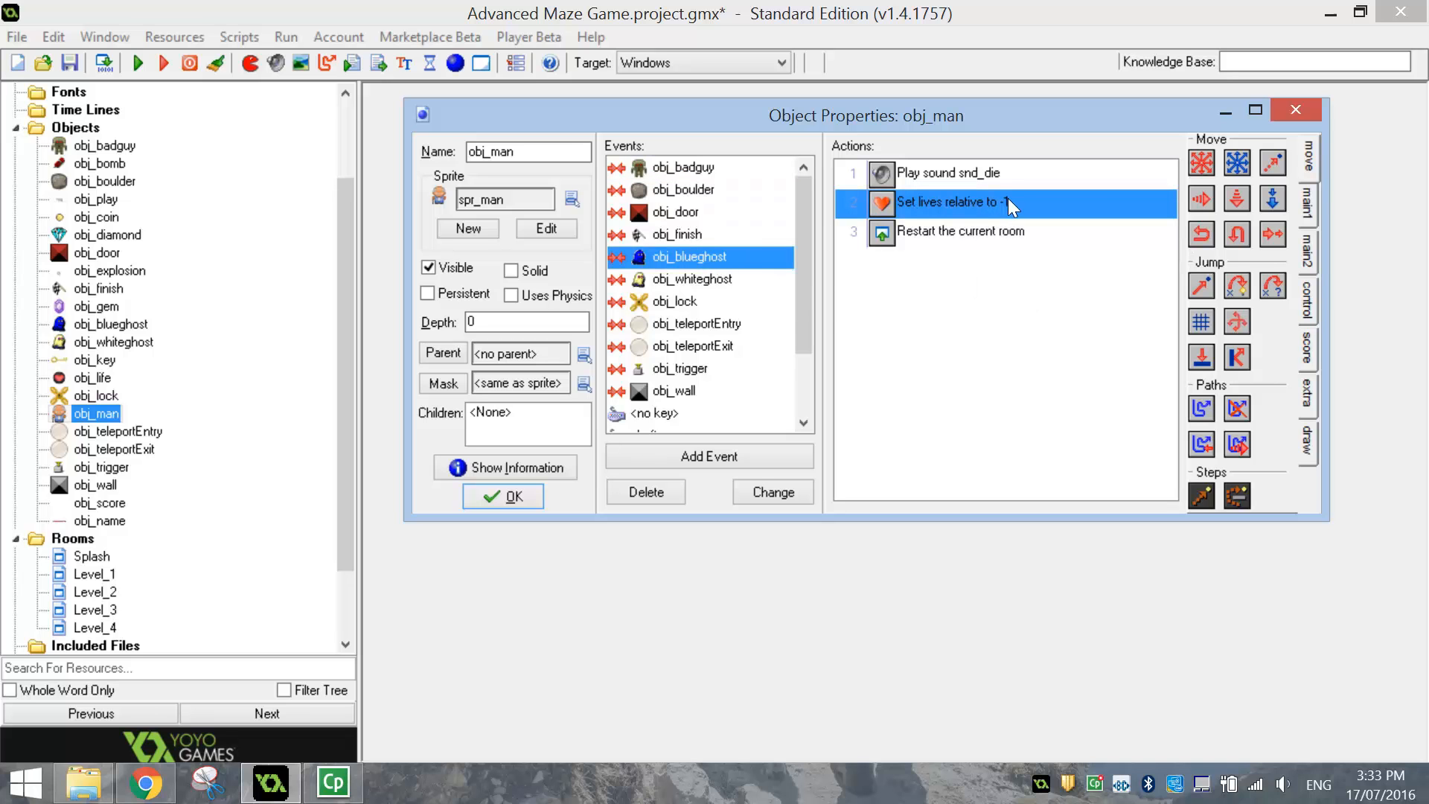
{"action": "left_click", "coordinate": [743, 280]}
{"action": "left_click", "coordinate": [934, 202]}
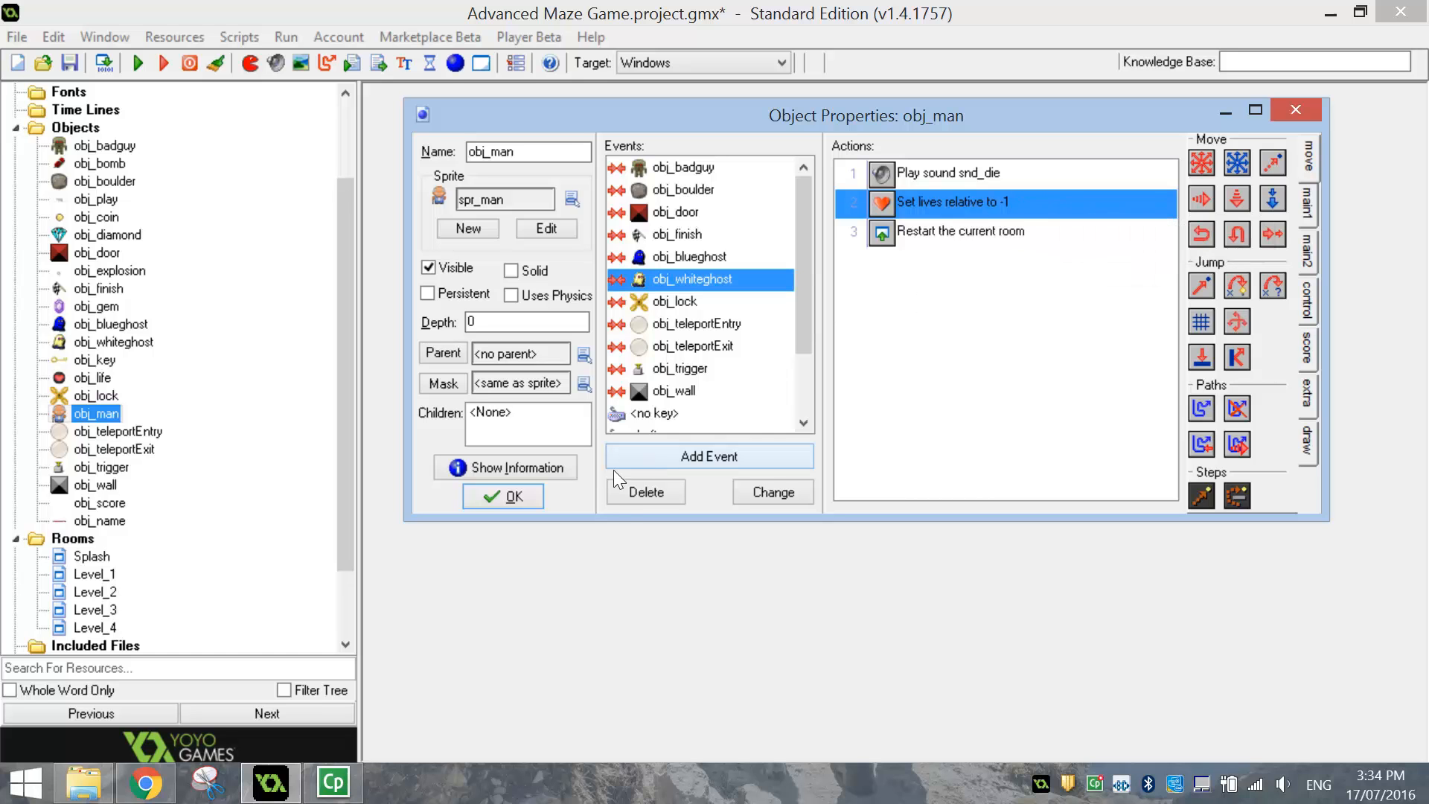
{"action": "left_click", "coordinate": [512, 497]}
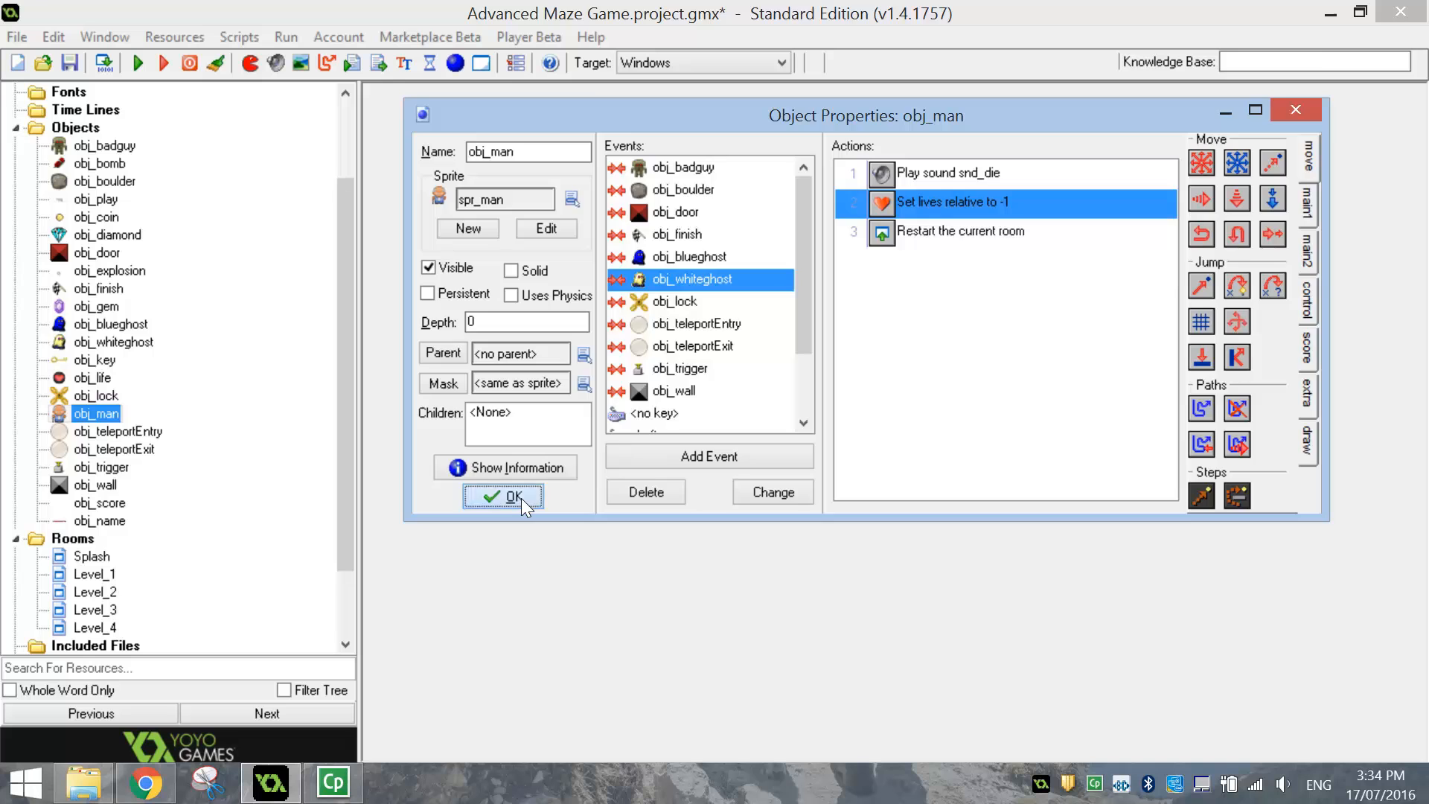
- Place obj_score in the Splash room at x 0, y 480, just below the lower wall, and save the room keeping the outside instance
{"action": "left_click_drag", "start_coordinate": [350, 368], "coordinate": [372, 463]}
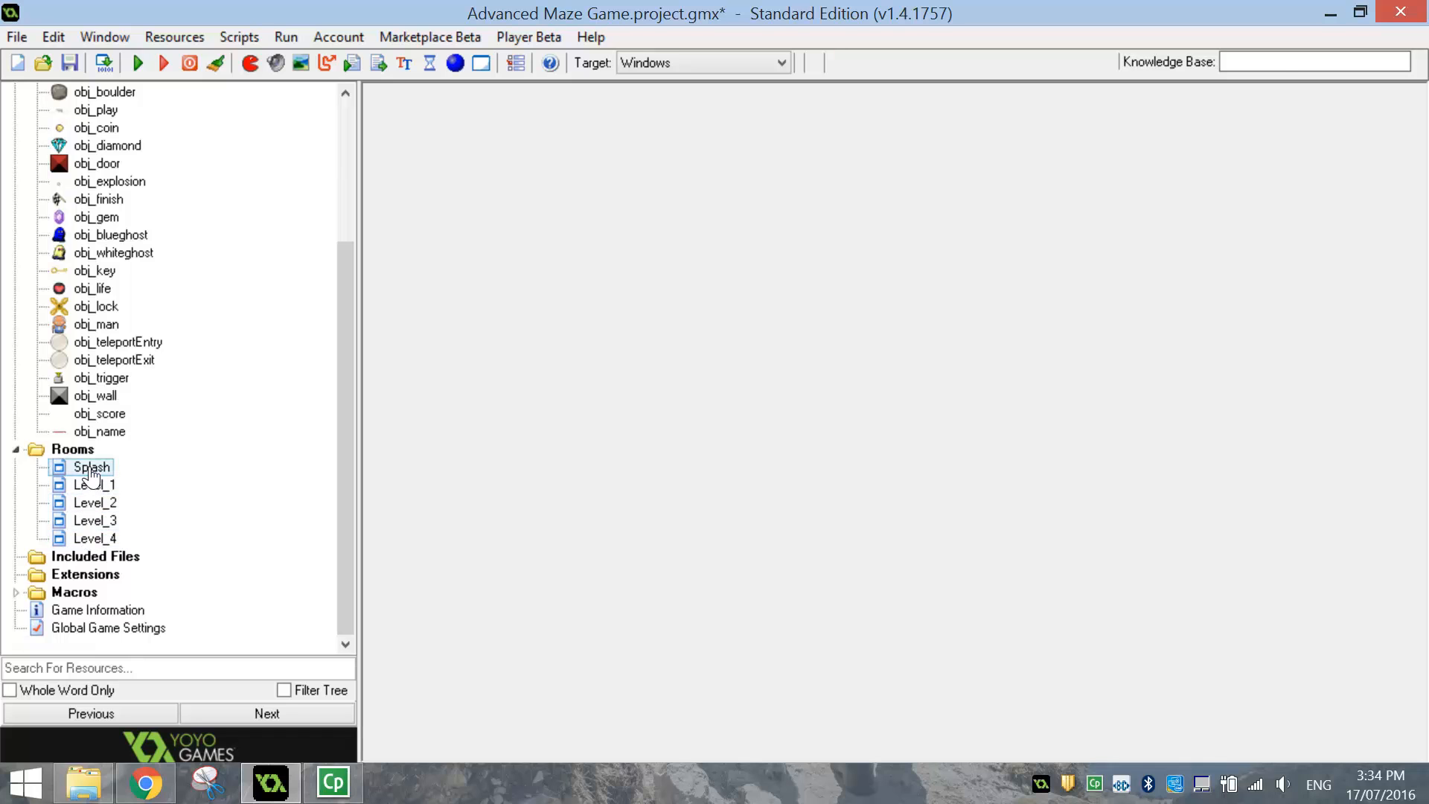
{"action": "double_click", "coordinate": [90, 469]}
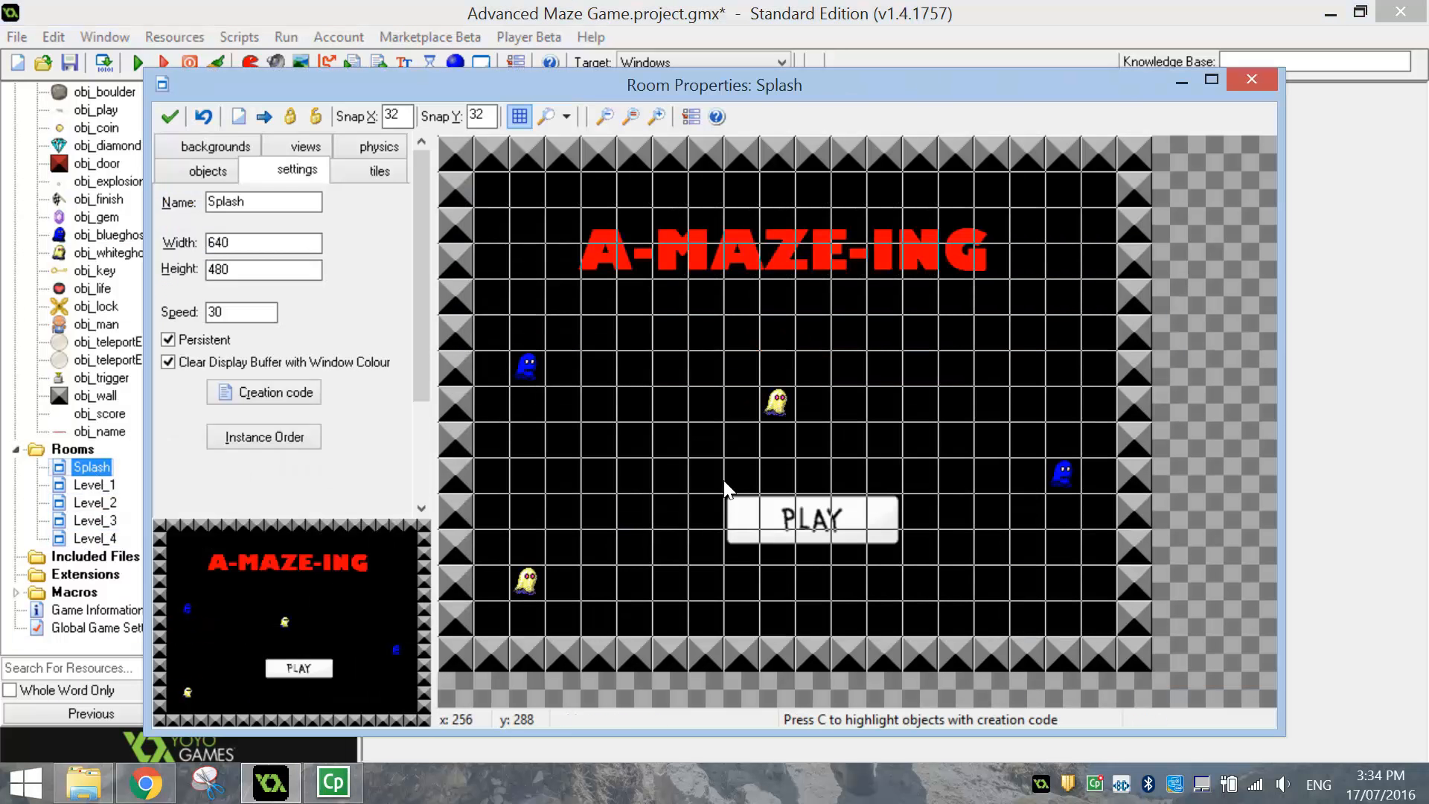
{"action": "scroll", "coordinate": [726, 489], "scroll_direction": "down", "scroll_amount": 1, "text": "ctrl"}
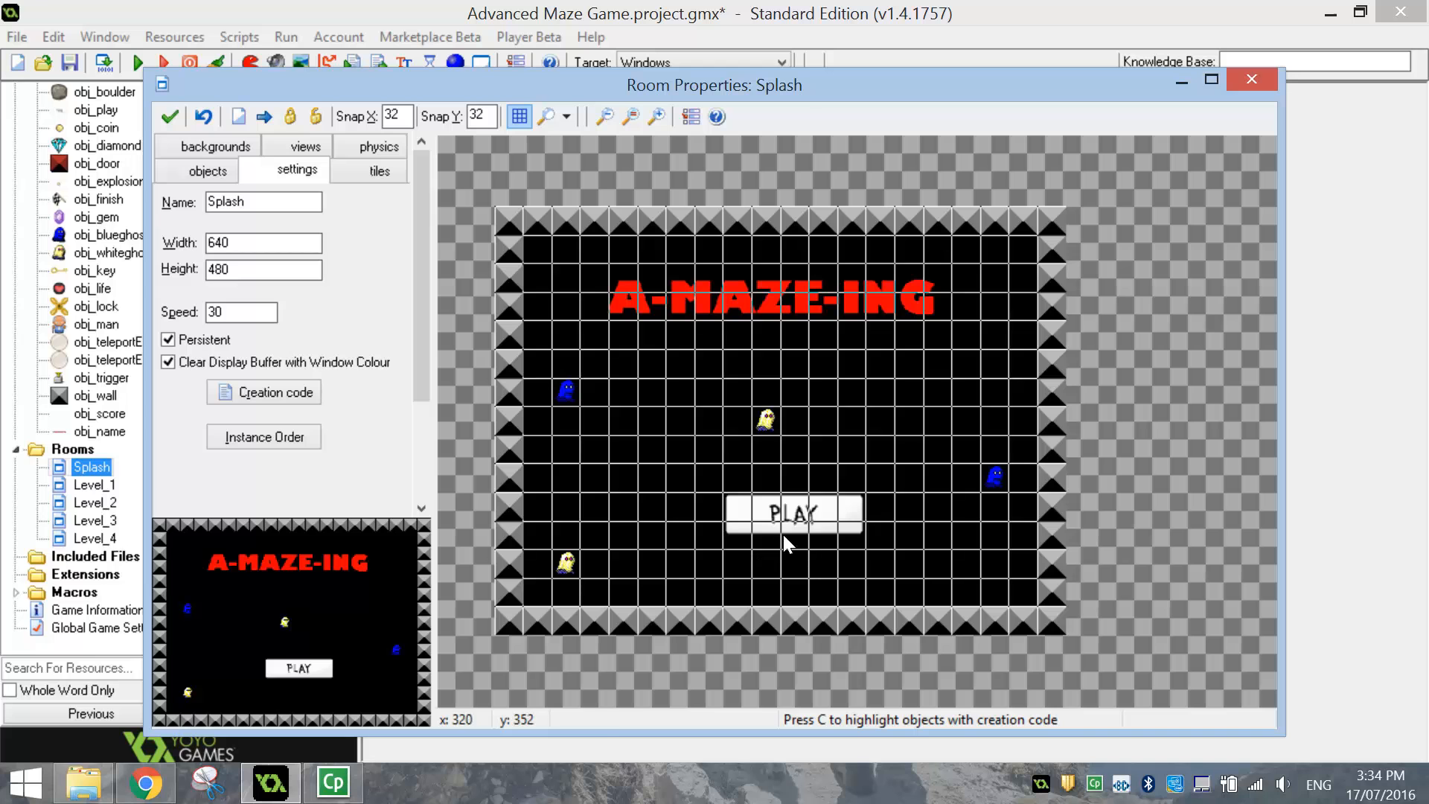
{"action": "left_click", "coordinate": [209, 171]}
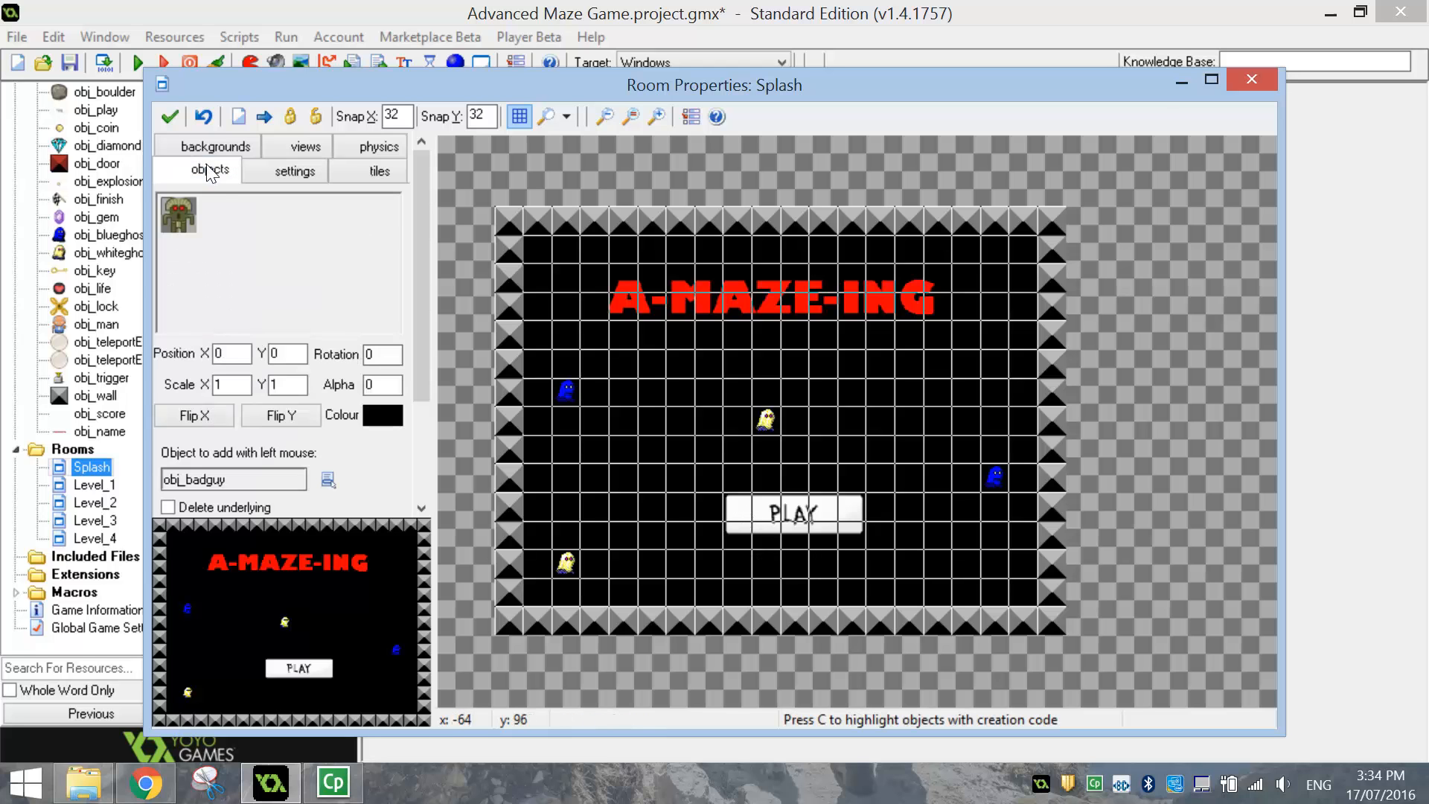
{"action": "left_click", "coordinate": [236, 249]}
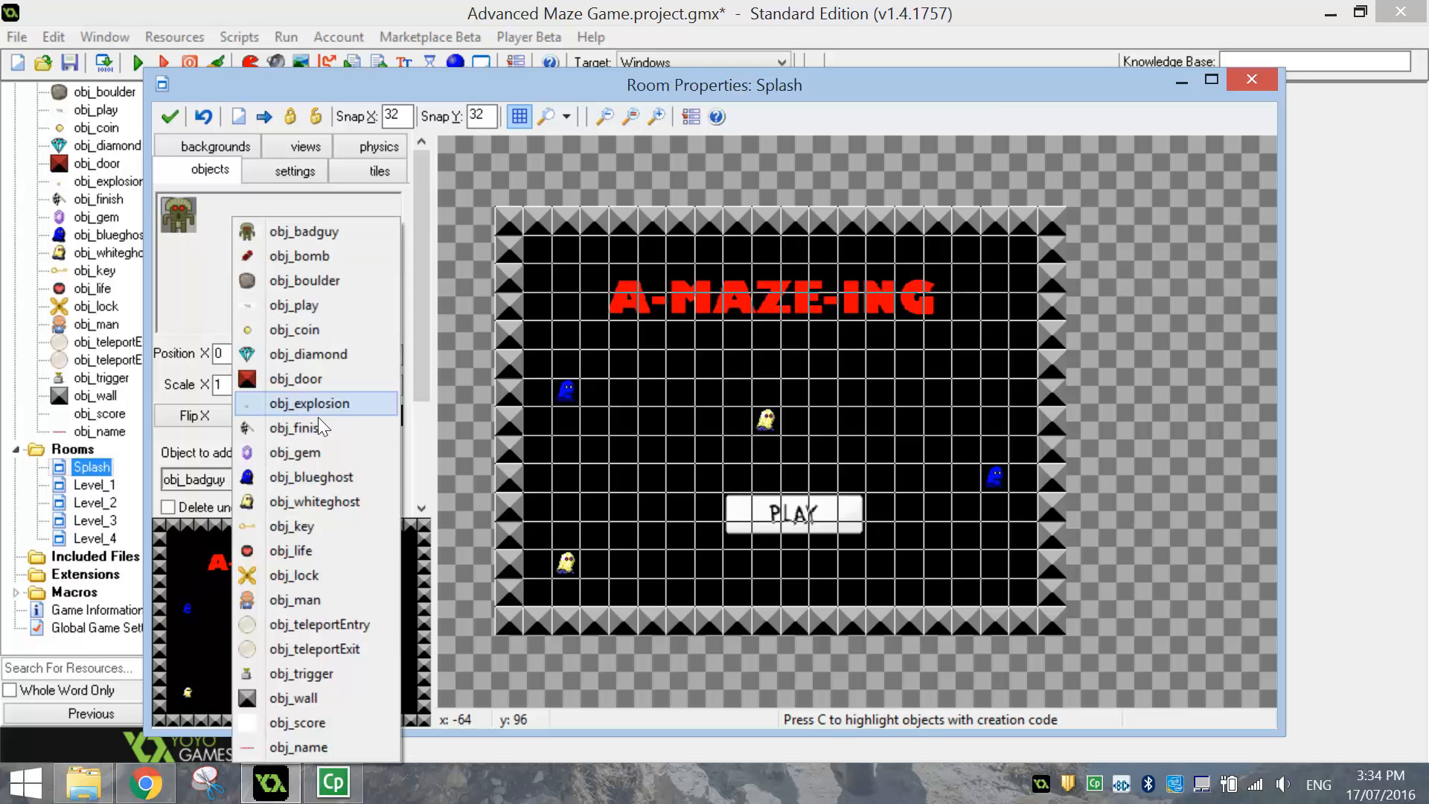
{"action": "left_click", "coordinate": [323, 720]}
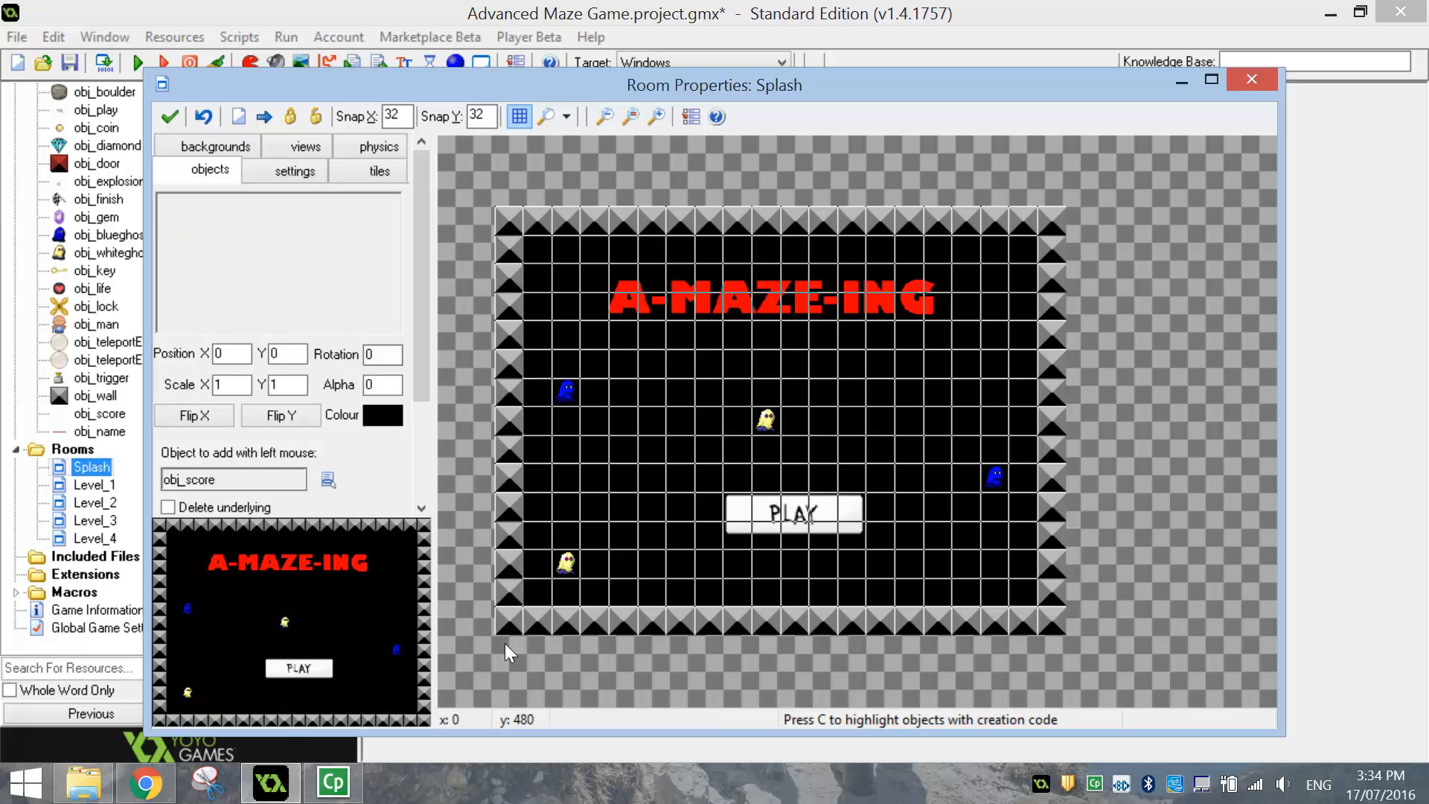
{"action": "left_click", "coordinate": [506, 662]}
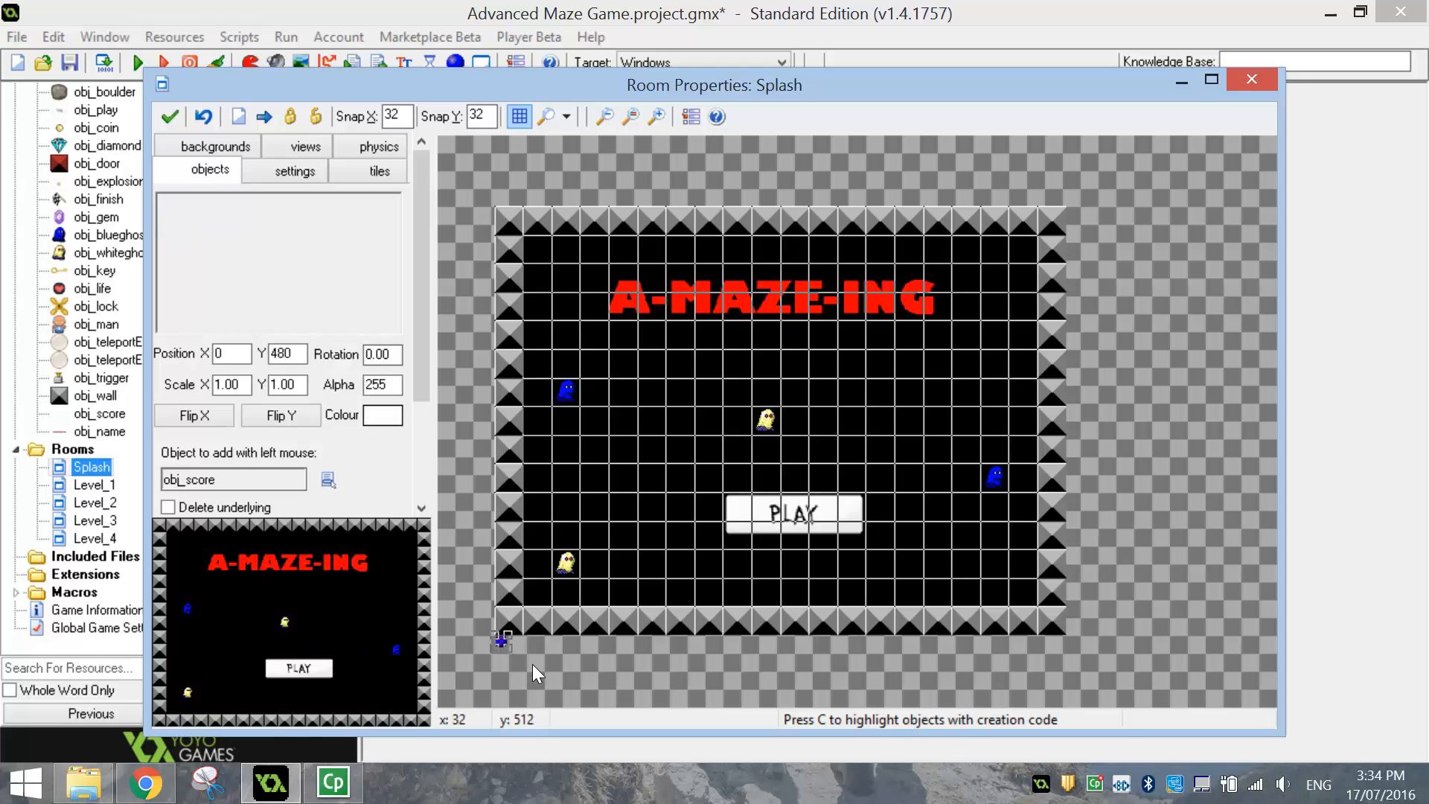
{"action": "left_click", "coordinate": [170, 116]}
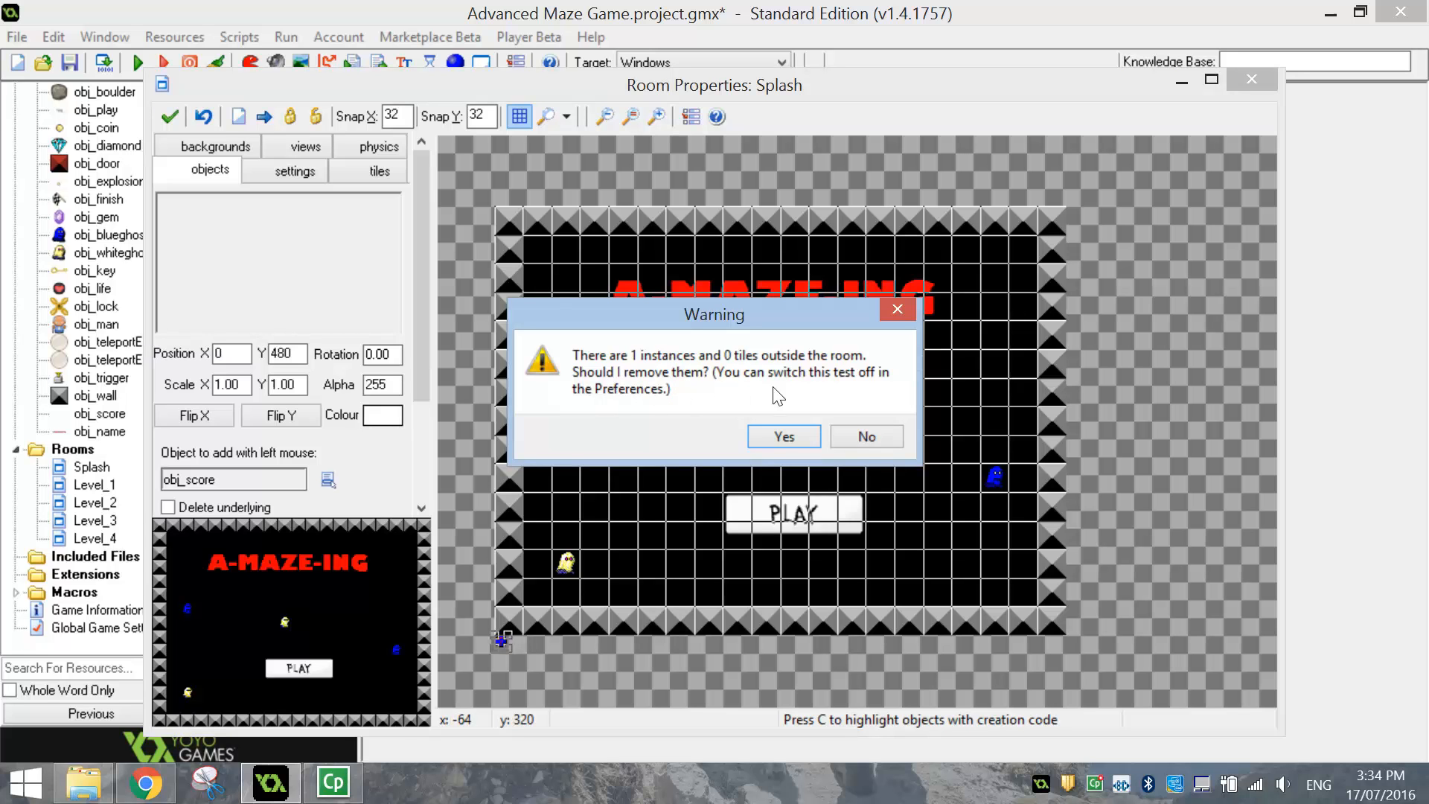
{"action": "left_click", "coordinate": [866, 437]}
{"action": "left_click", "coordinate": [116, 491]}
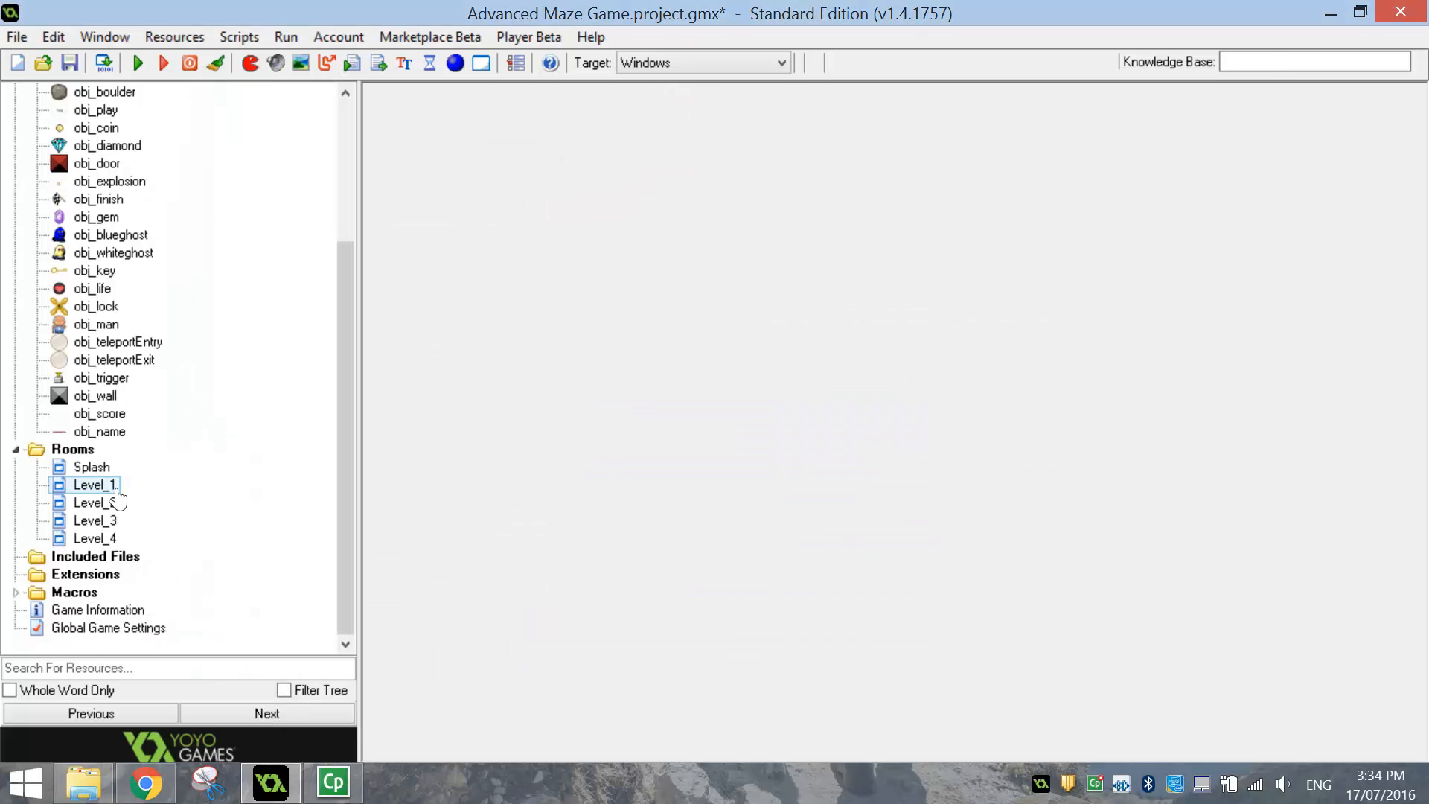
{"action": "left_click", "coordinate": [104, 470]}
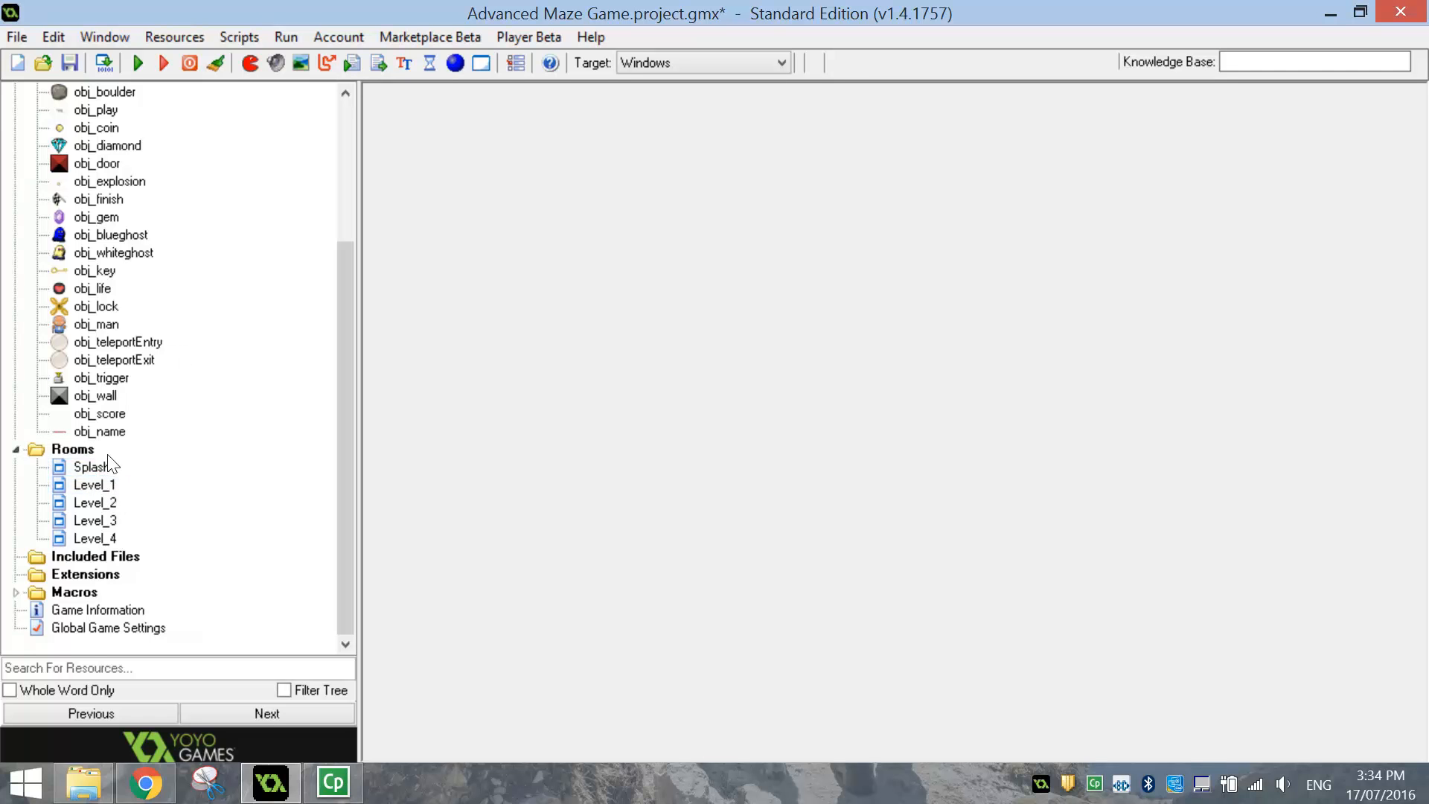
- Place obj_score in the Level_1 room at x 0, y 480, just below the lower wall, and save the room
{"action": "left_click", "coordinate": [110, 488]}
{"action": "double_click", "coordinate": [111, 490]}
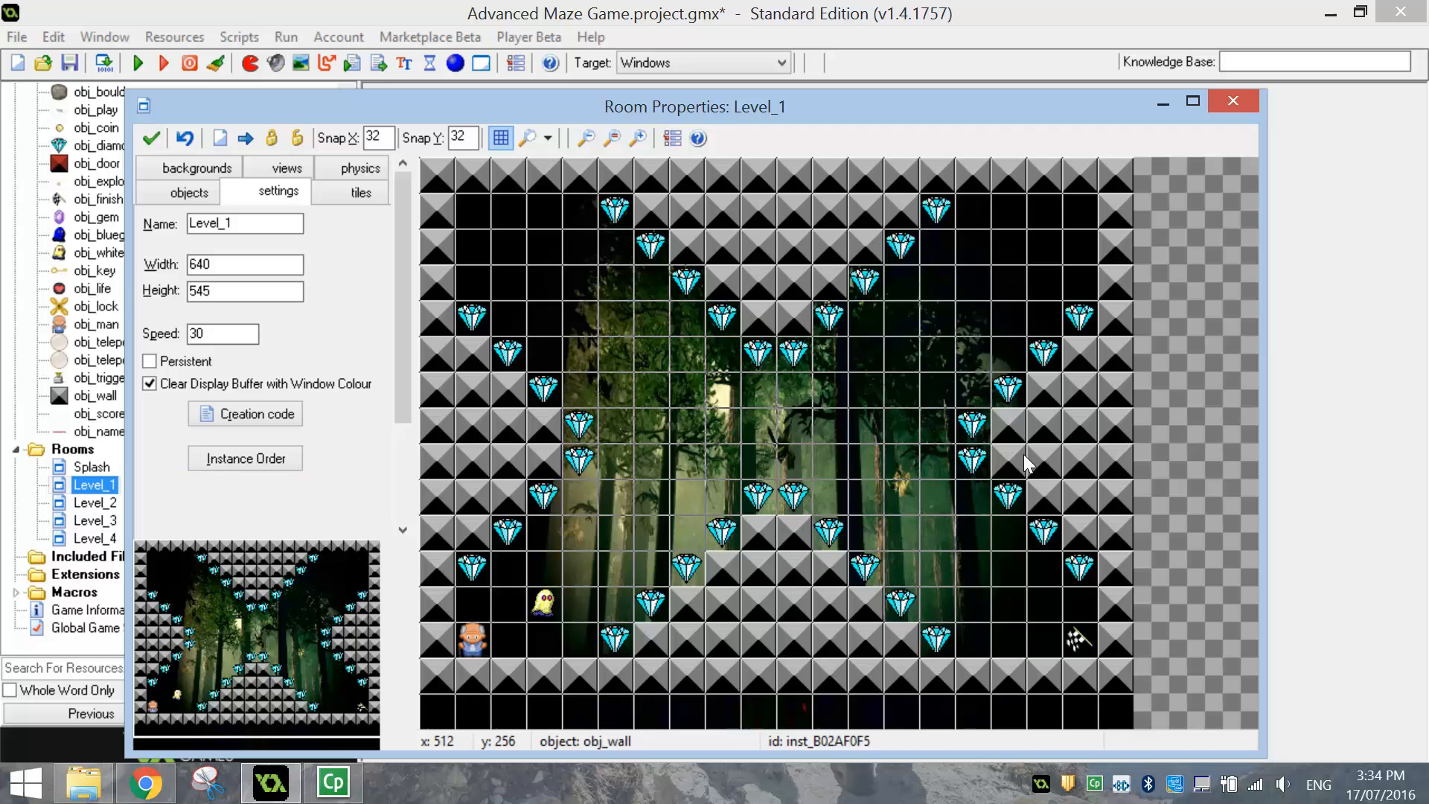
{"action": "scroll", "coordinate": [856, 523], "scroll_direction": "down", "scroll_amount": 1}
{"action": "left_click_drag", "start_coordinate": [362, 619], "coordinate": [288, 659]}
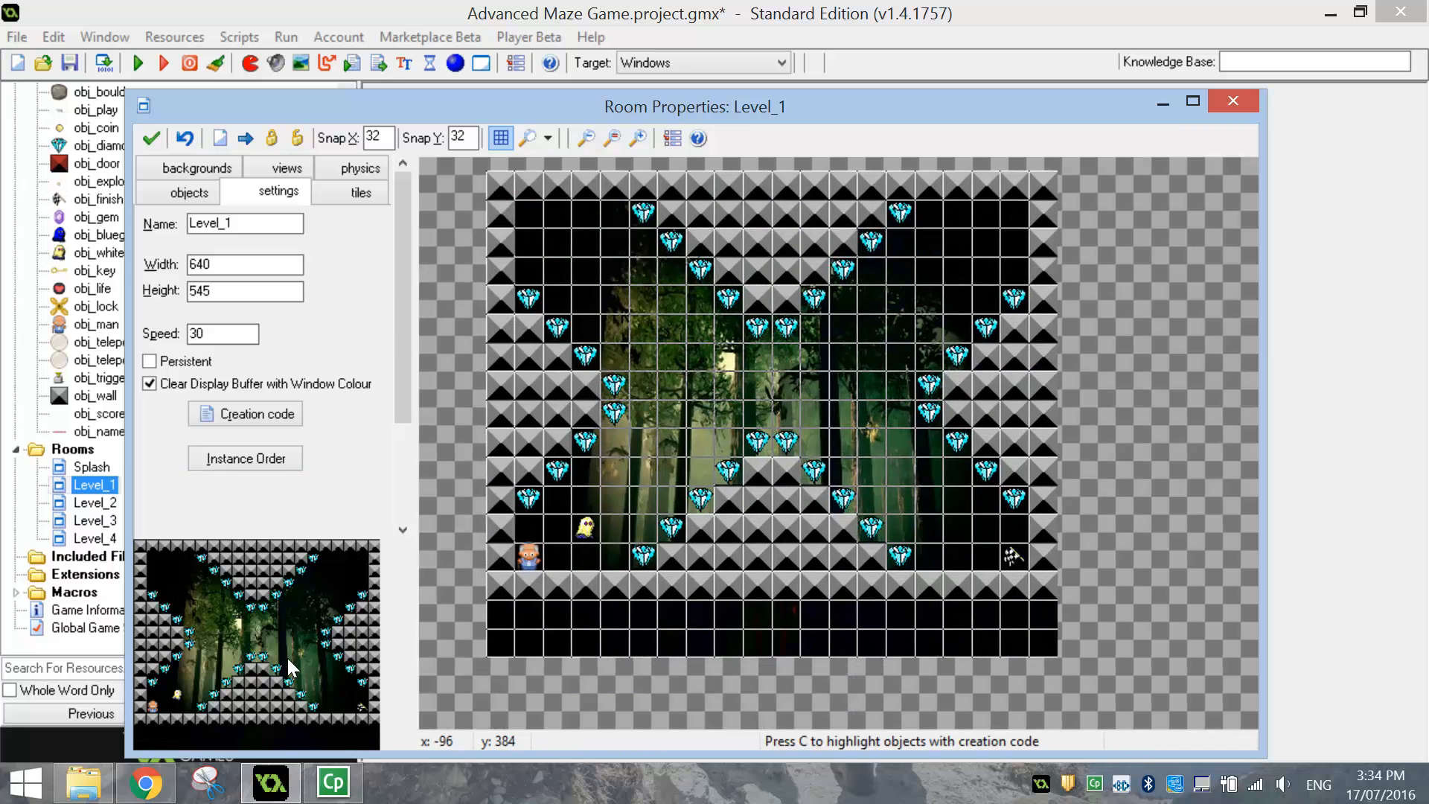
{"action": "left_click", "coordinate": [504, 615]}
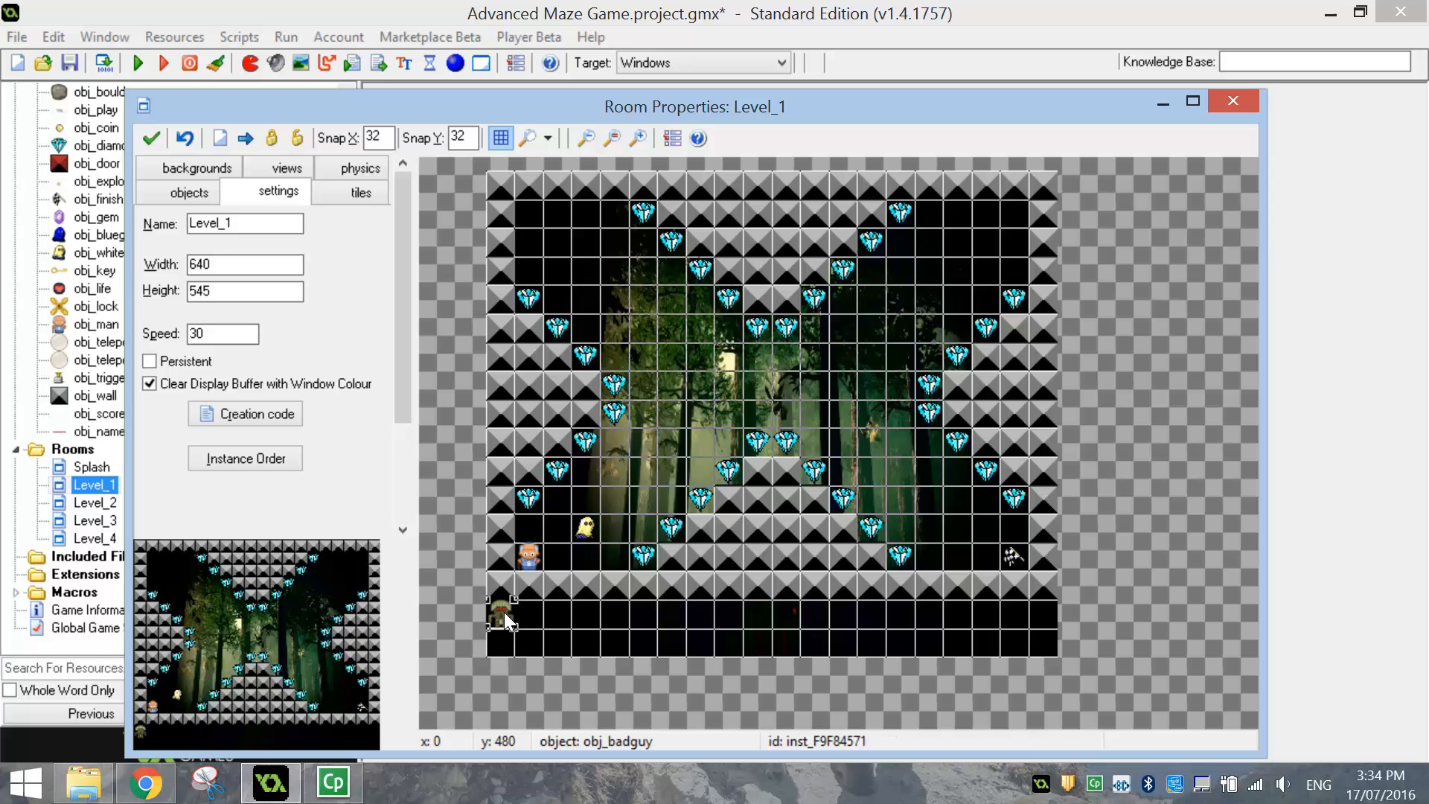
{"action": "right_click", "coordinate": [504, 615]}
{"action": "left_click", "coordinate": [190, 192]}
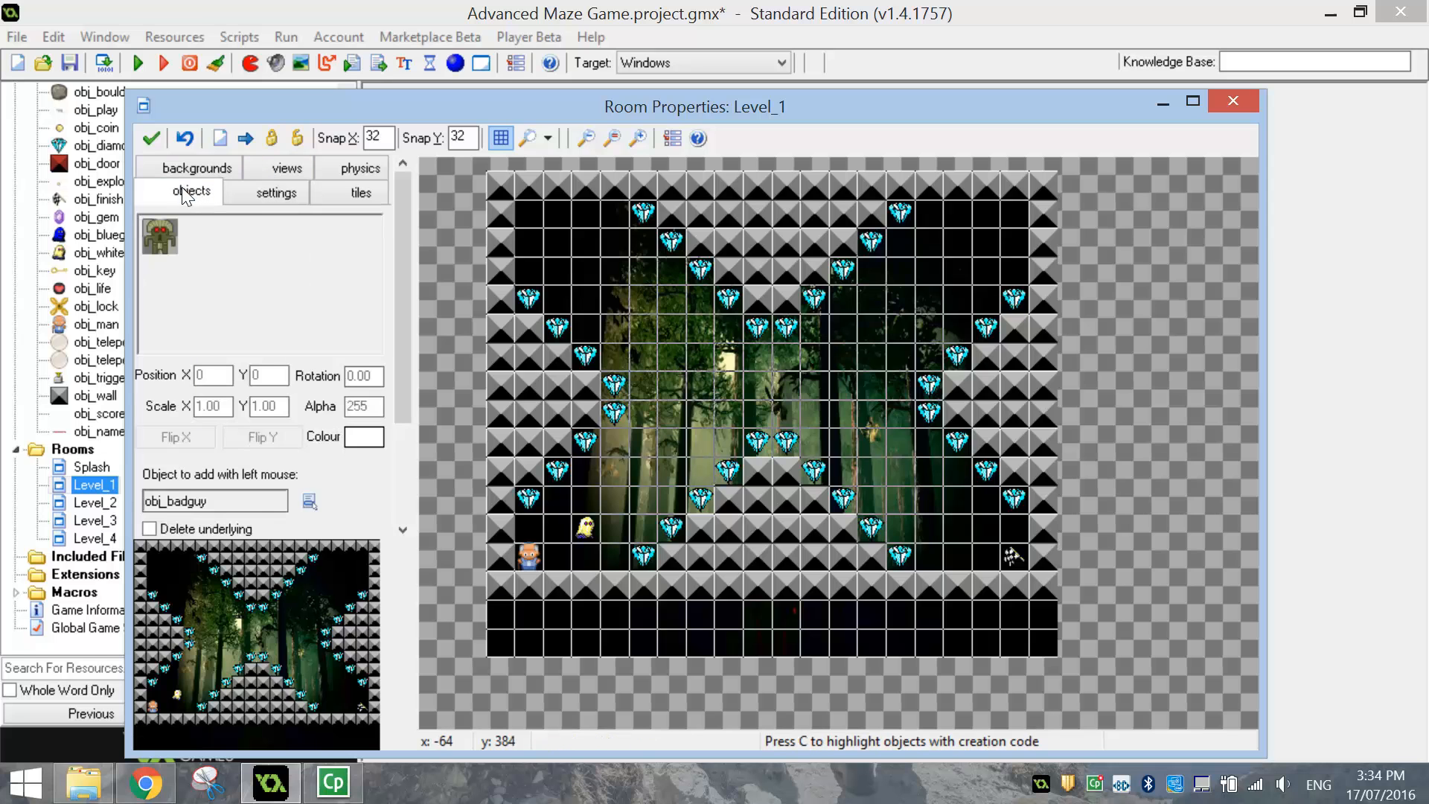
{"action": "left_click", "coordinate": [262, 270]}
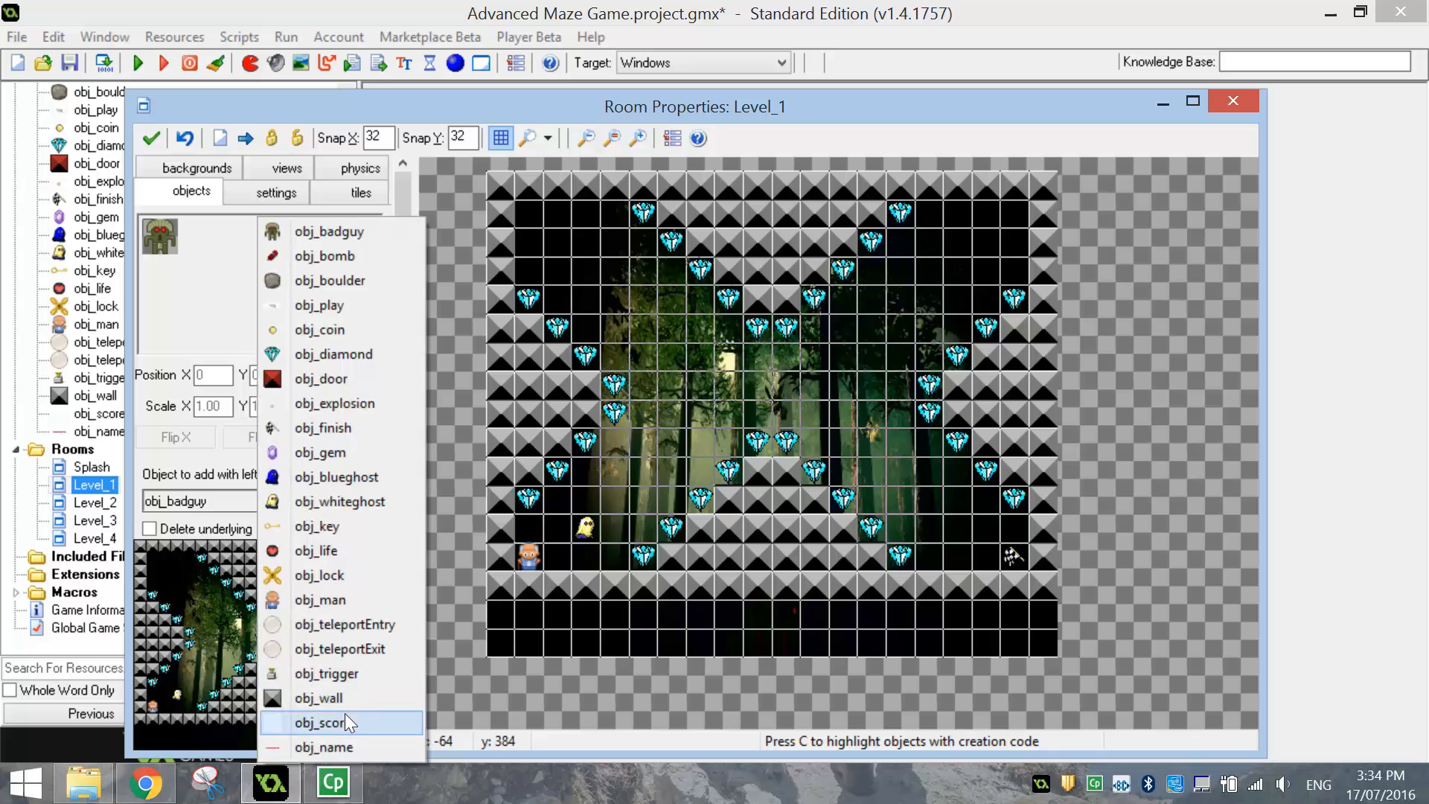
{"action": "left_click", "coordinate": [316, 724]}
{"action": "left_click", "coordinate": [500, 621]}
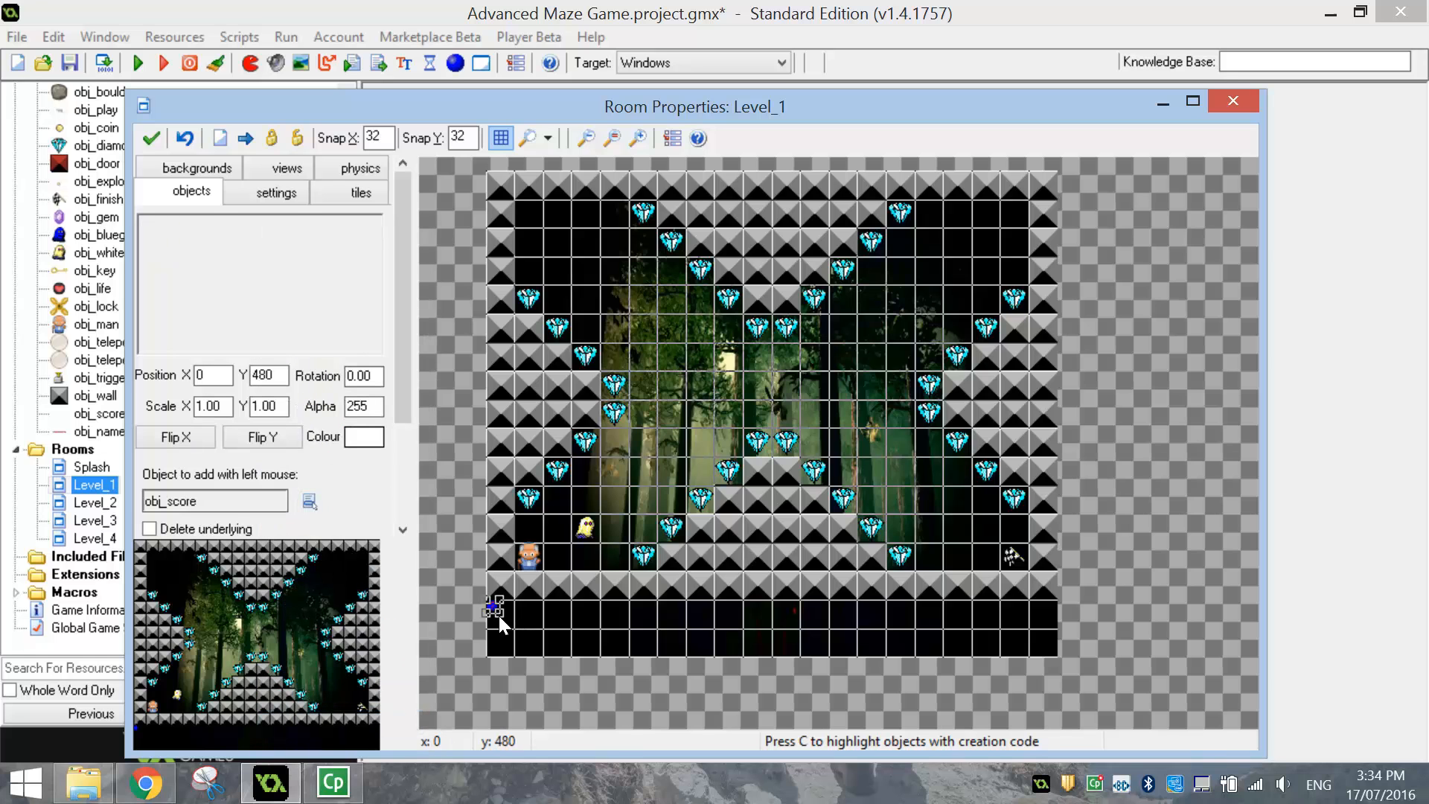
{"action": "left_click", "coordinate": [152, 138]}
- Place obj_score in the Level_2 room at x 0, y 480, and save the room
{"action": "left_click", "coordinate": [106, 501]}
{"action": "double_click", "coordinate": [106, 502]}
{"action": "left_click", "coordinate": [178, 191]}
{"action": "left_click", "coordinate": [233, 266]}
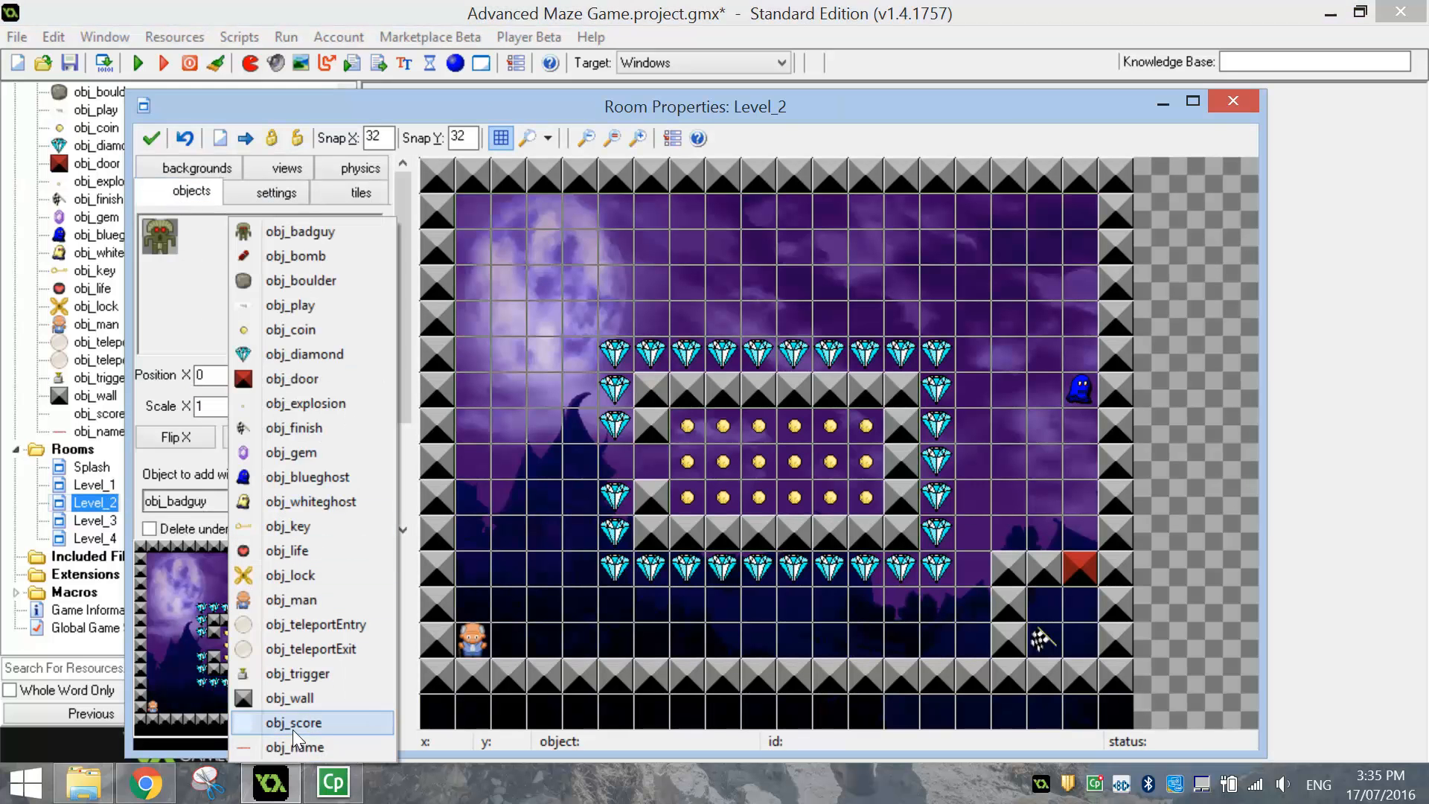
{"action": "left_click", "coordinate": [295, 722]}
{"action": "left_click", "coordinate": [438, 713]}
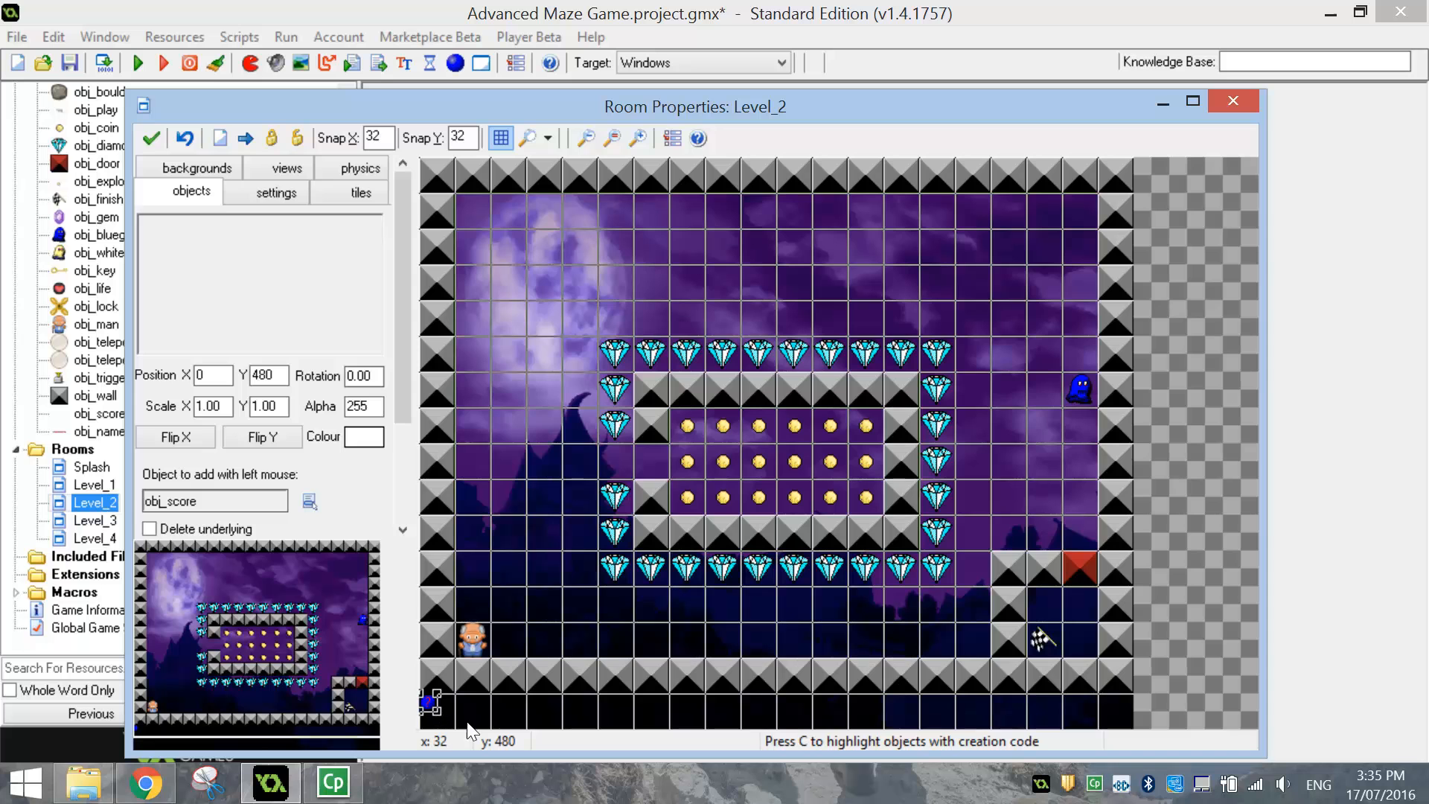
{"action": "left_click", "coordinate": [151, 138]}
- Place obj_score in the Level_3 room in the leftmost cell below the lower wall, and save the room
{"action": "double_click", "coordinate": [112, 518]}
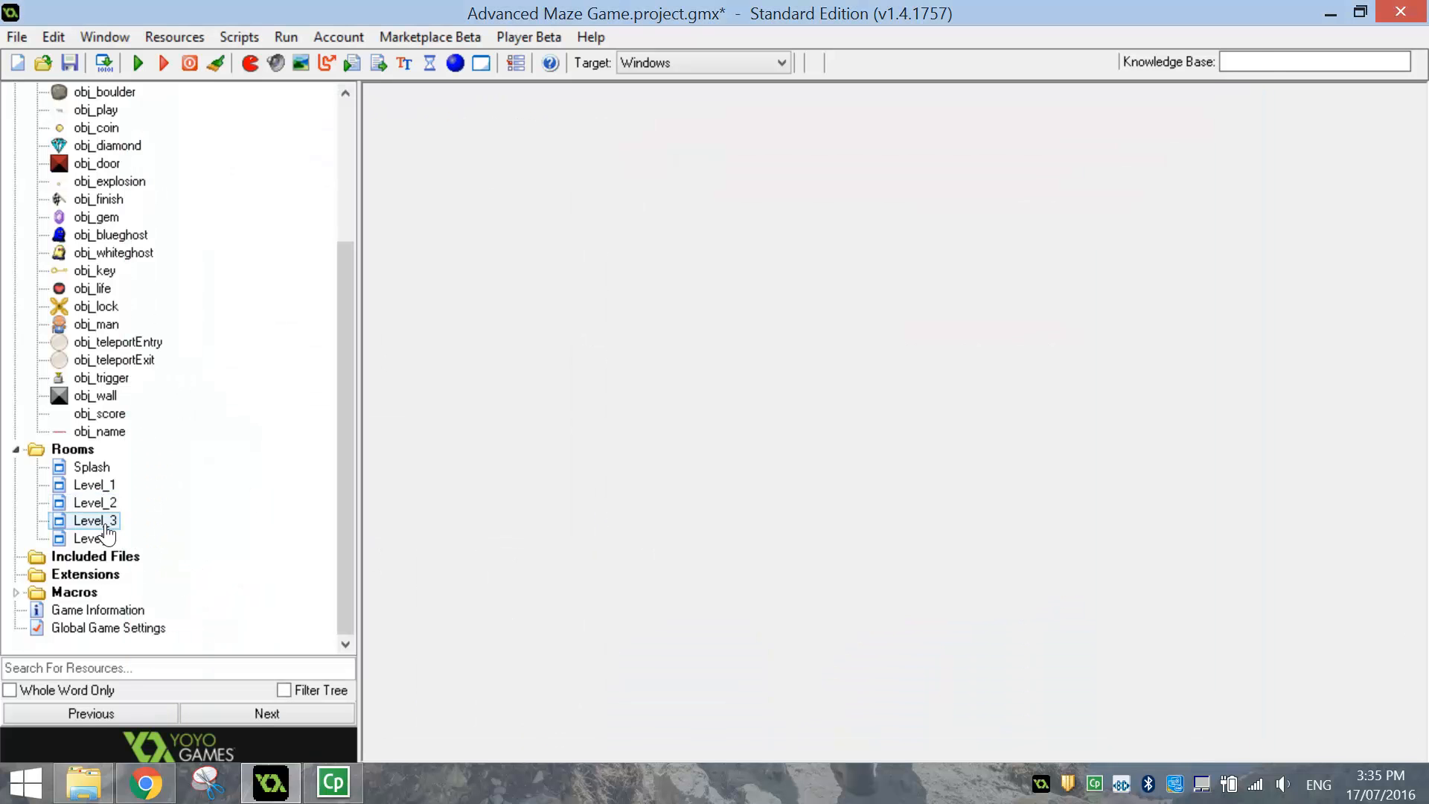
{"action": "left_click", "coordinate": [175, 191]}
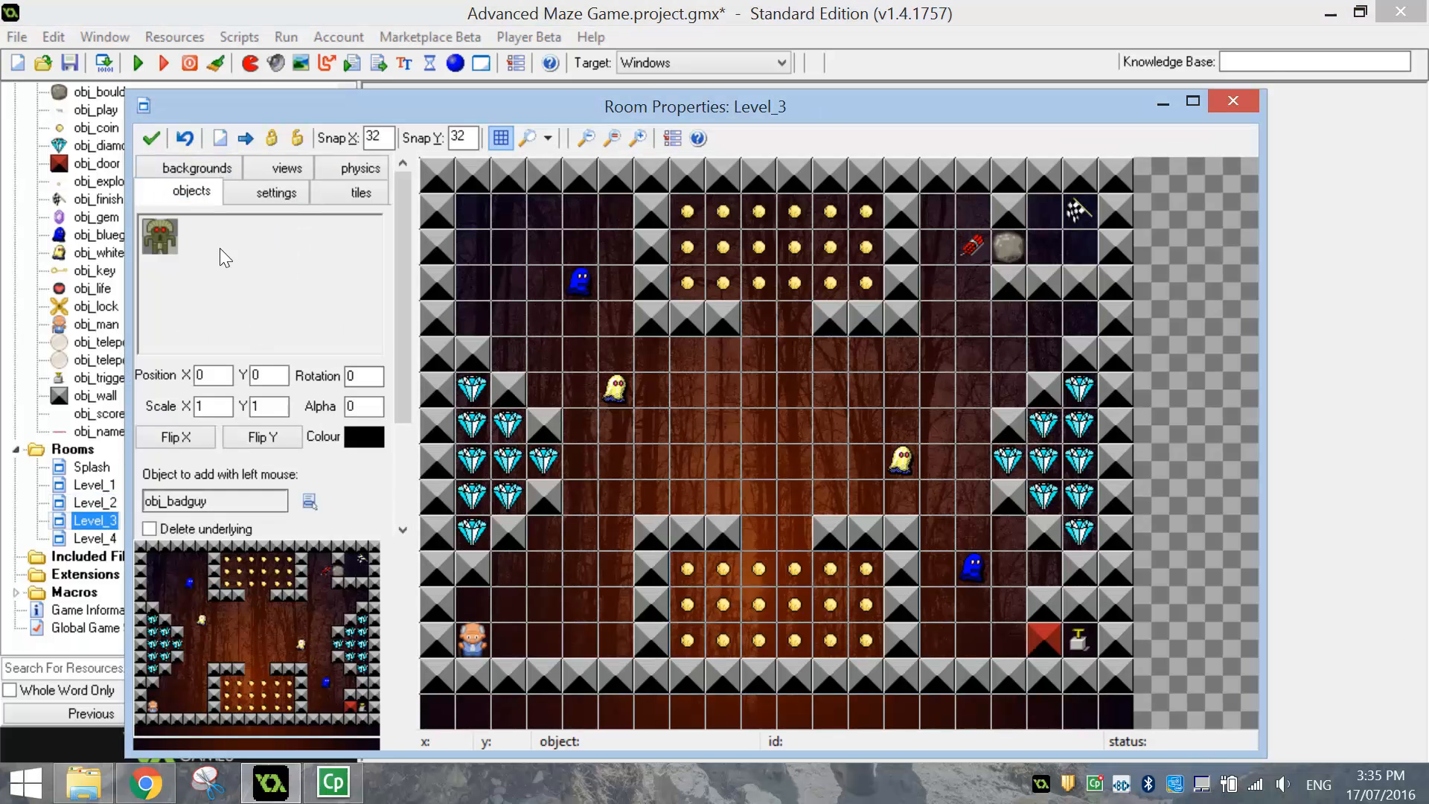
{"action": "left_click", "coordinate": [220, 250]}
{"action": "left_click", "coordinate": [289, 724]}
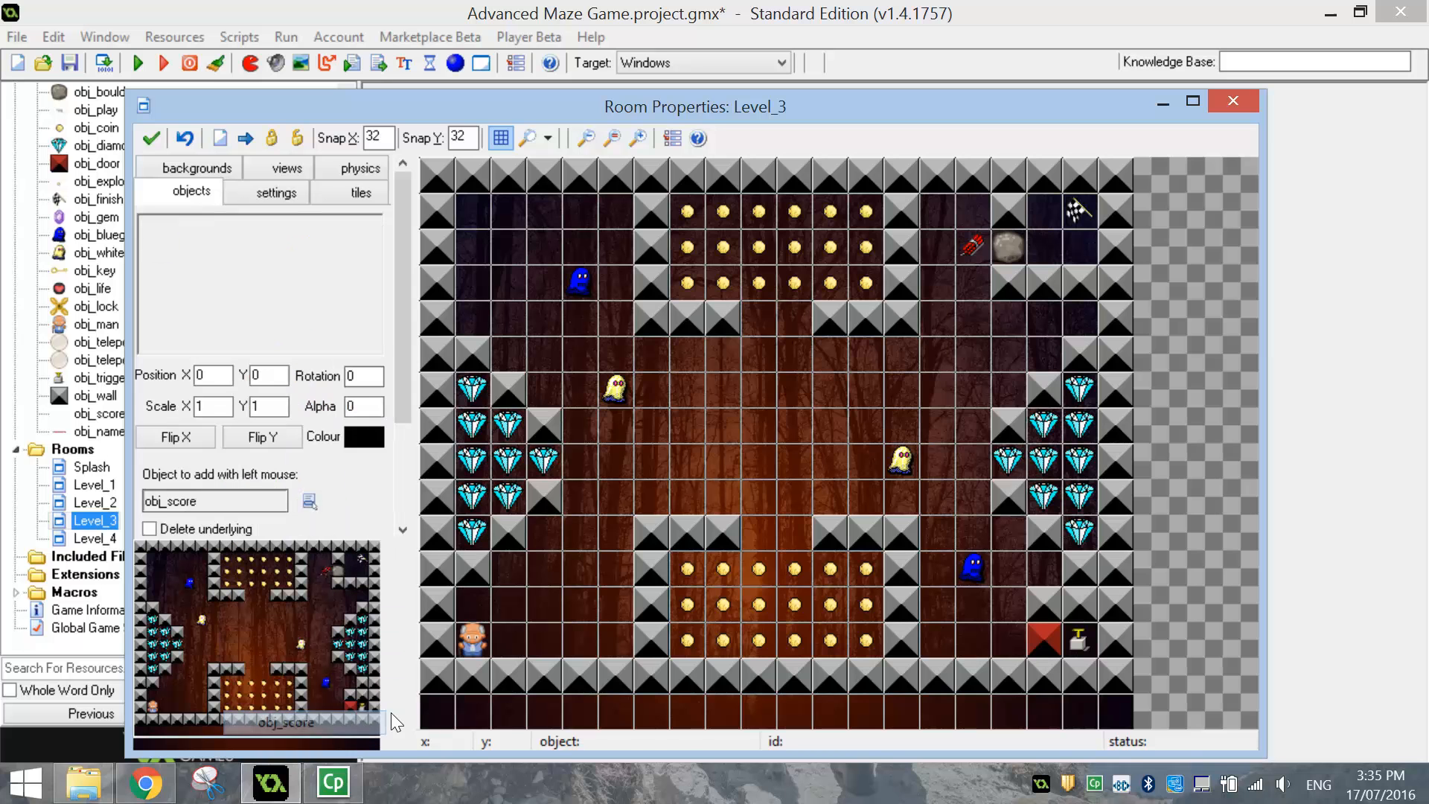
{"action": "left_click", "coordinate": [432, 702]}
{"action": "left_click", "coordinate": [149, 137]}
- Place obj_score in the Level_4 room at x 0, y 480, removing any misplaced instance, and save the room
{"action": "double_click", "coordinate": [94, 537]}
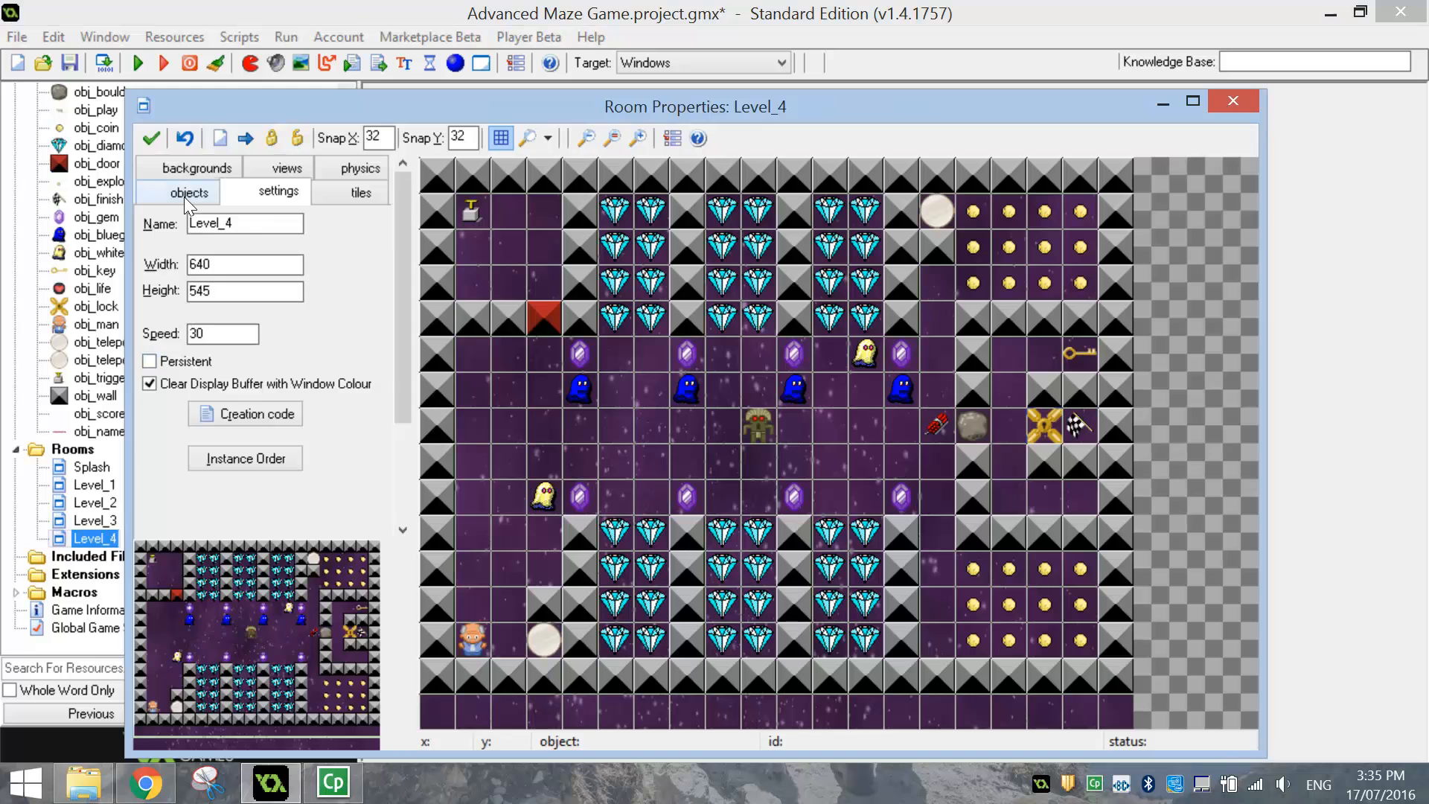
{"action": "left_click", "coordinate": [186, 195]}
{"action": "left_click", "coordinate": [203, 223]}
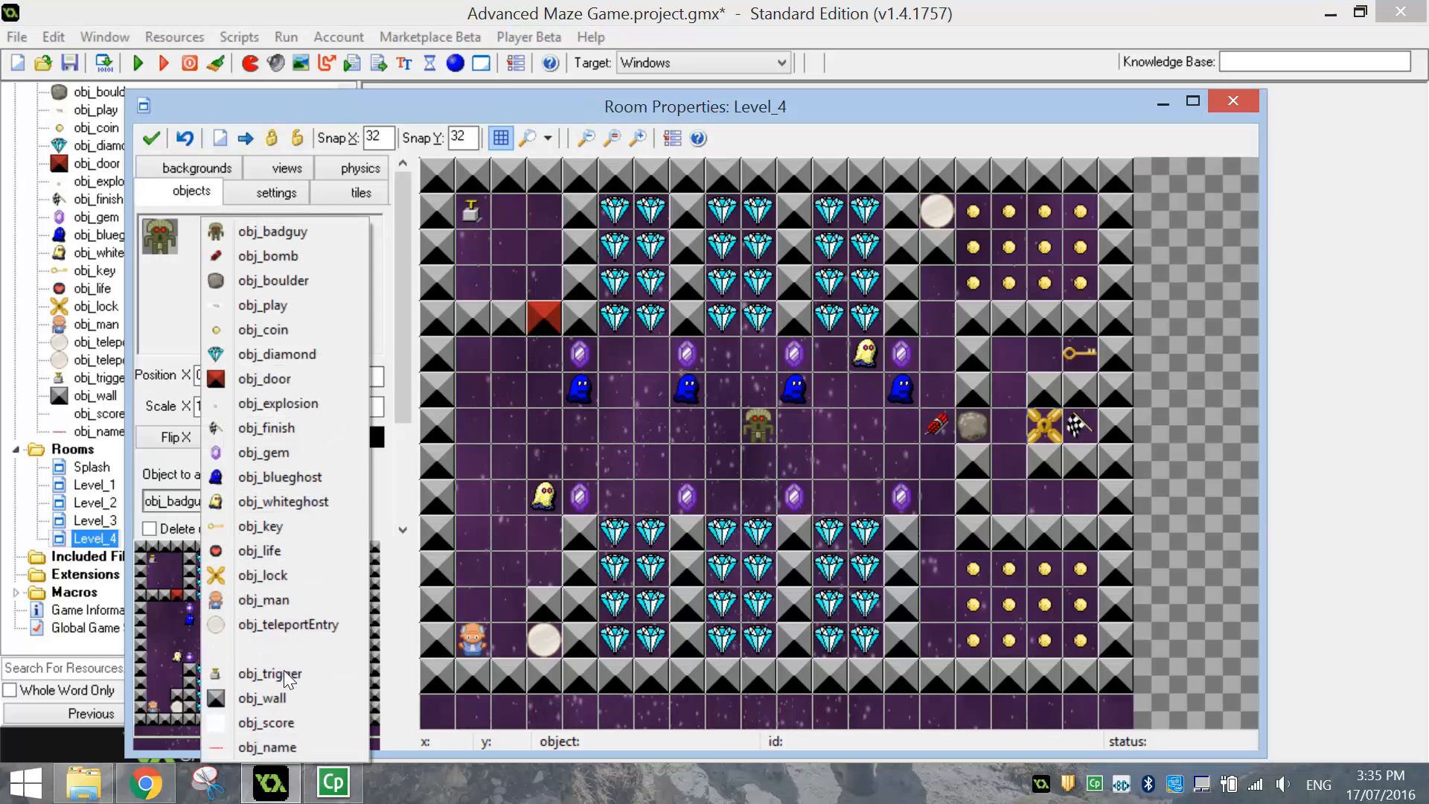
{"action": "left_click", "coordinate": [280, 723]}
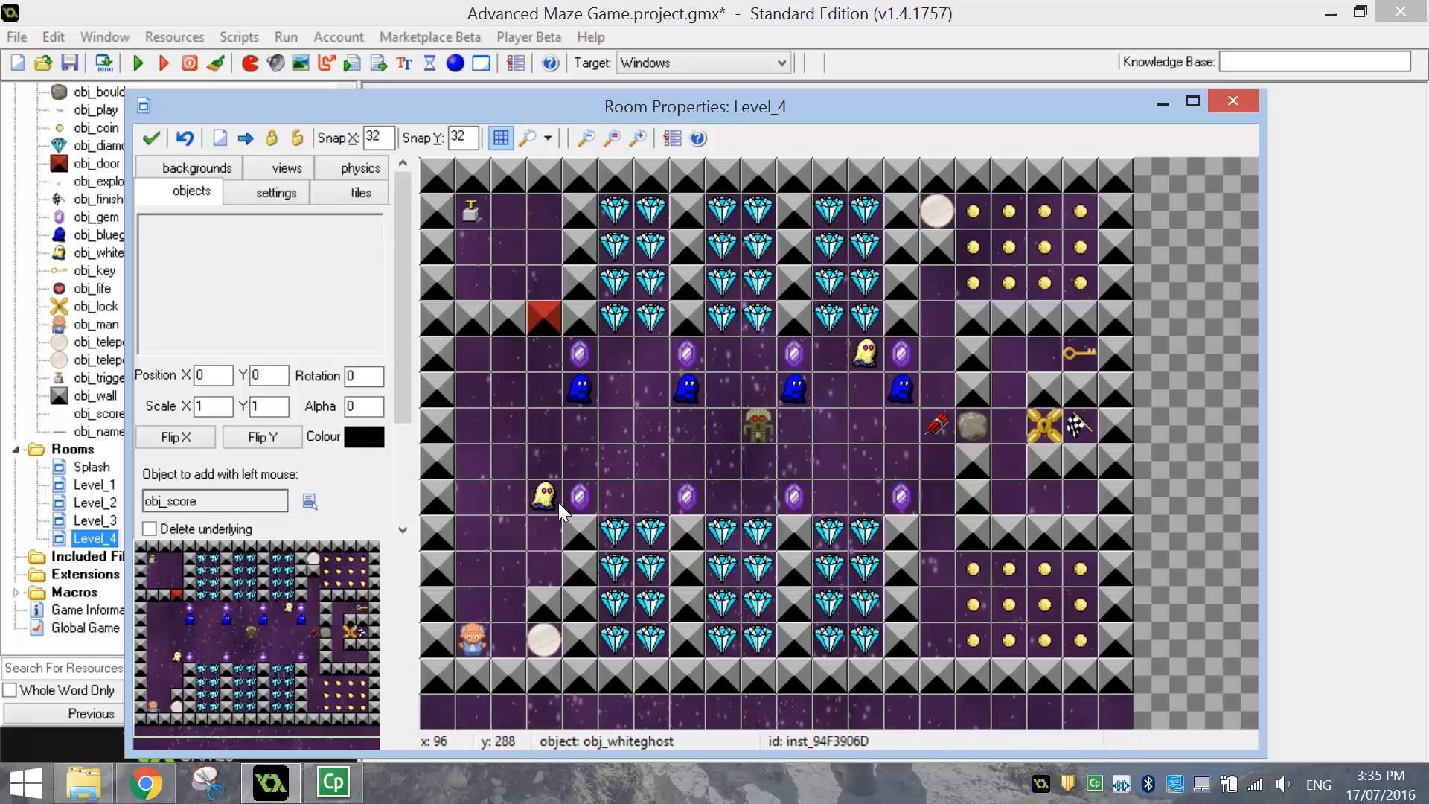
{"action": "scroll", "coordinate": [576, 585], "scroll_direction": "down", "scroll_amount": 1}
{"action": "left_click", "coordinate": [236, 318]}
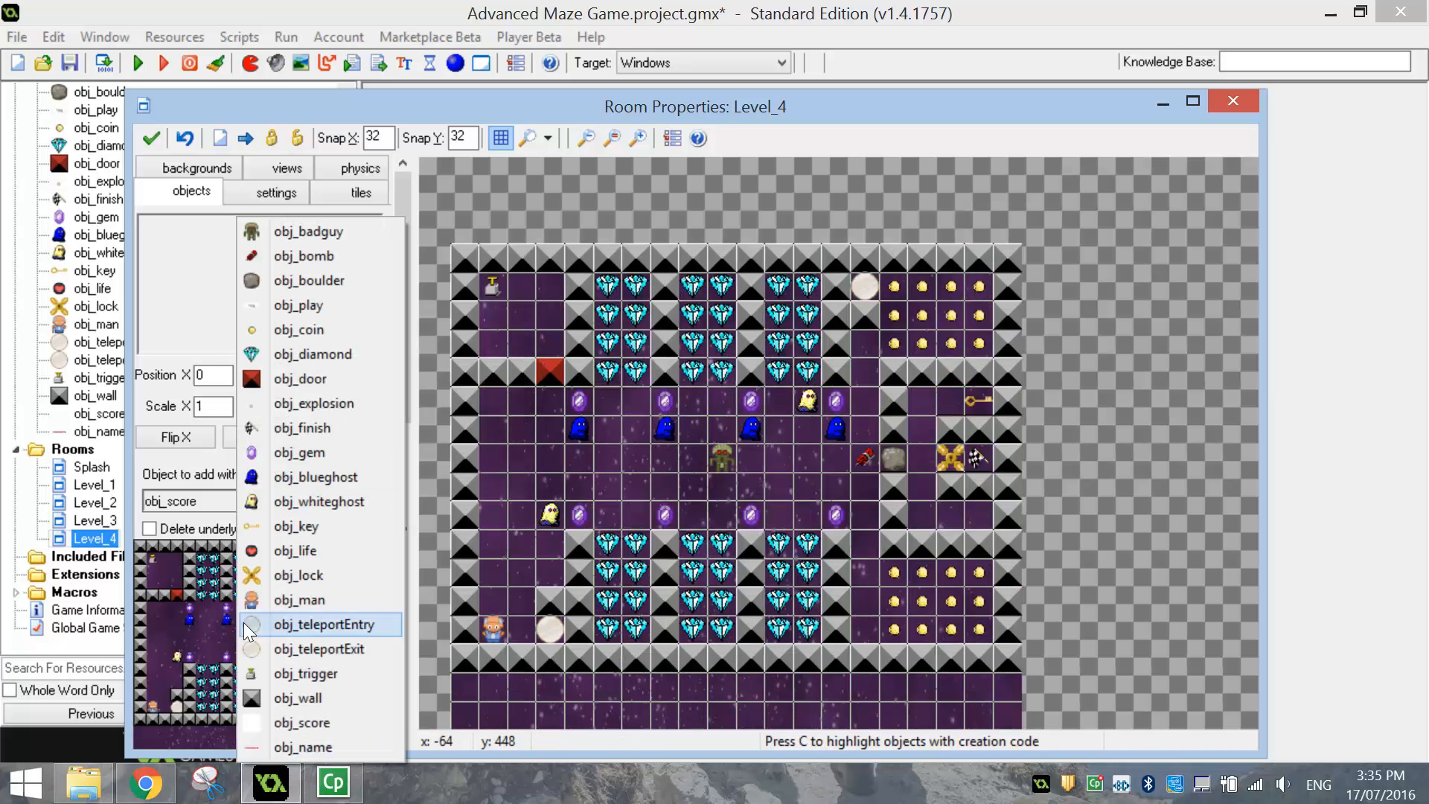
{"action": "left_click", "coordinate": [339, 725]}
{"action": "left_click", "coordinate": [513, 692]}
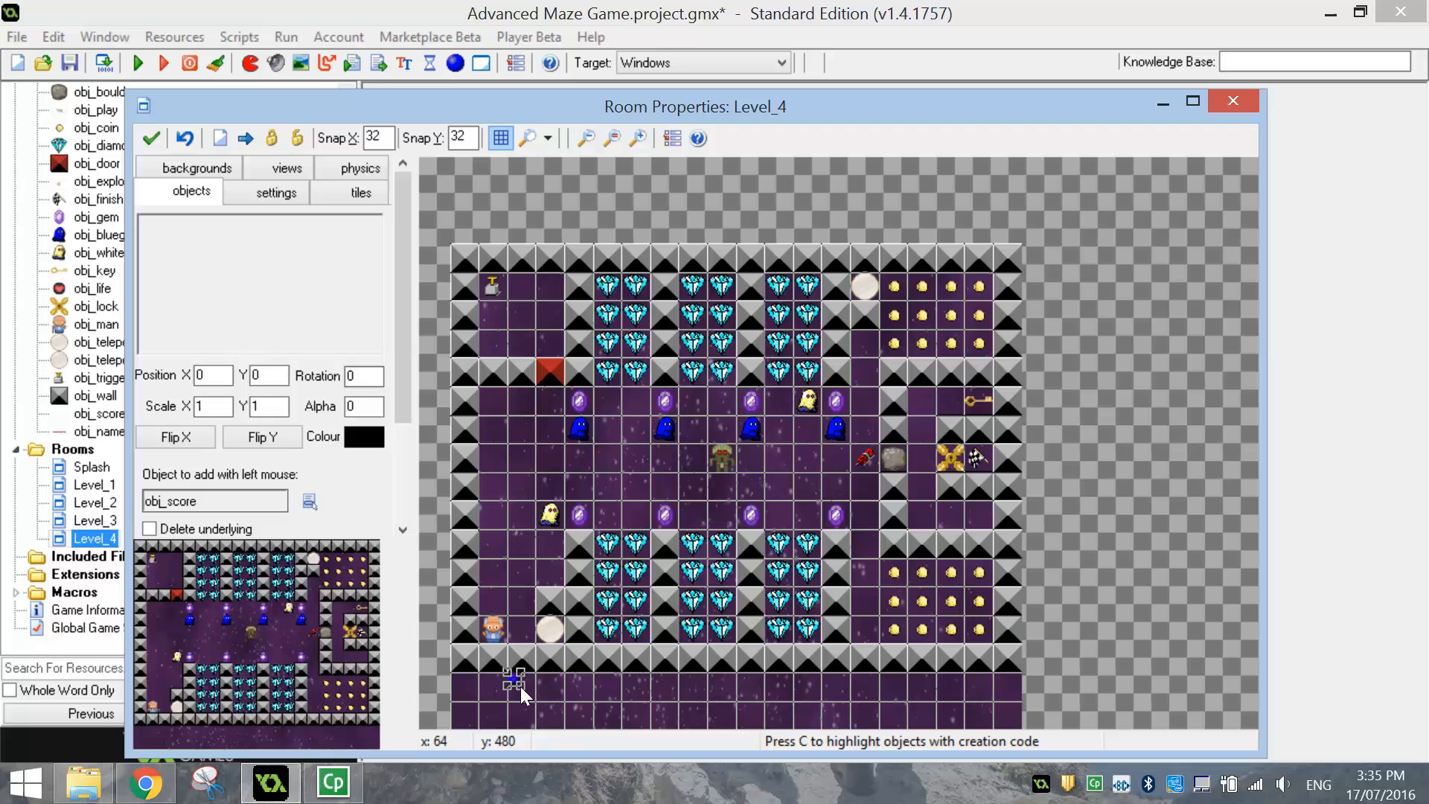
{"action": "right_click", "coordinate": [512, 678]}
{"action": "left_click", "coordinate": [467, 689]}
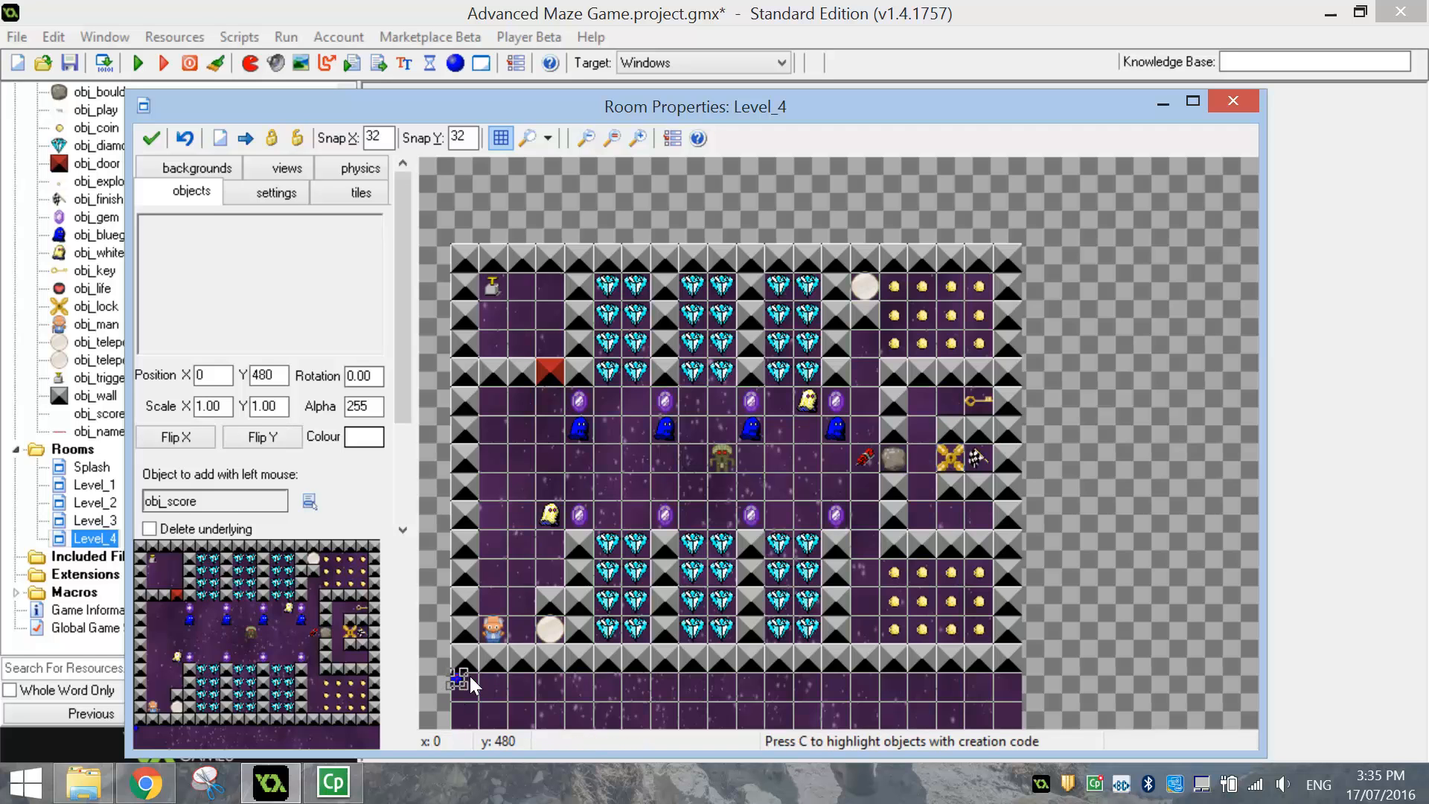
{"action": "left_click", "coordinate": [151, 139]}
- Run the game and start playing from the splash screen to check the score and lives display
{"action": "left_click", "coordinate": [90, 149]}
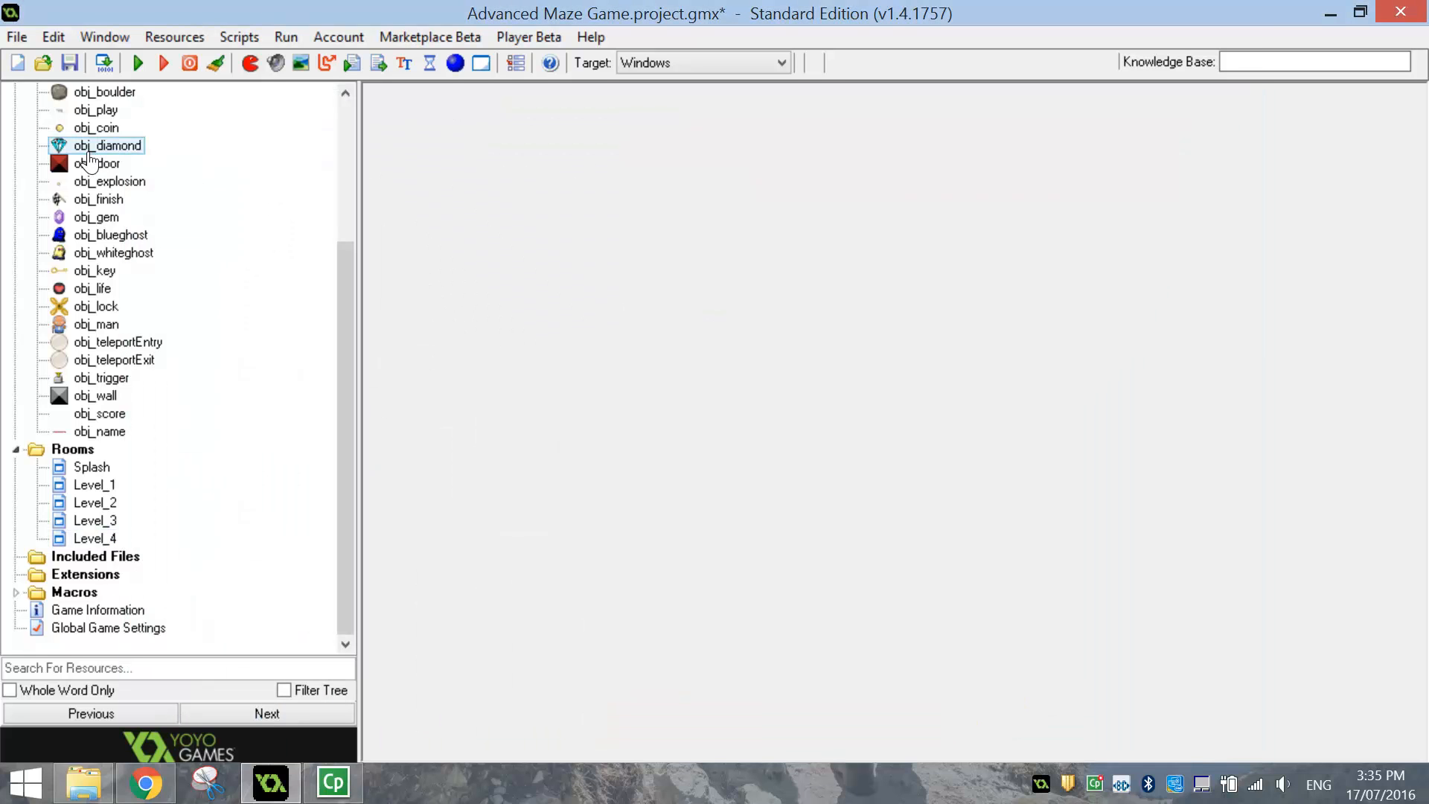
{"action": "left_click", "coordinate": [138, 62]}
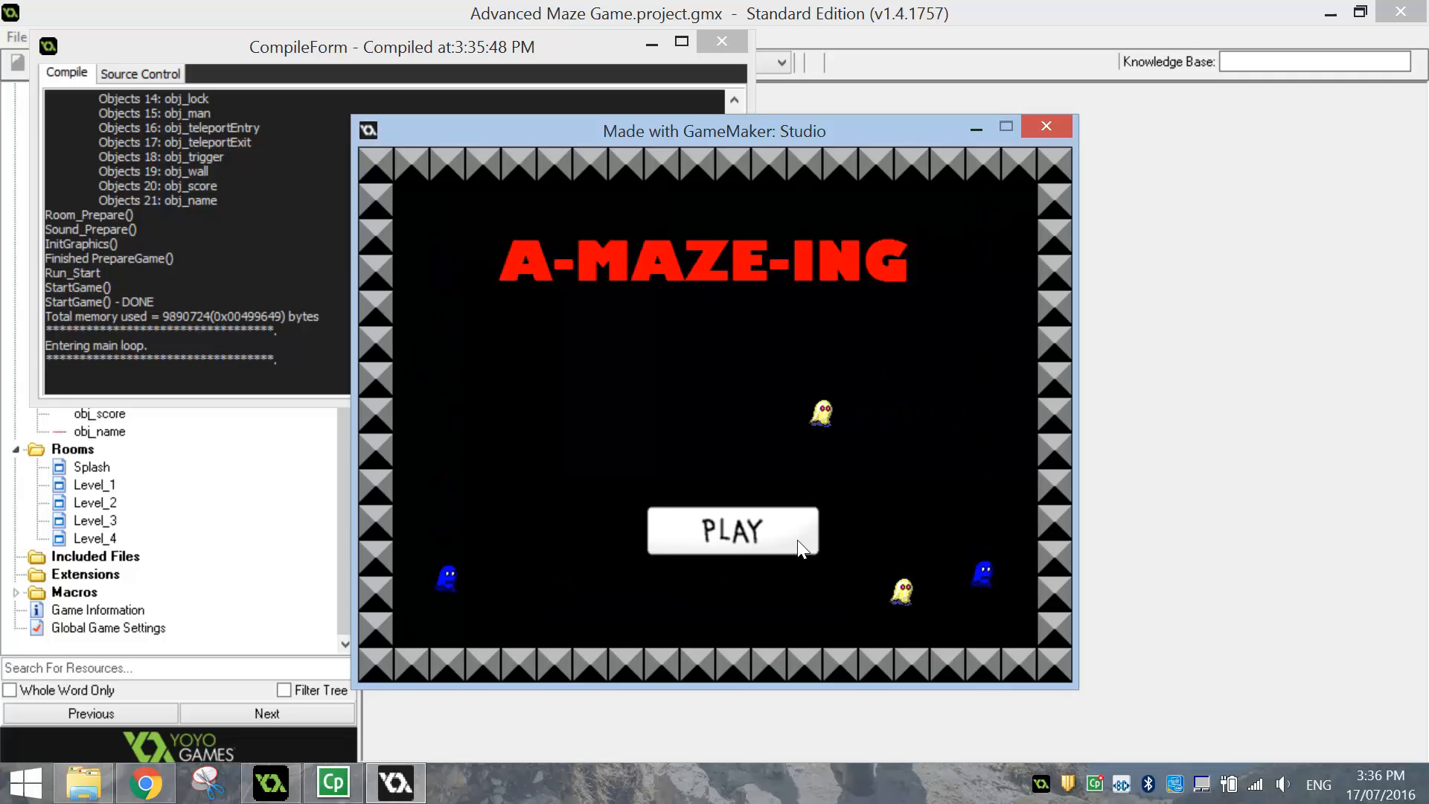
{"action": "left_click", "coordinate": [710, 526]}
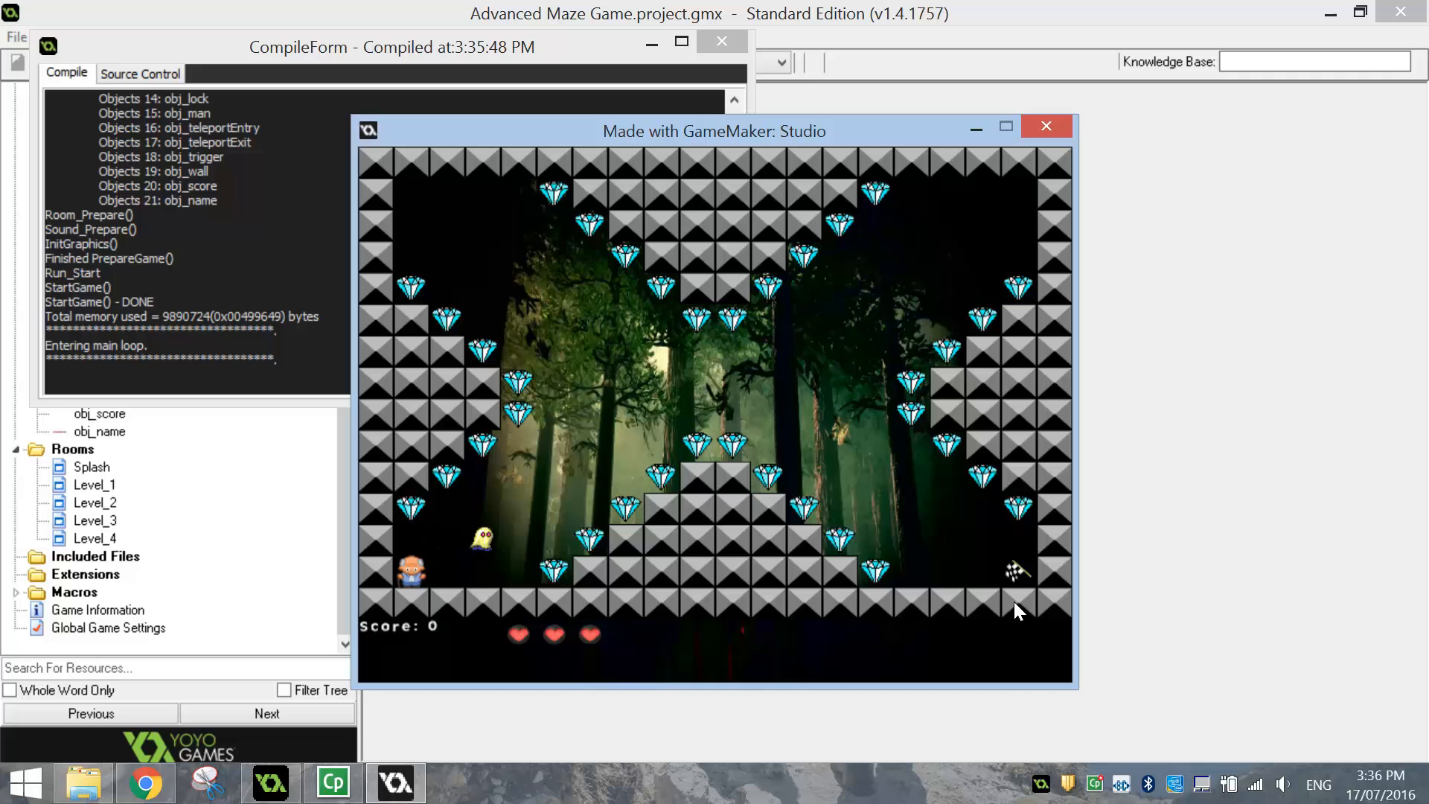
- Test the score and lives by moving the man into the ghost in Level_1 until the lives run out, and dismiss the message
{"action": "key", "text": "Up"}
{"action": "key", "text": "Right"}
{"action": "key", "text": "Down"}
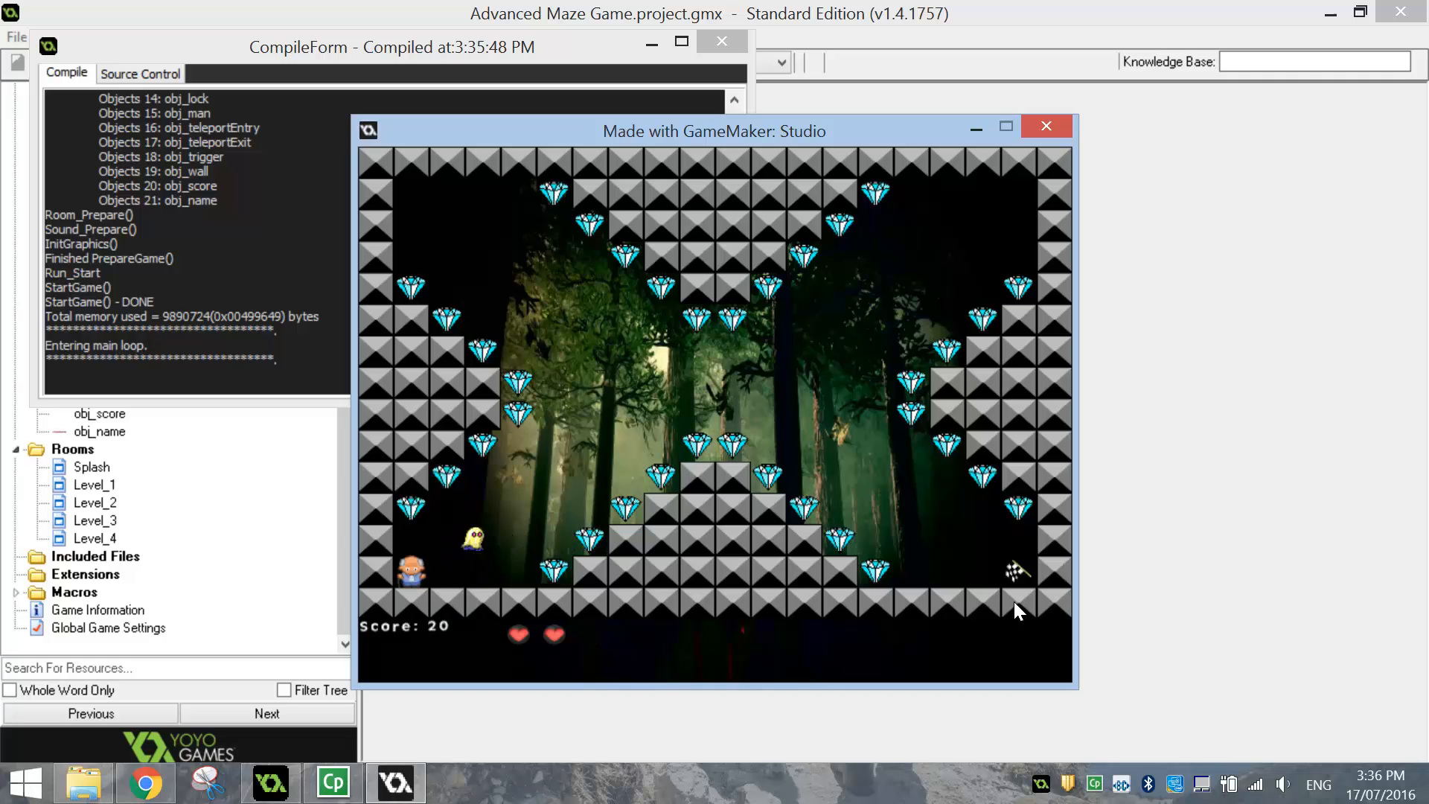
{"action": "key", "text": "Right"}
{"action": "key", "text": "Up"}
{"action": "key", "text": "Right"}
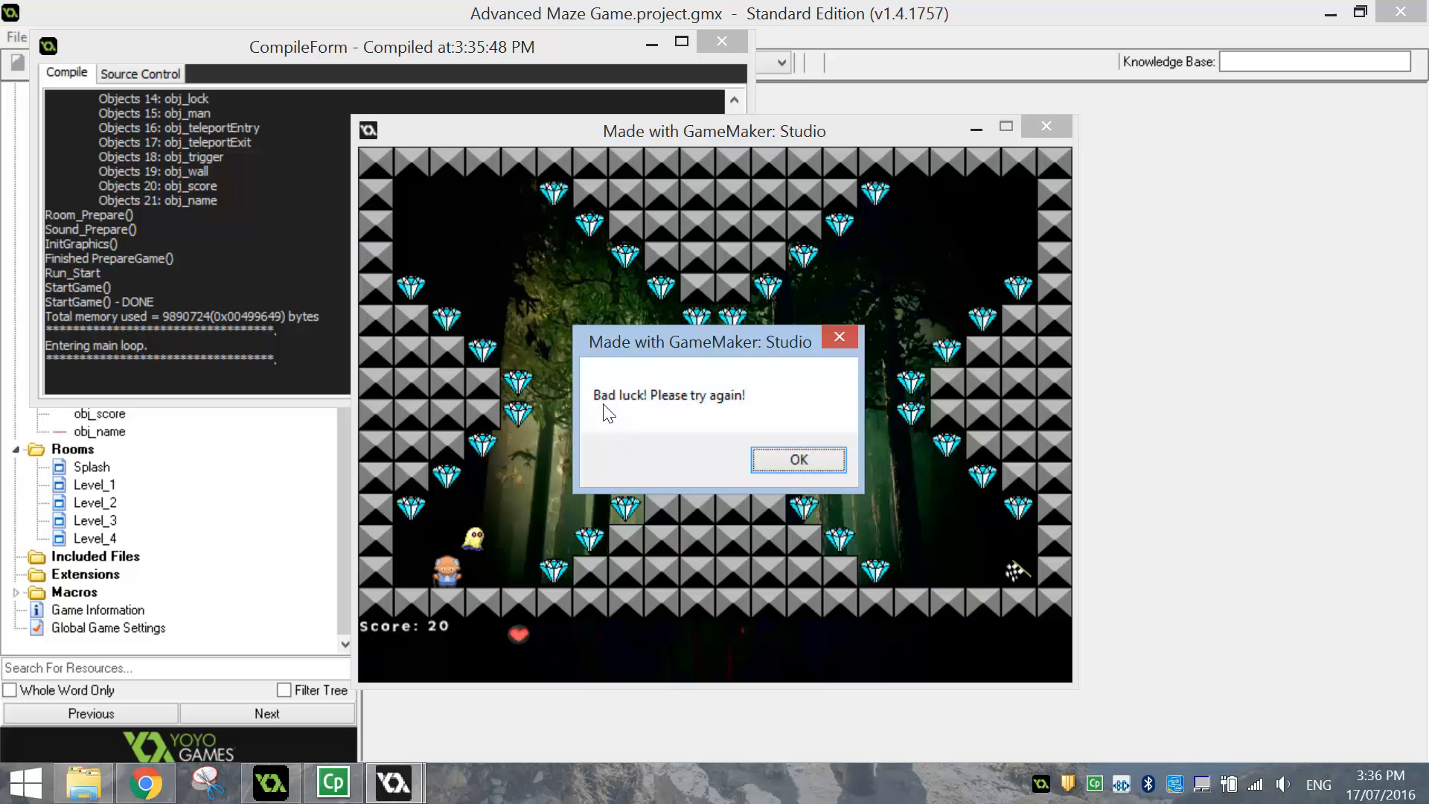
{"action": "left_click", "coordinate": [790, 462]}
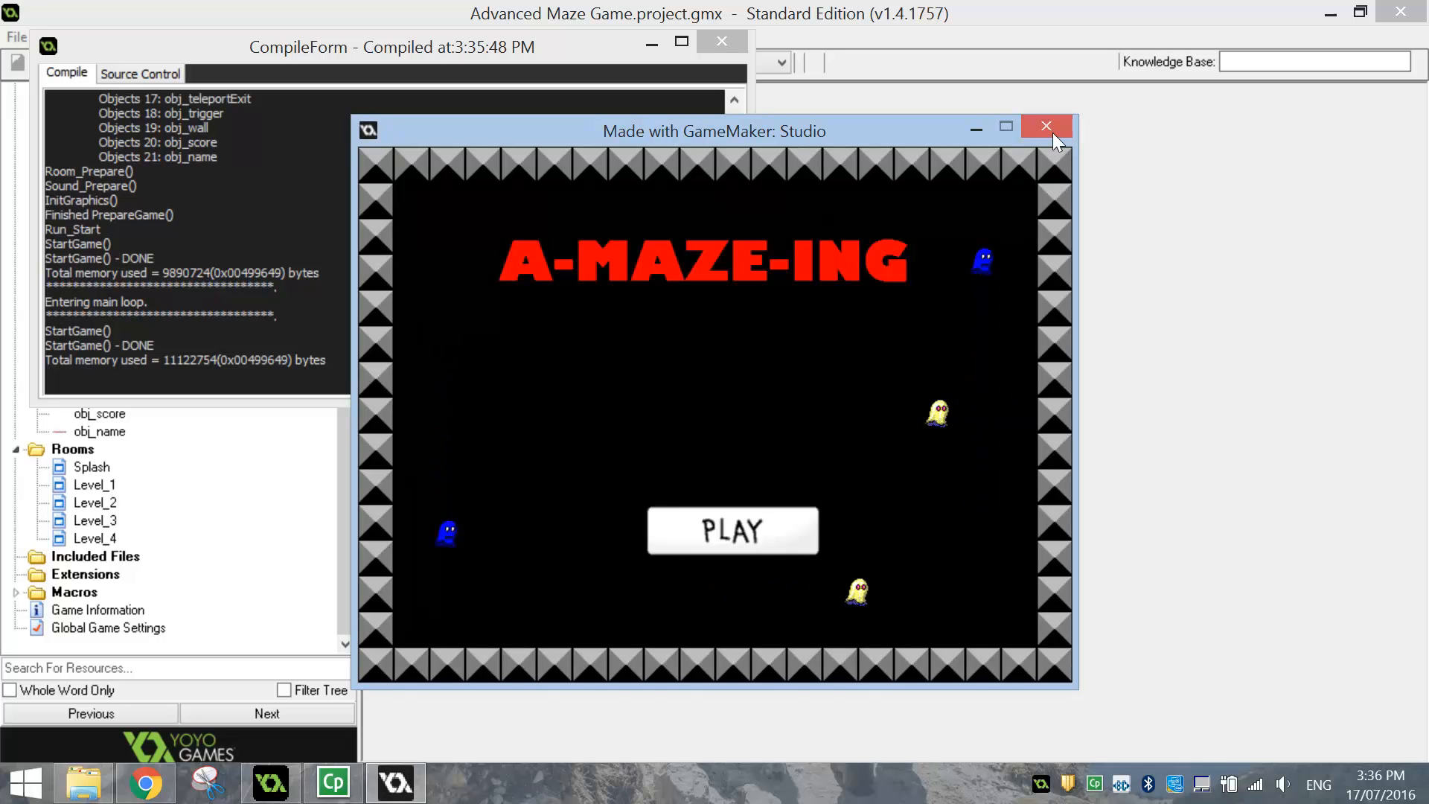
- Start the restarted game again to check that score and lives reset, and close the game and the compile window
{"action": "left_click", "coordinate": [715, 529]}
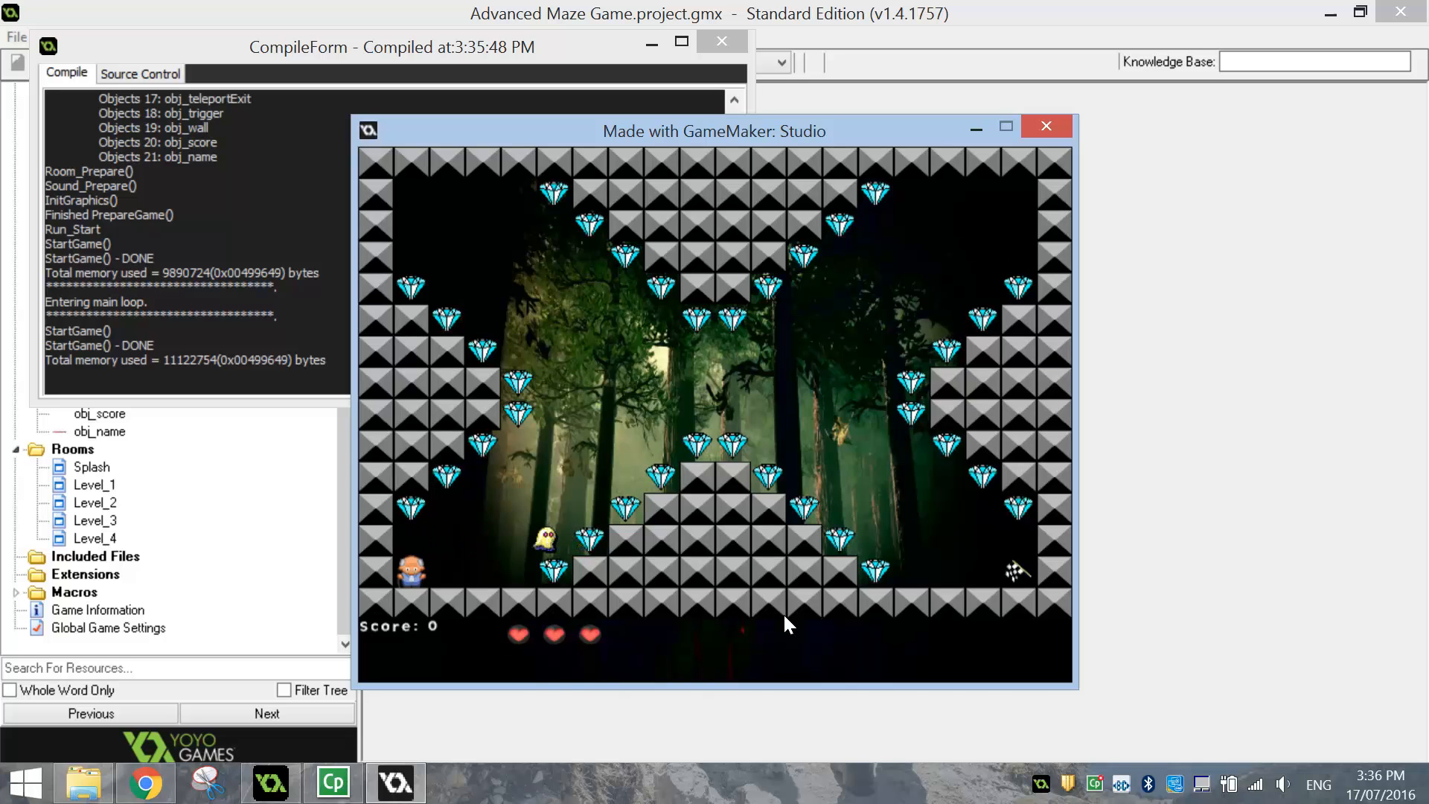
{"action": "left_click", "coordinate": [1046, 125]}
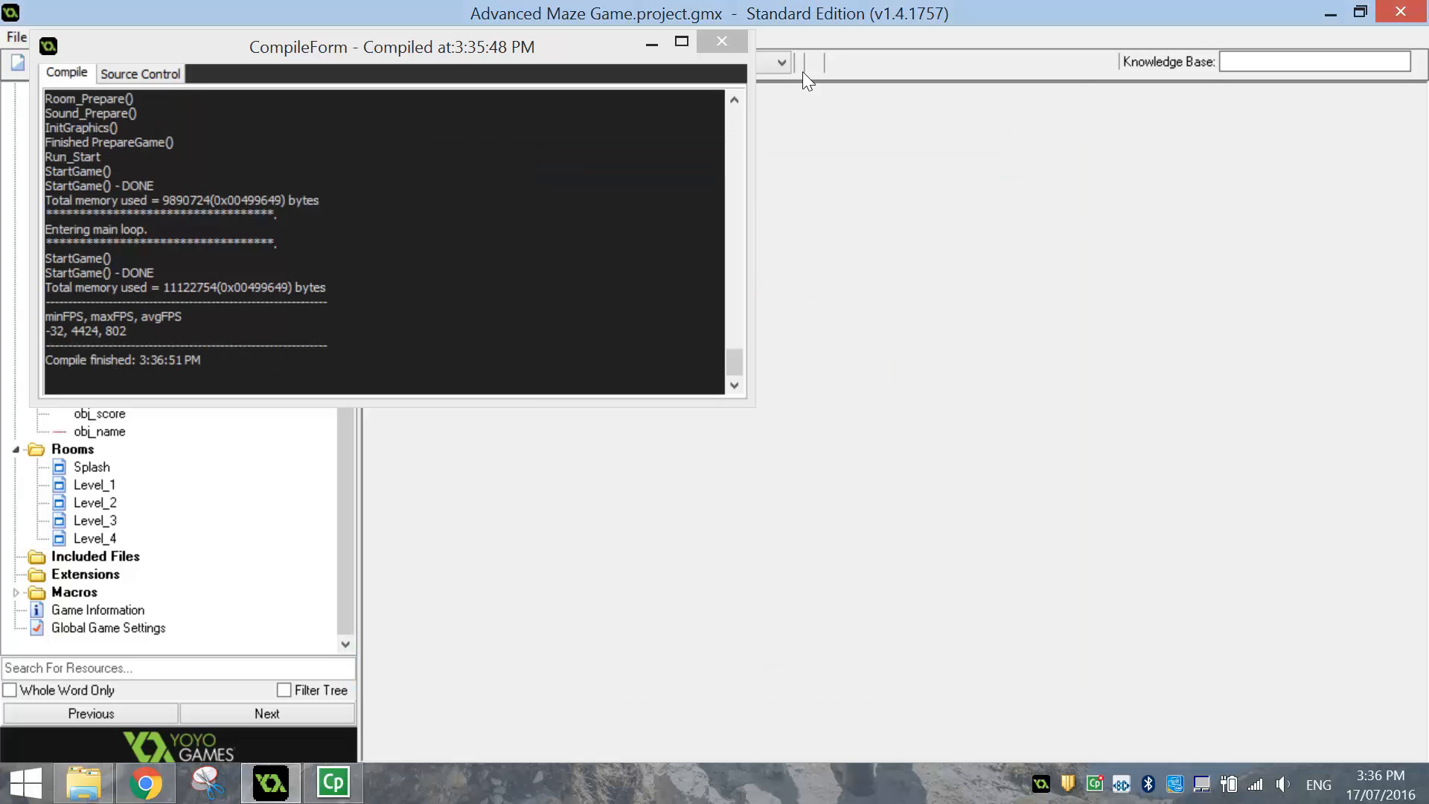
{"action": "left_click", "coordinate": [723, 41]}
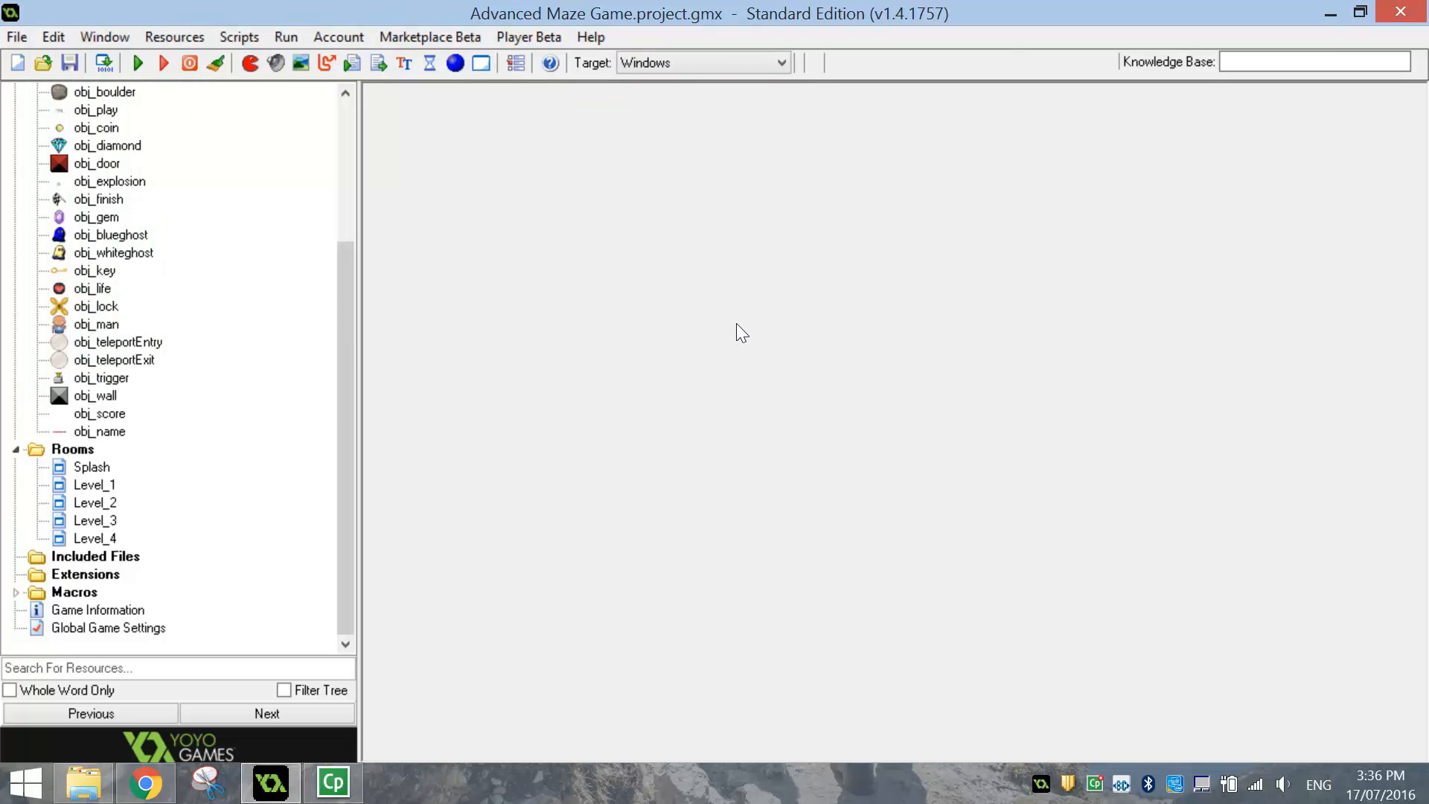
- Save the project and look up the Create Application command without running it
{"action": "left_click", "coordinate": [71, 64]}
{"action": "left_click", "coordinate": [16, 38]}
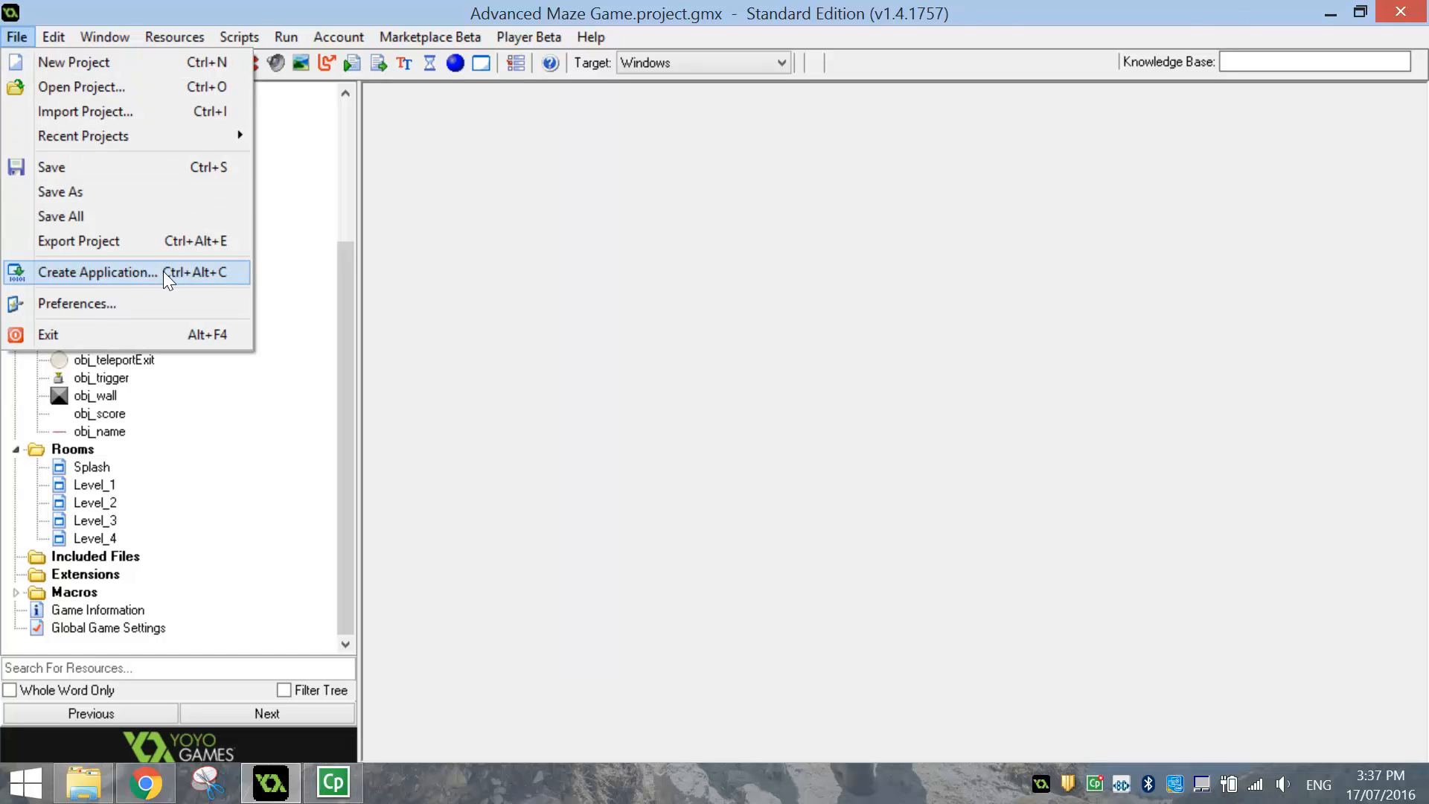
{"action": "left_click", "coordinate": [478, 282]}
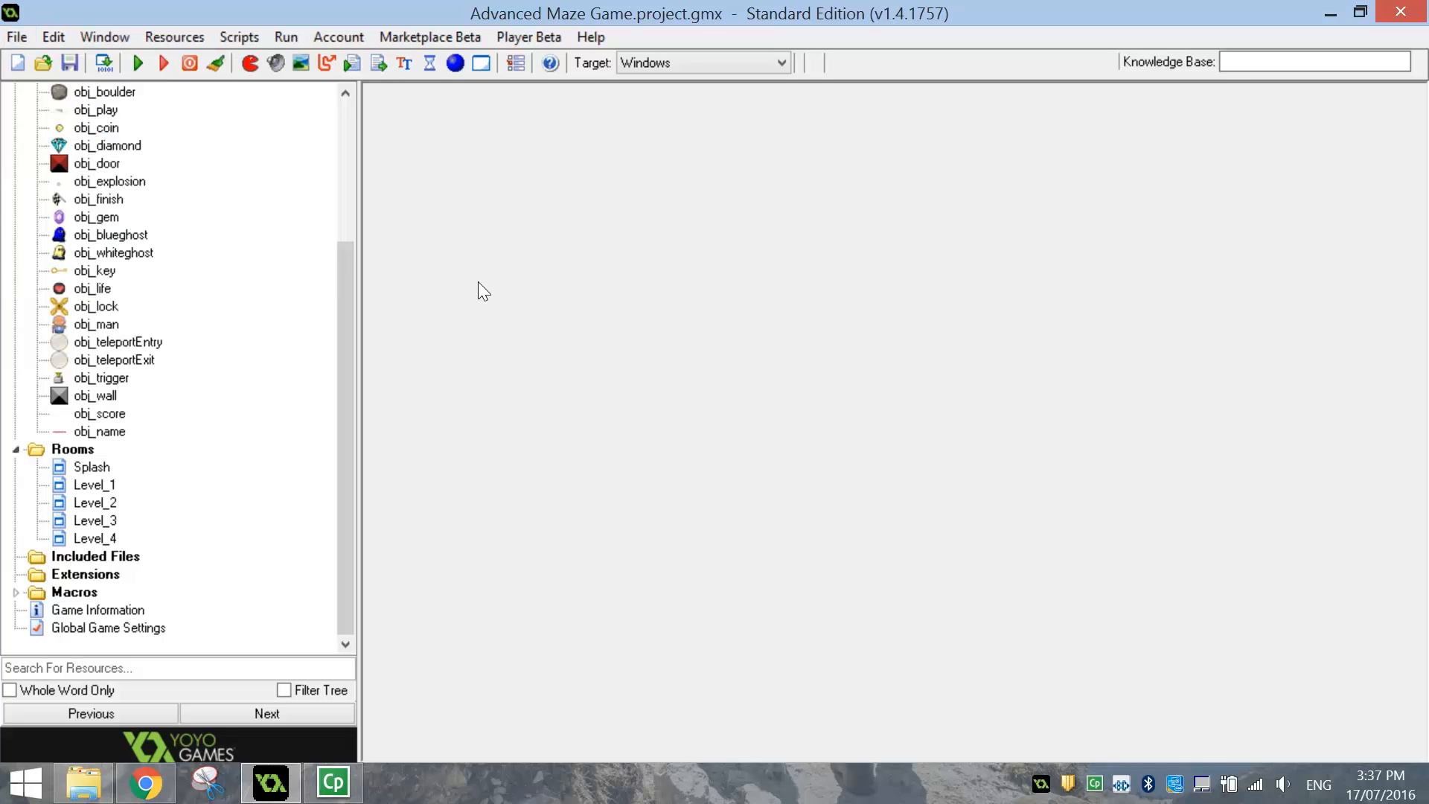